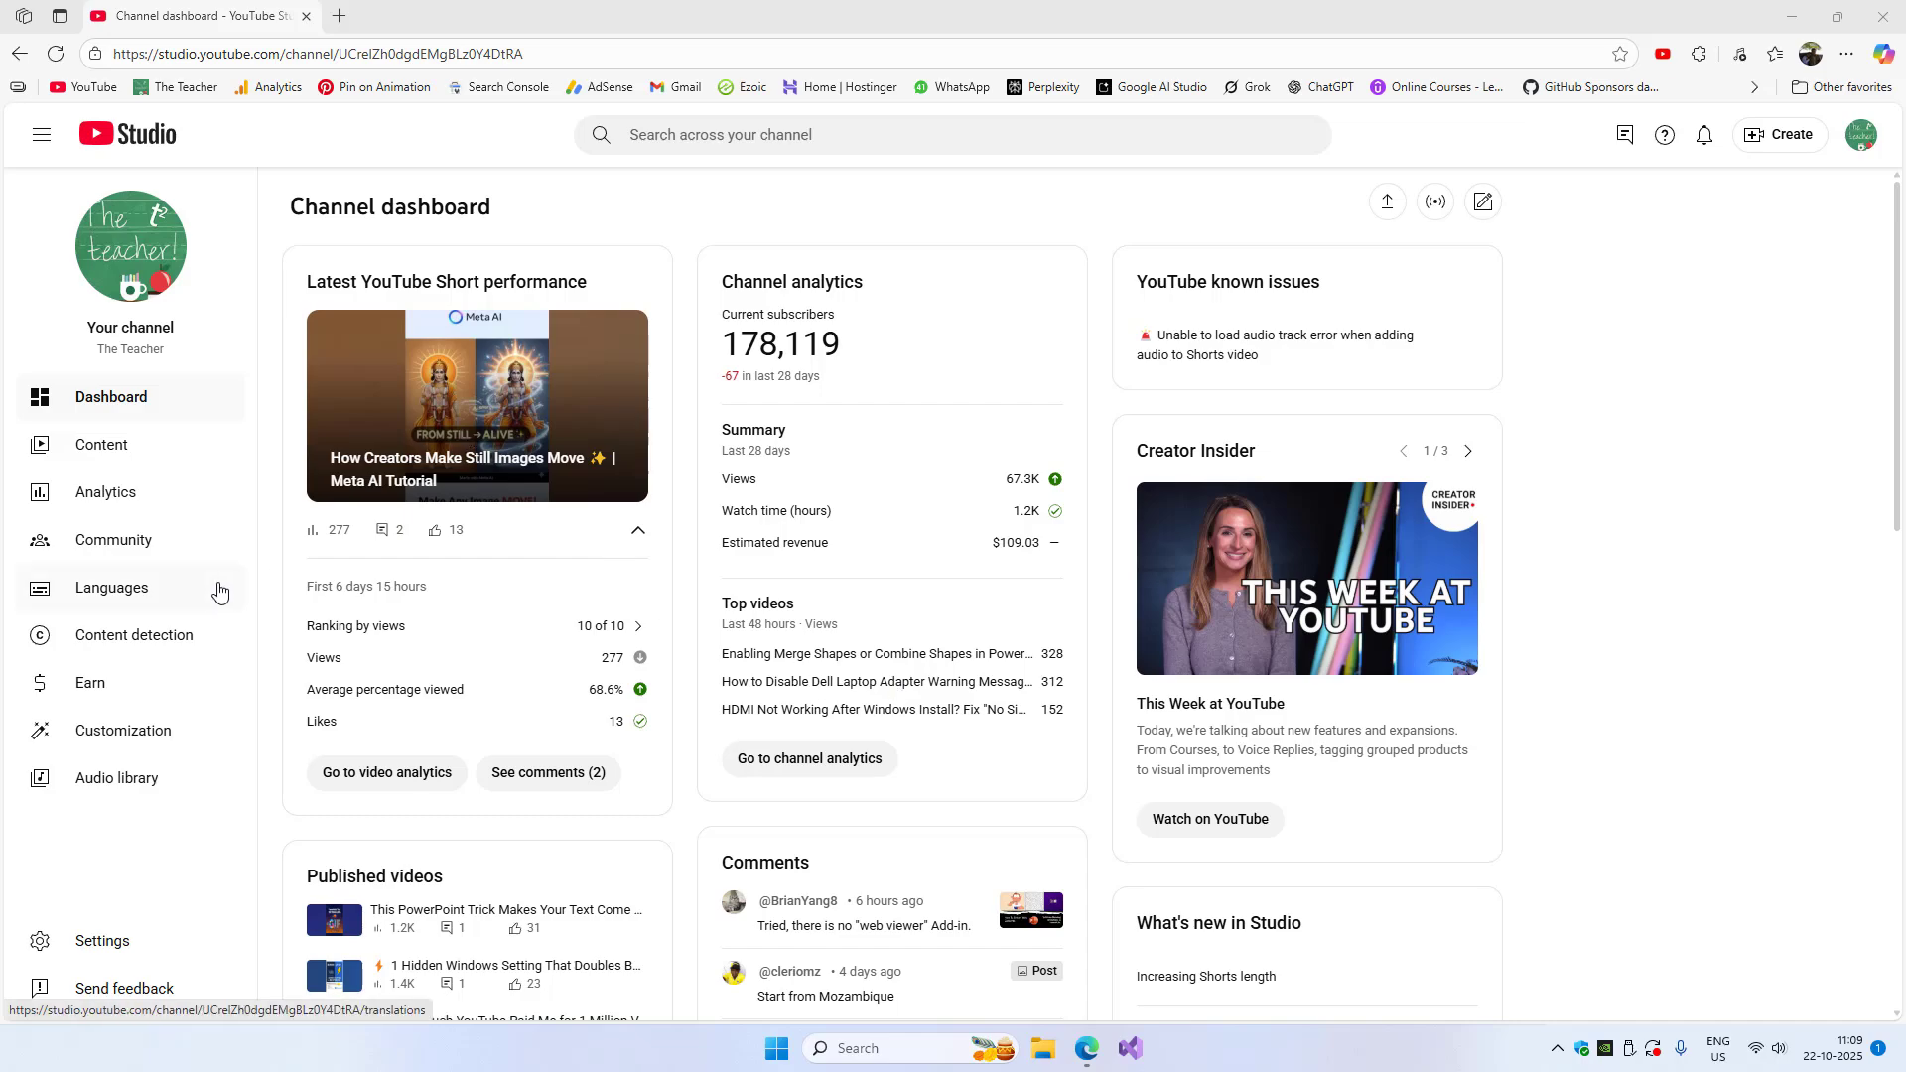
# Show the channel's playlists on the Playlists tab of Channel content
pyautogui.click(144, 463)
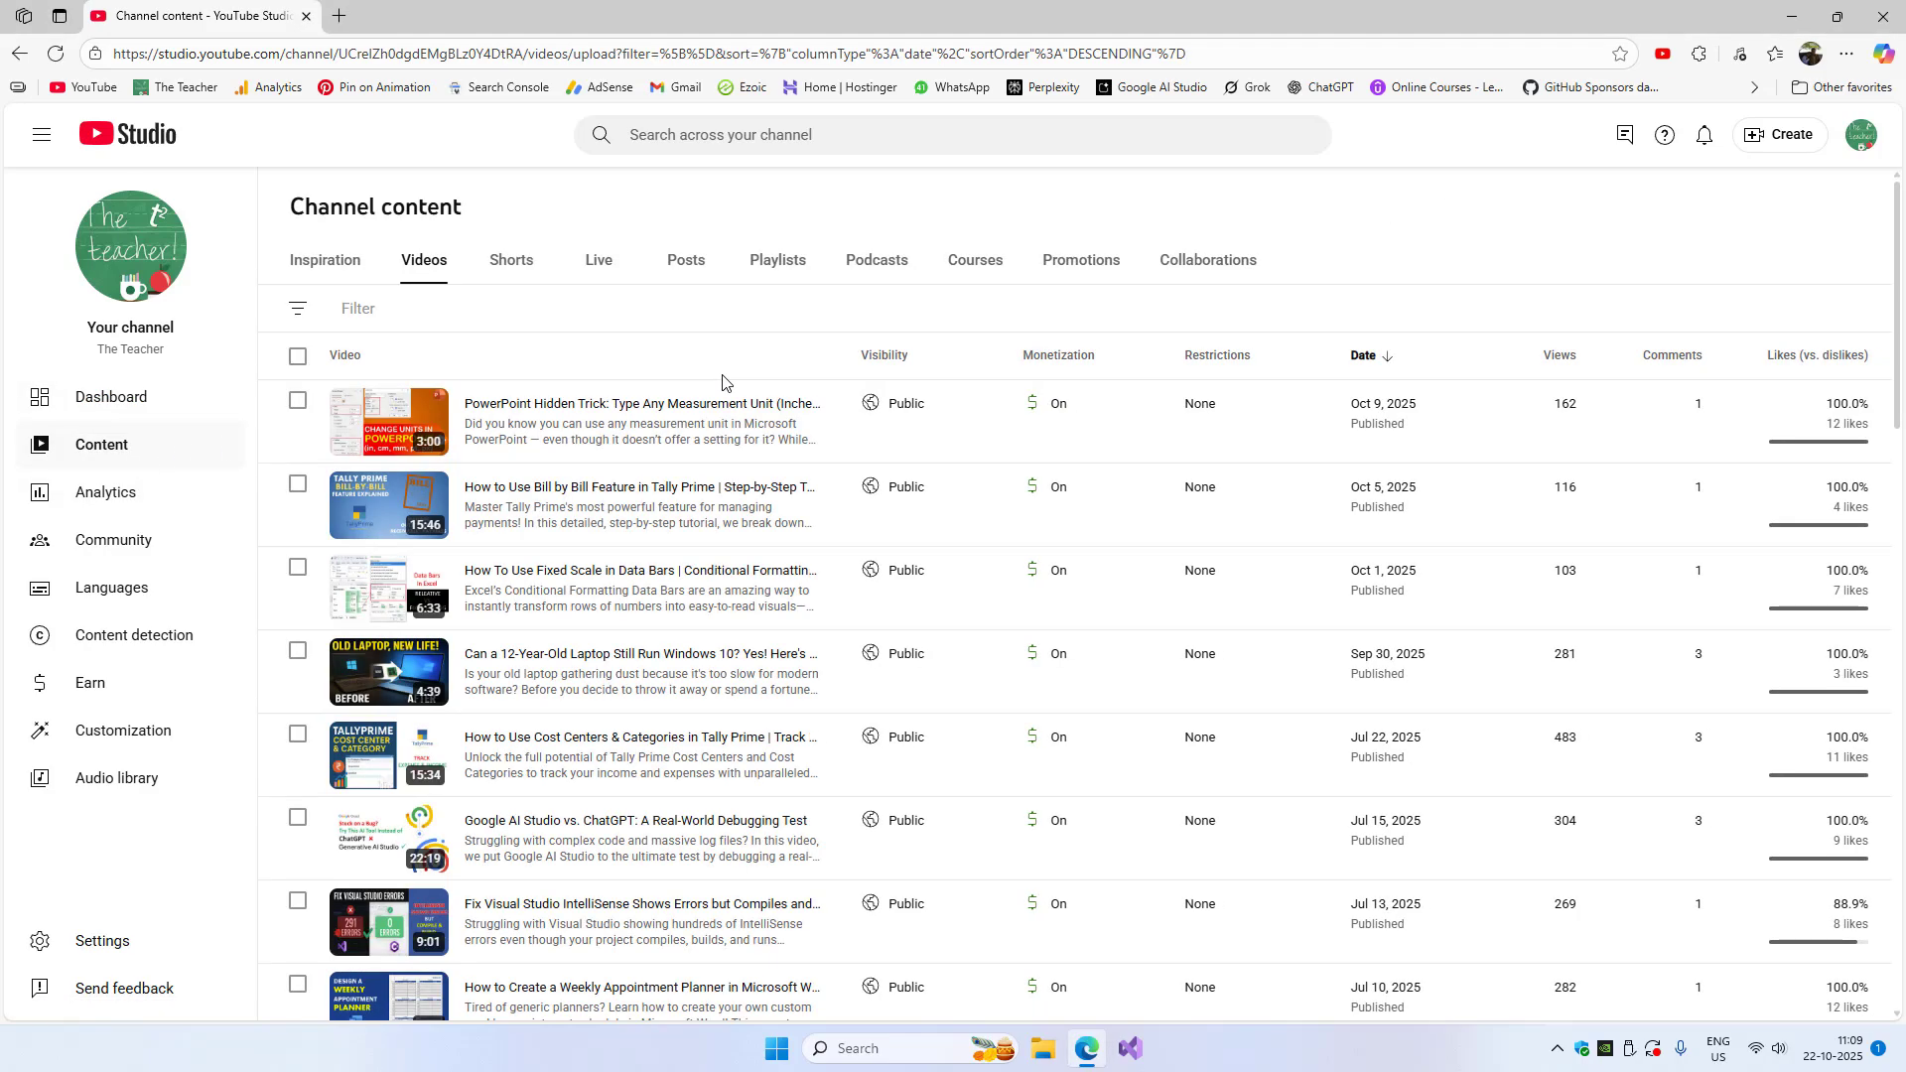
pyautogui.click(776, 261)
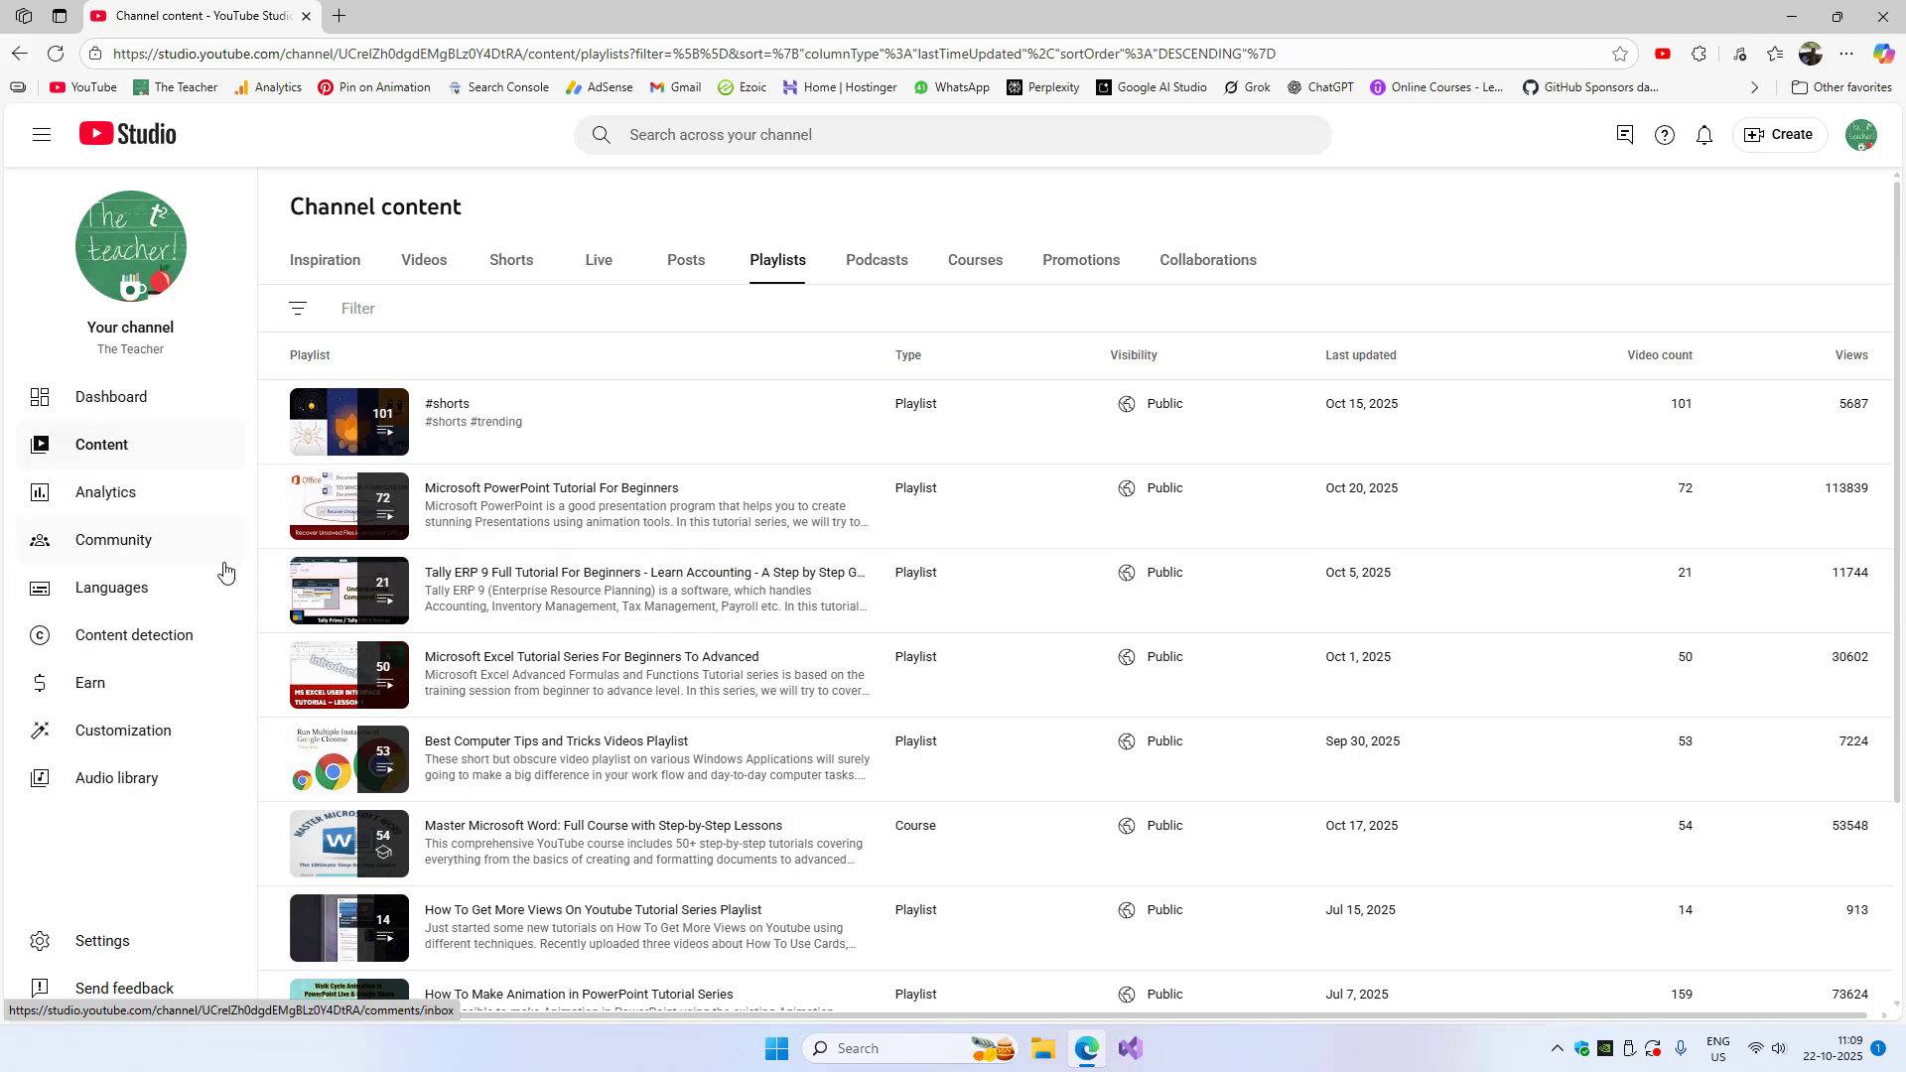
# Expand the Analytics top content list into the 28-day Views by Content report in Advanced mode
pyautogui.click(137, 491)
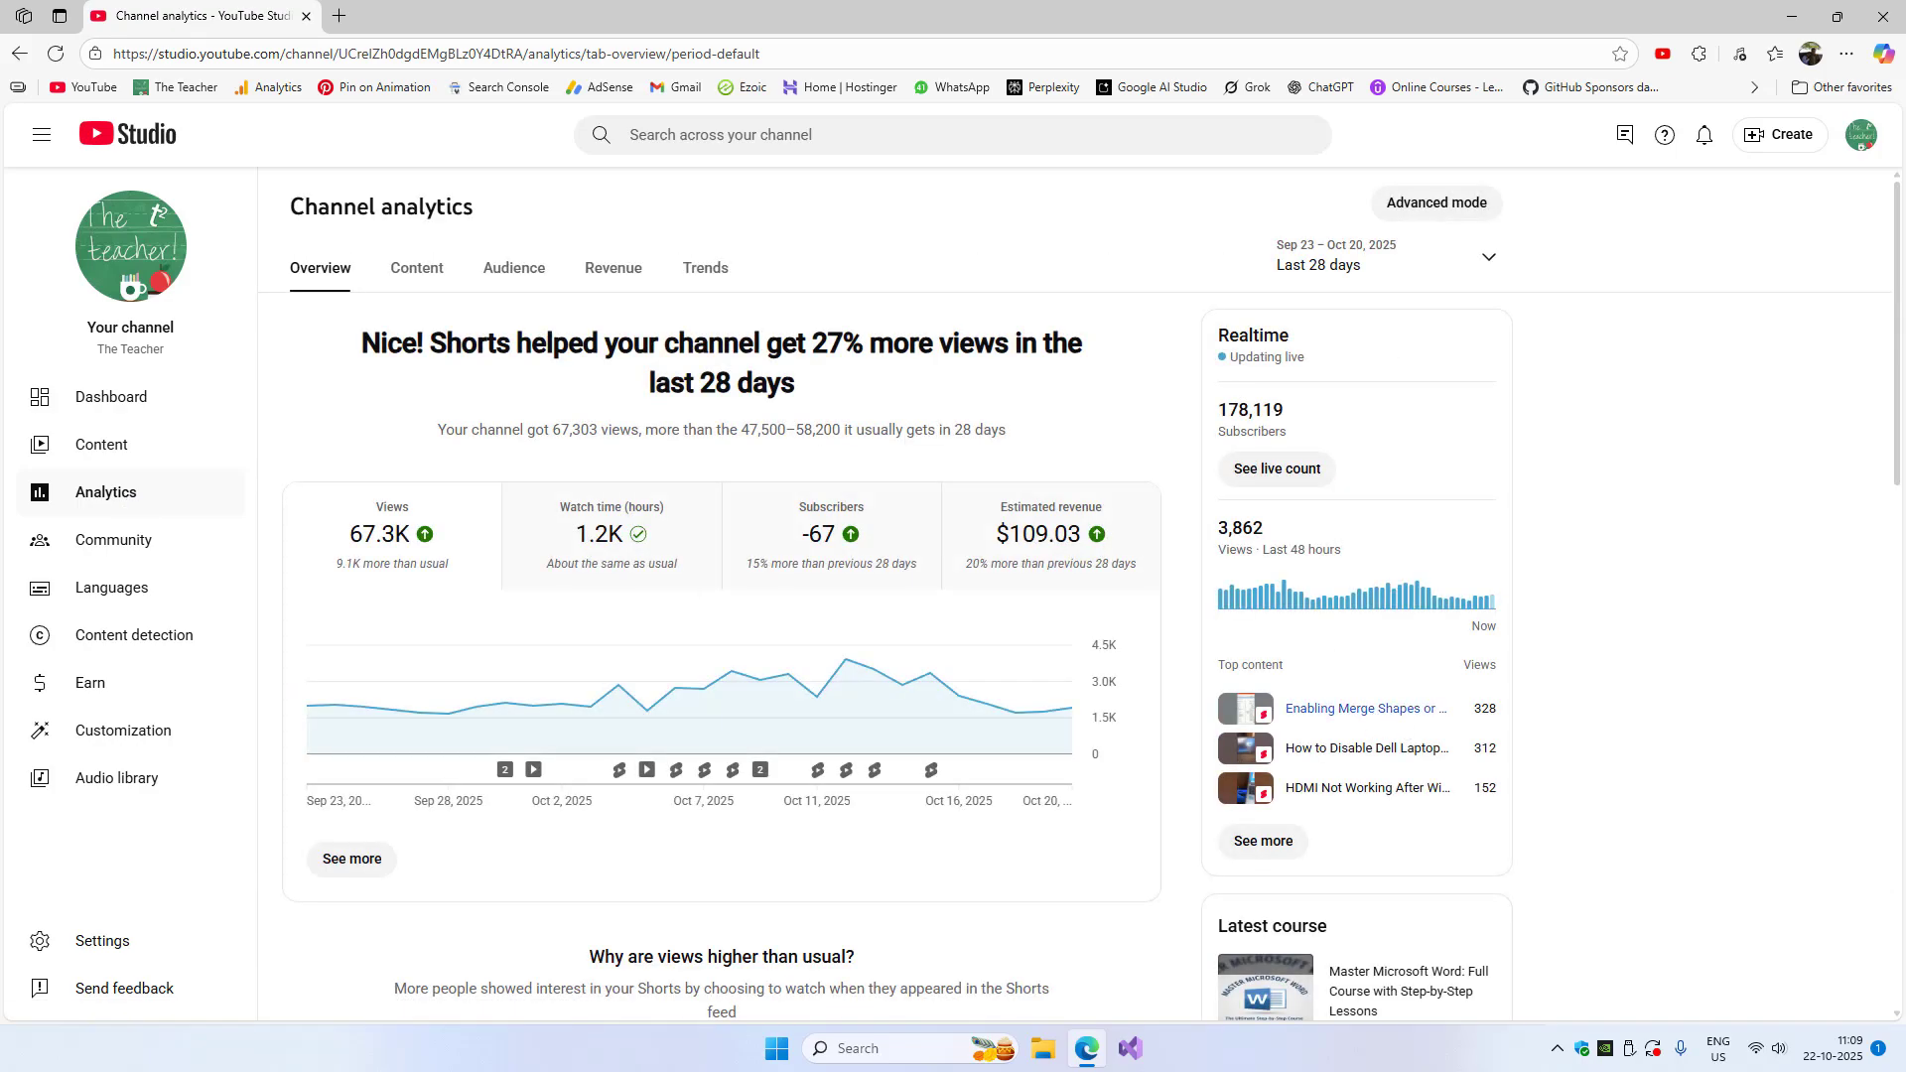
pyautogui.moveTo(1897, 586); pyautogui.dragTo(1883, 870)
pyautogui.scroll(1, 1871, 913)
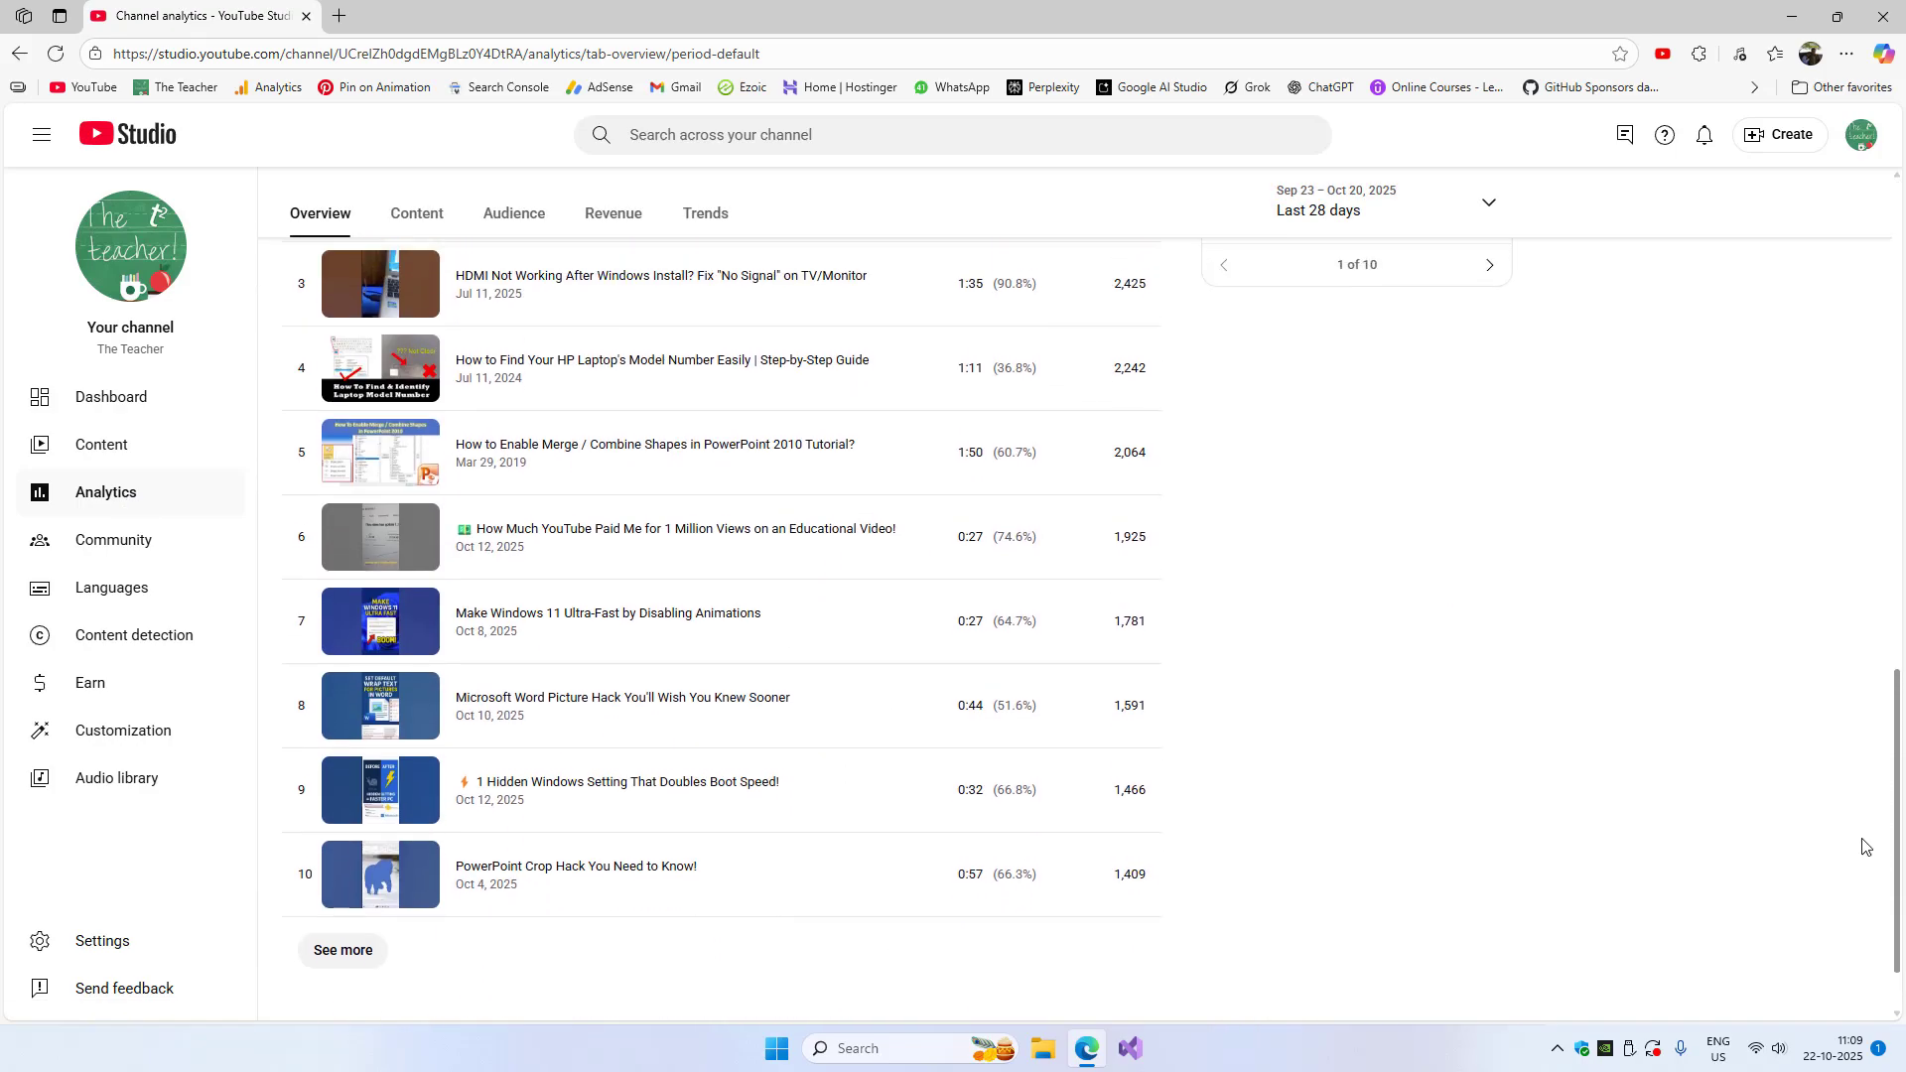
pyautogui.click(344, 951)
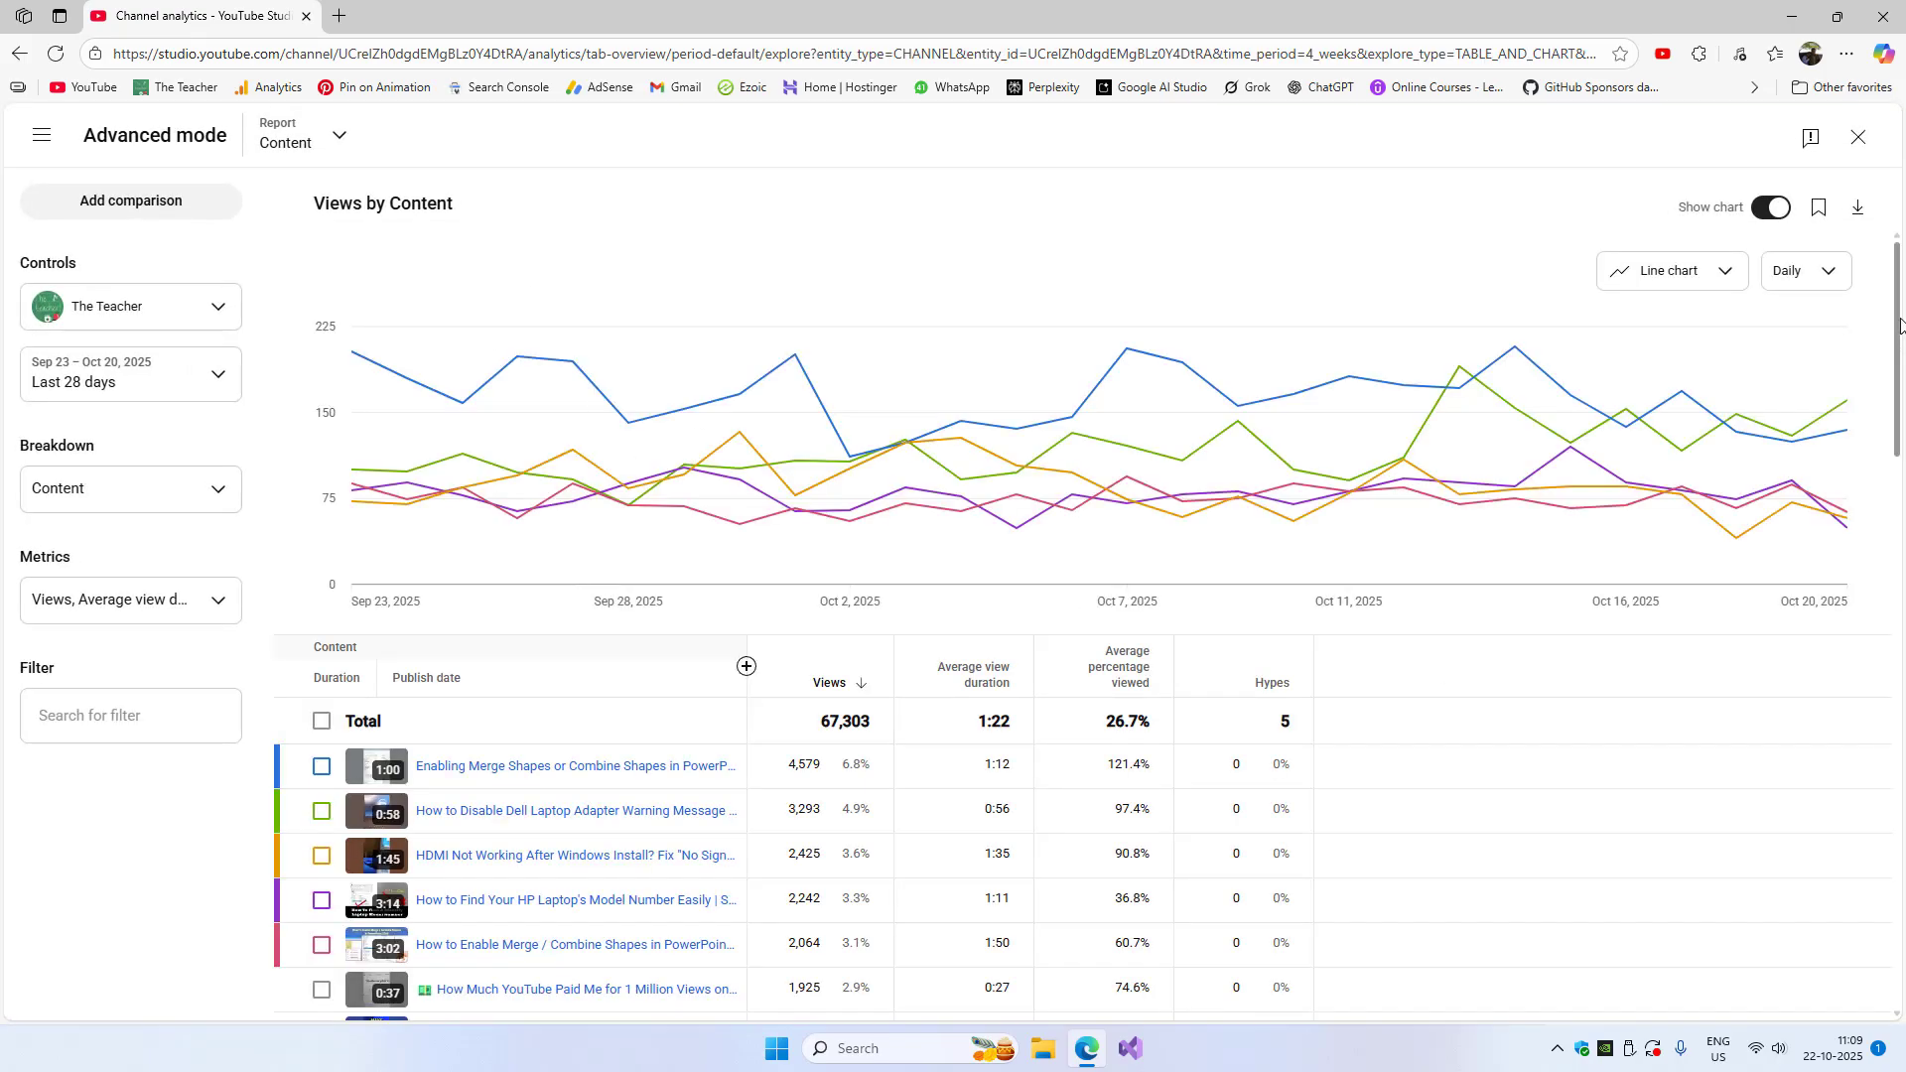
pyautogui.moveTo(1900, 328); pyautogui.dragTo(1835, 988)
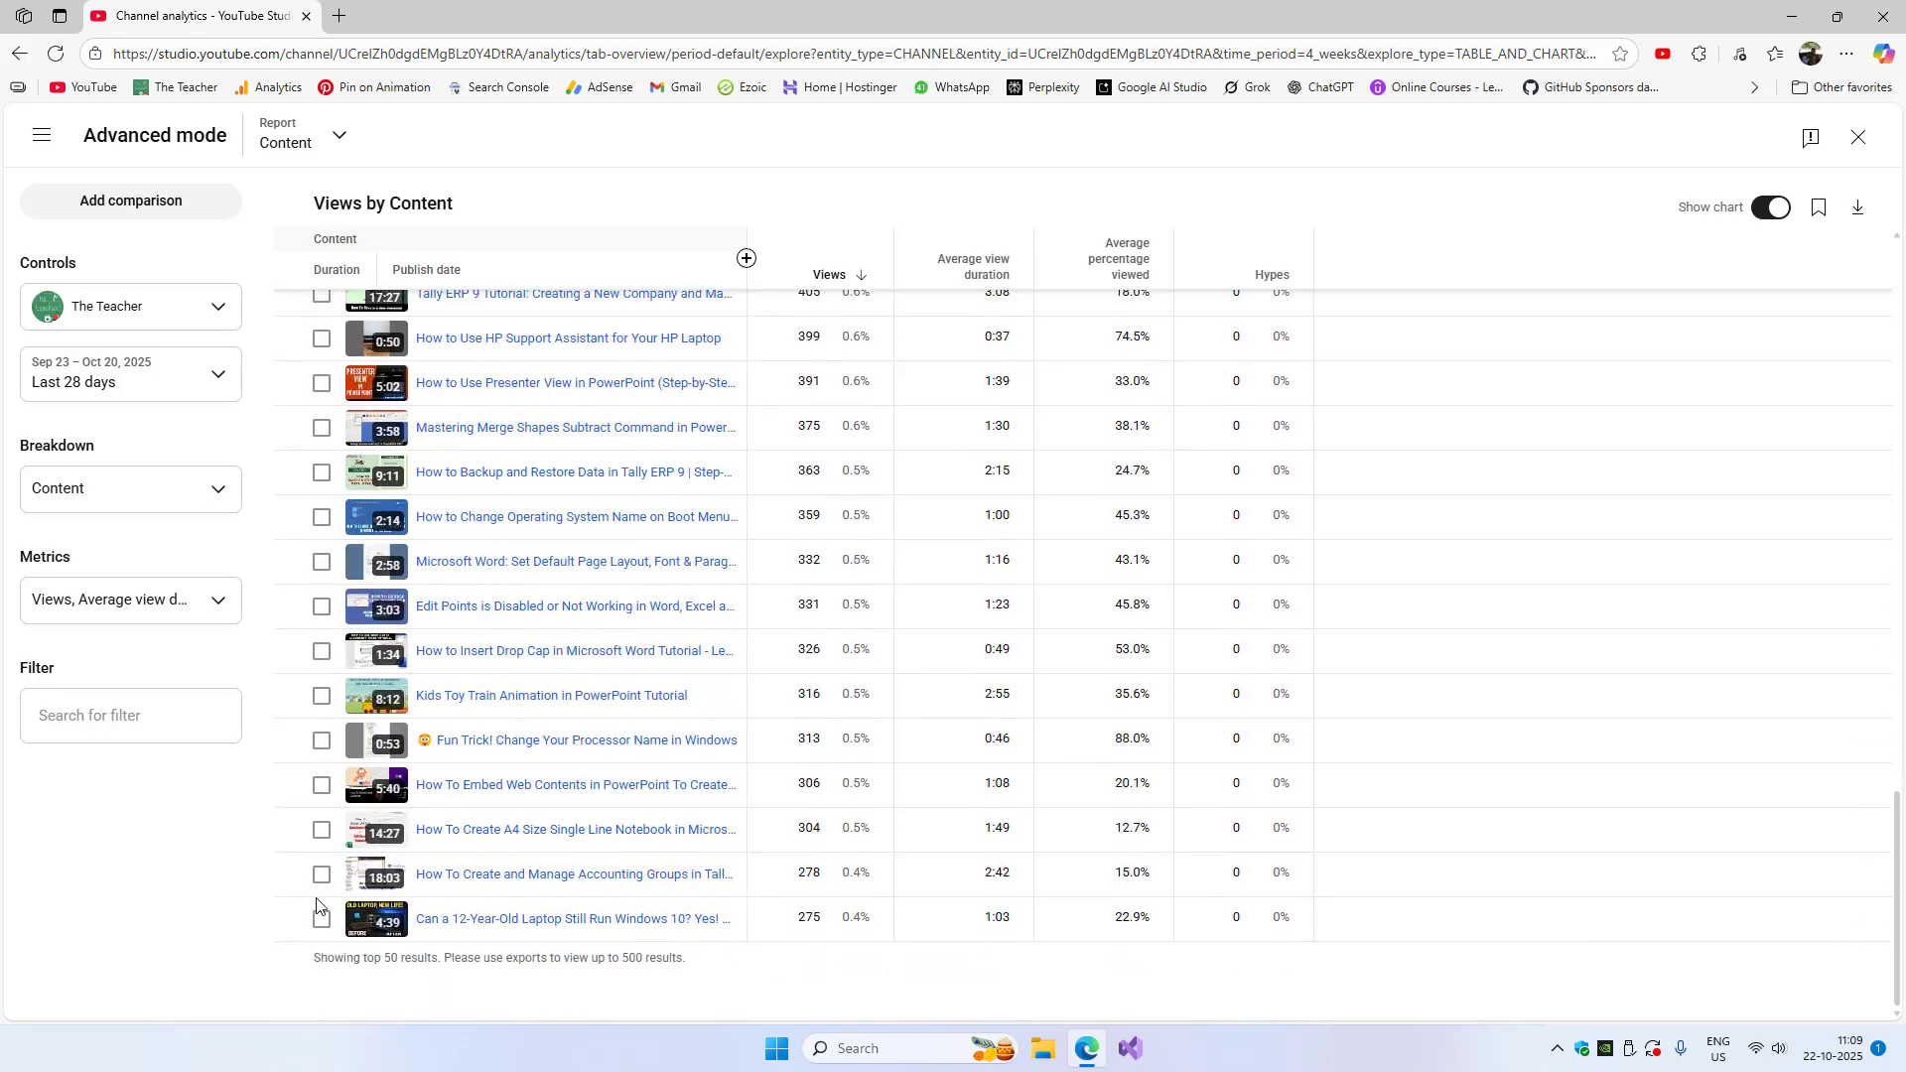
# Filter the report to Content type: Videos, excluding Shorts and live streams
pyautogui.click(132, 722)
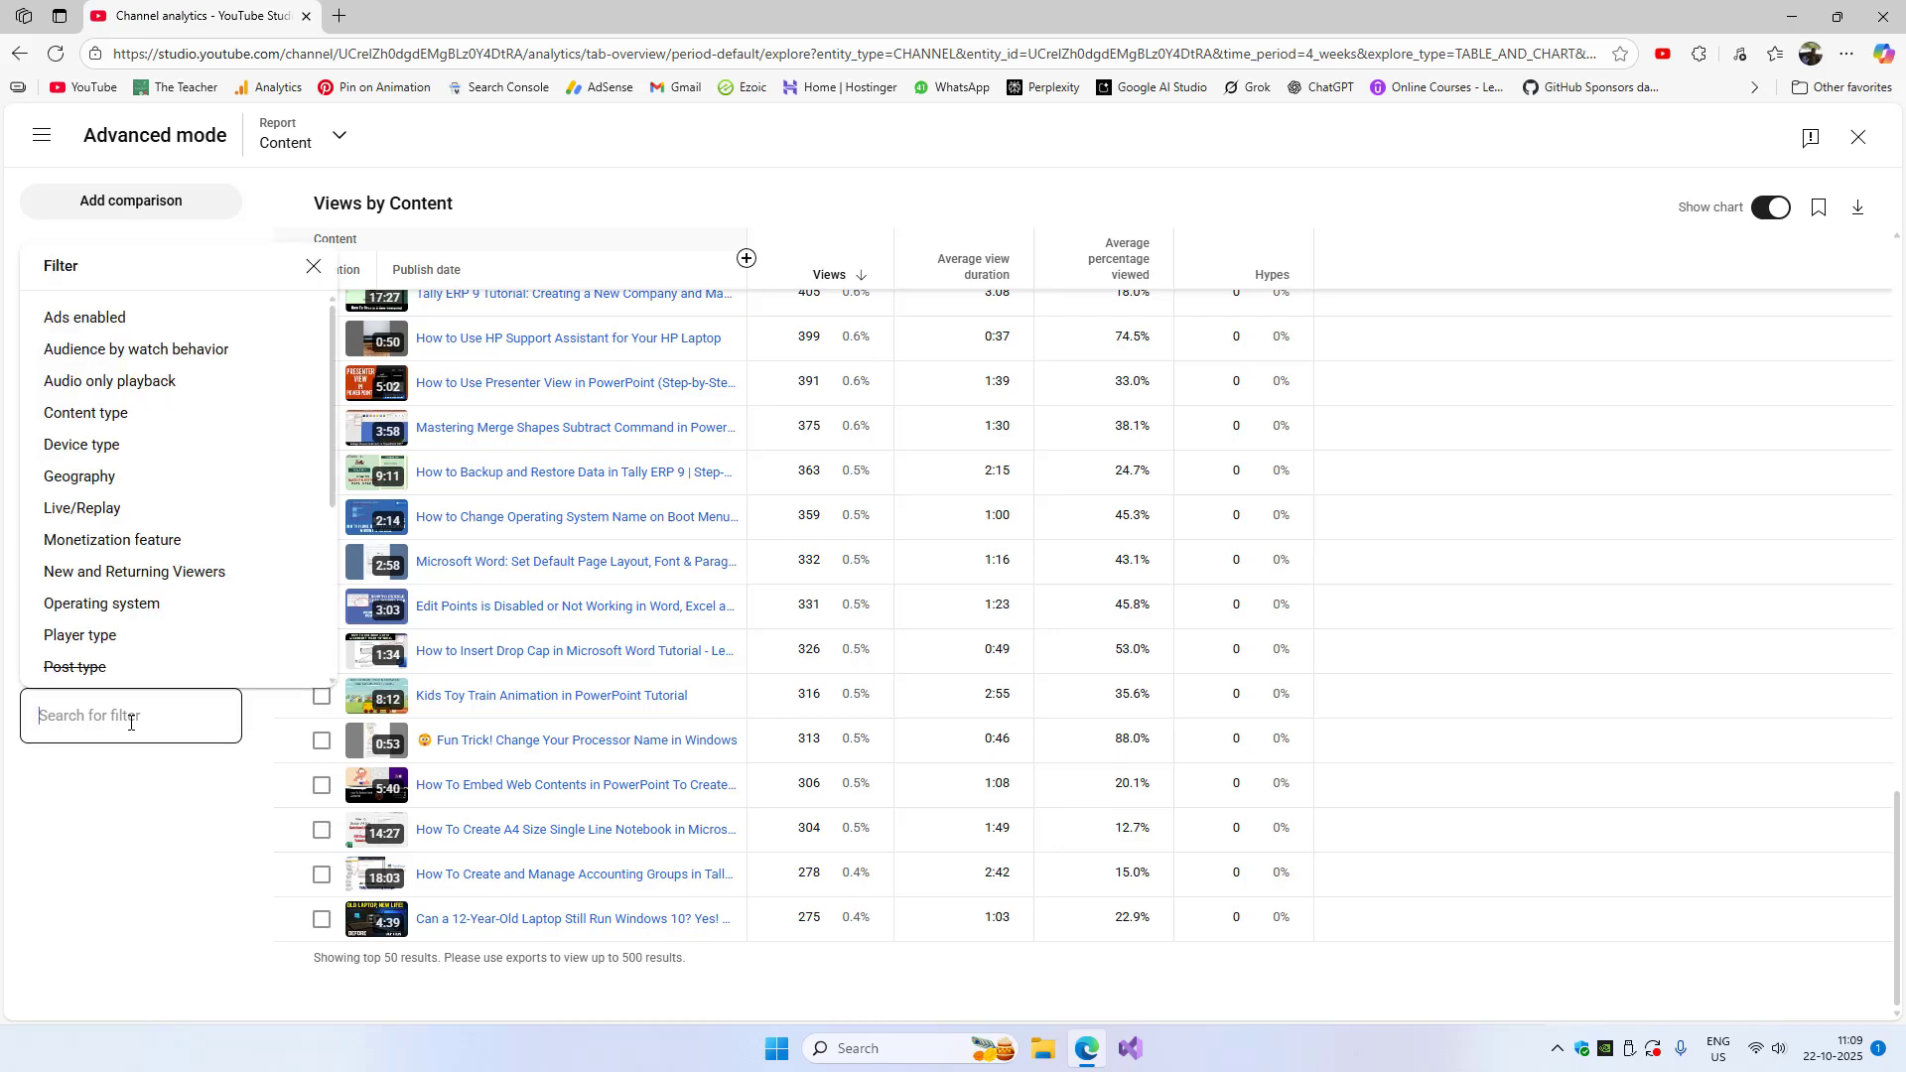
pyautogui.click(78, 415)
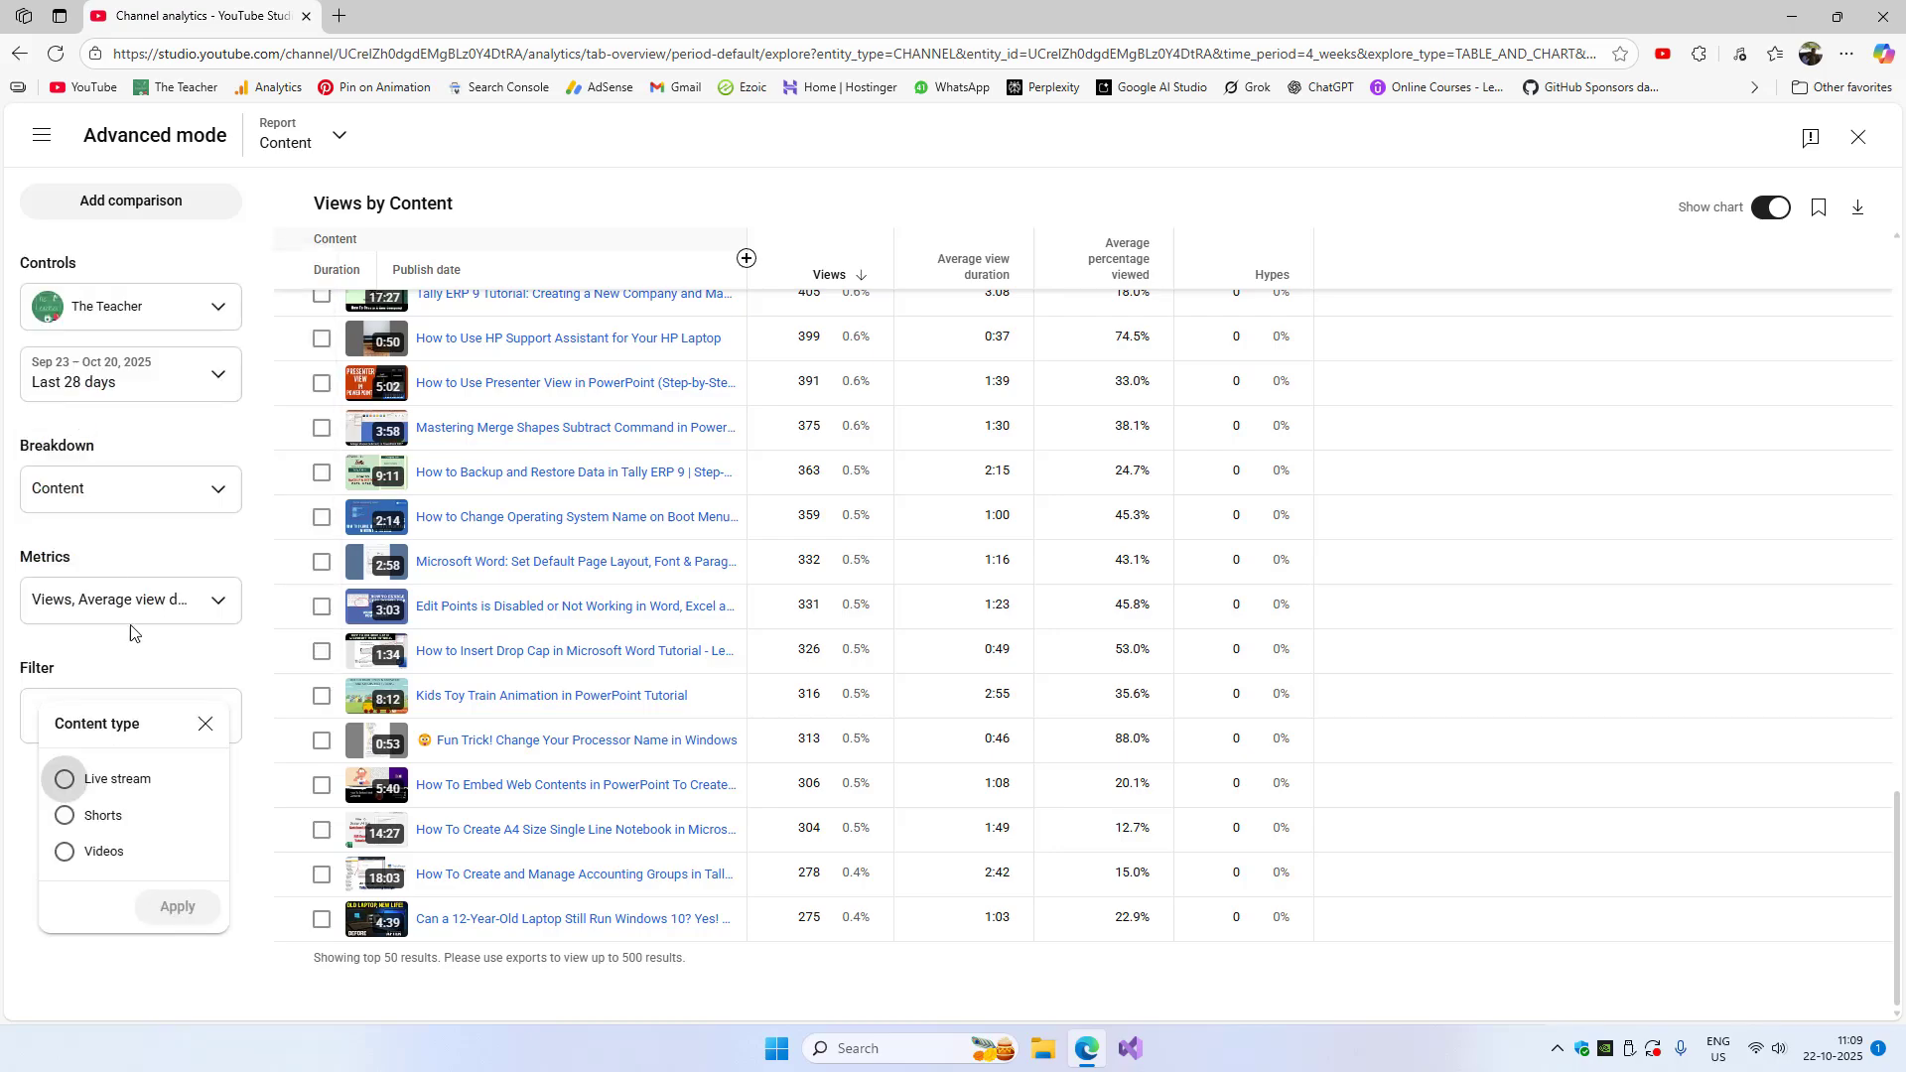
pyautogui.click(99, 853)
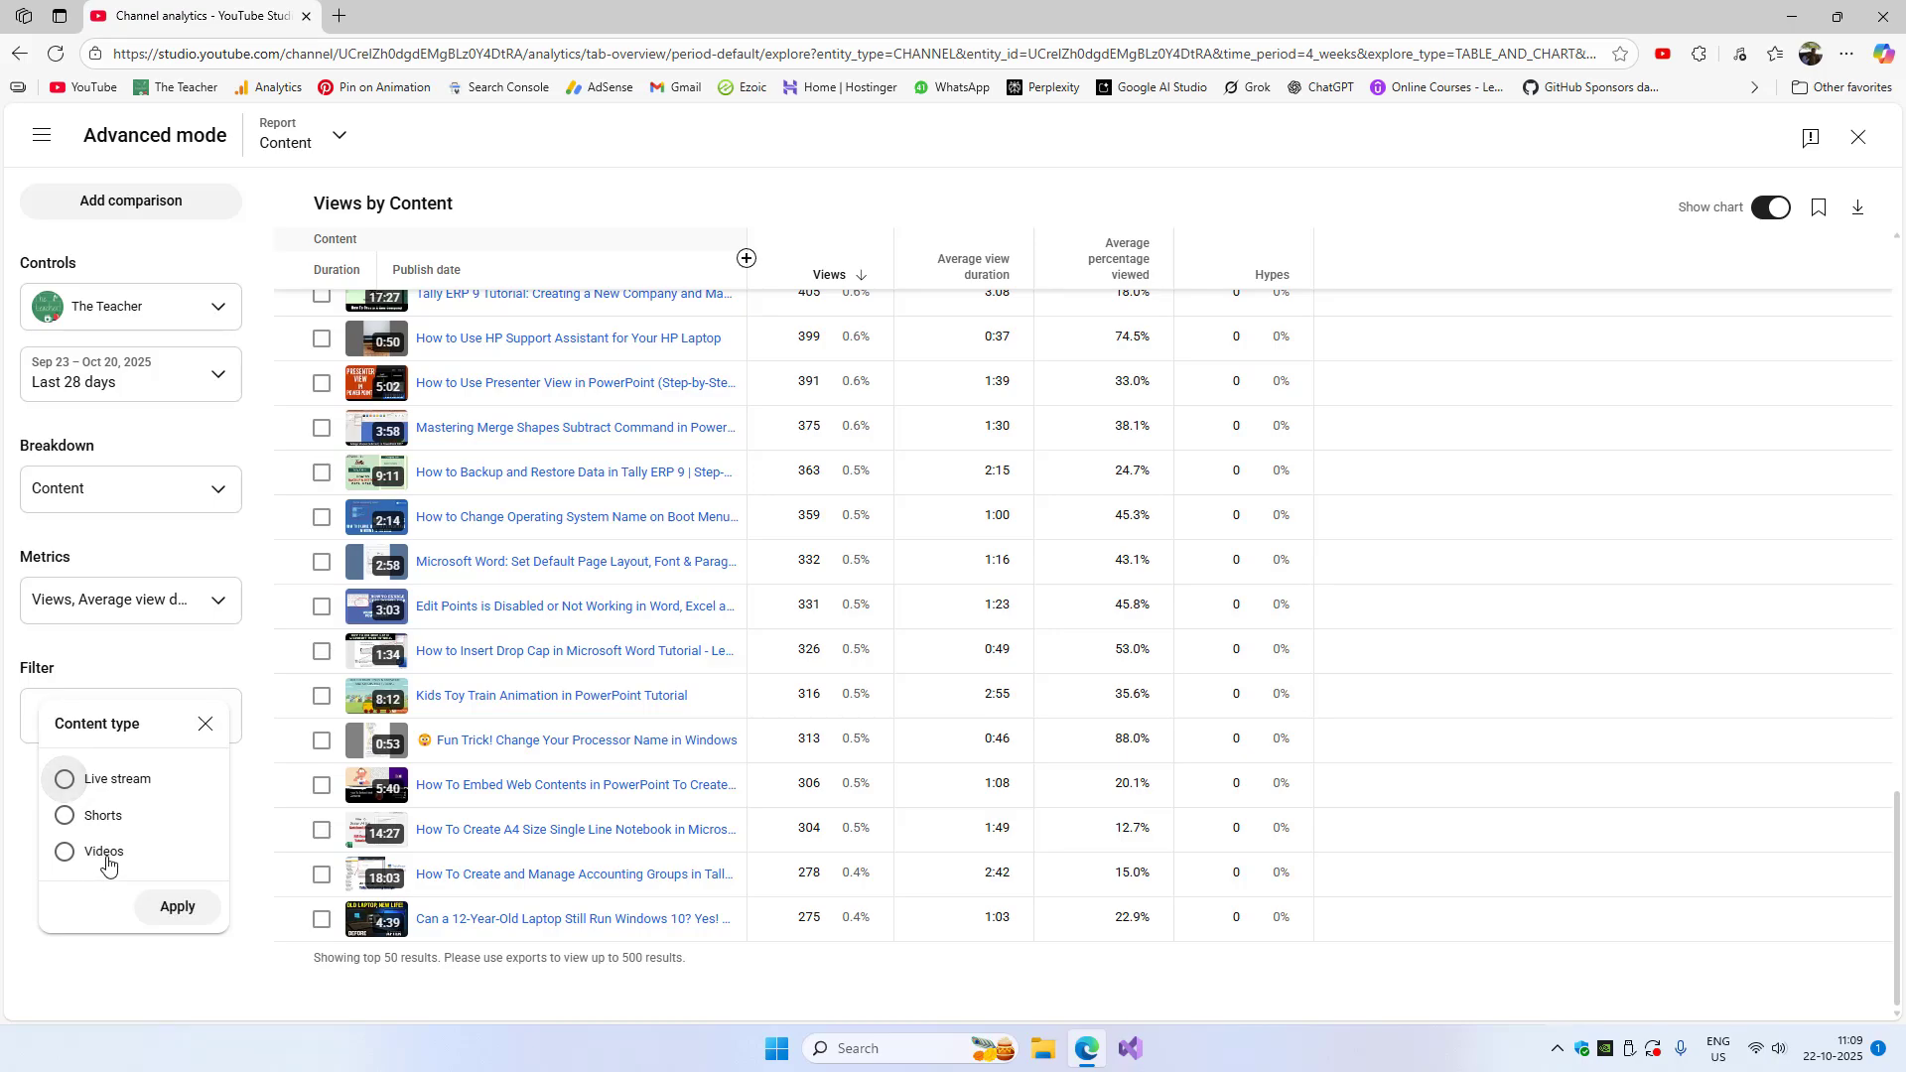
pyautogui.click(179, 908)
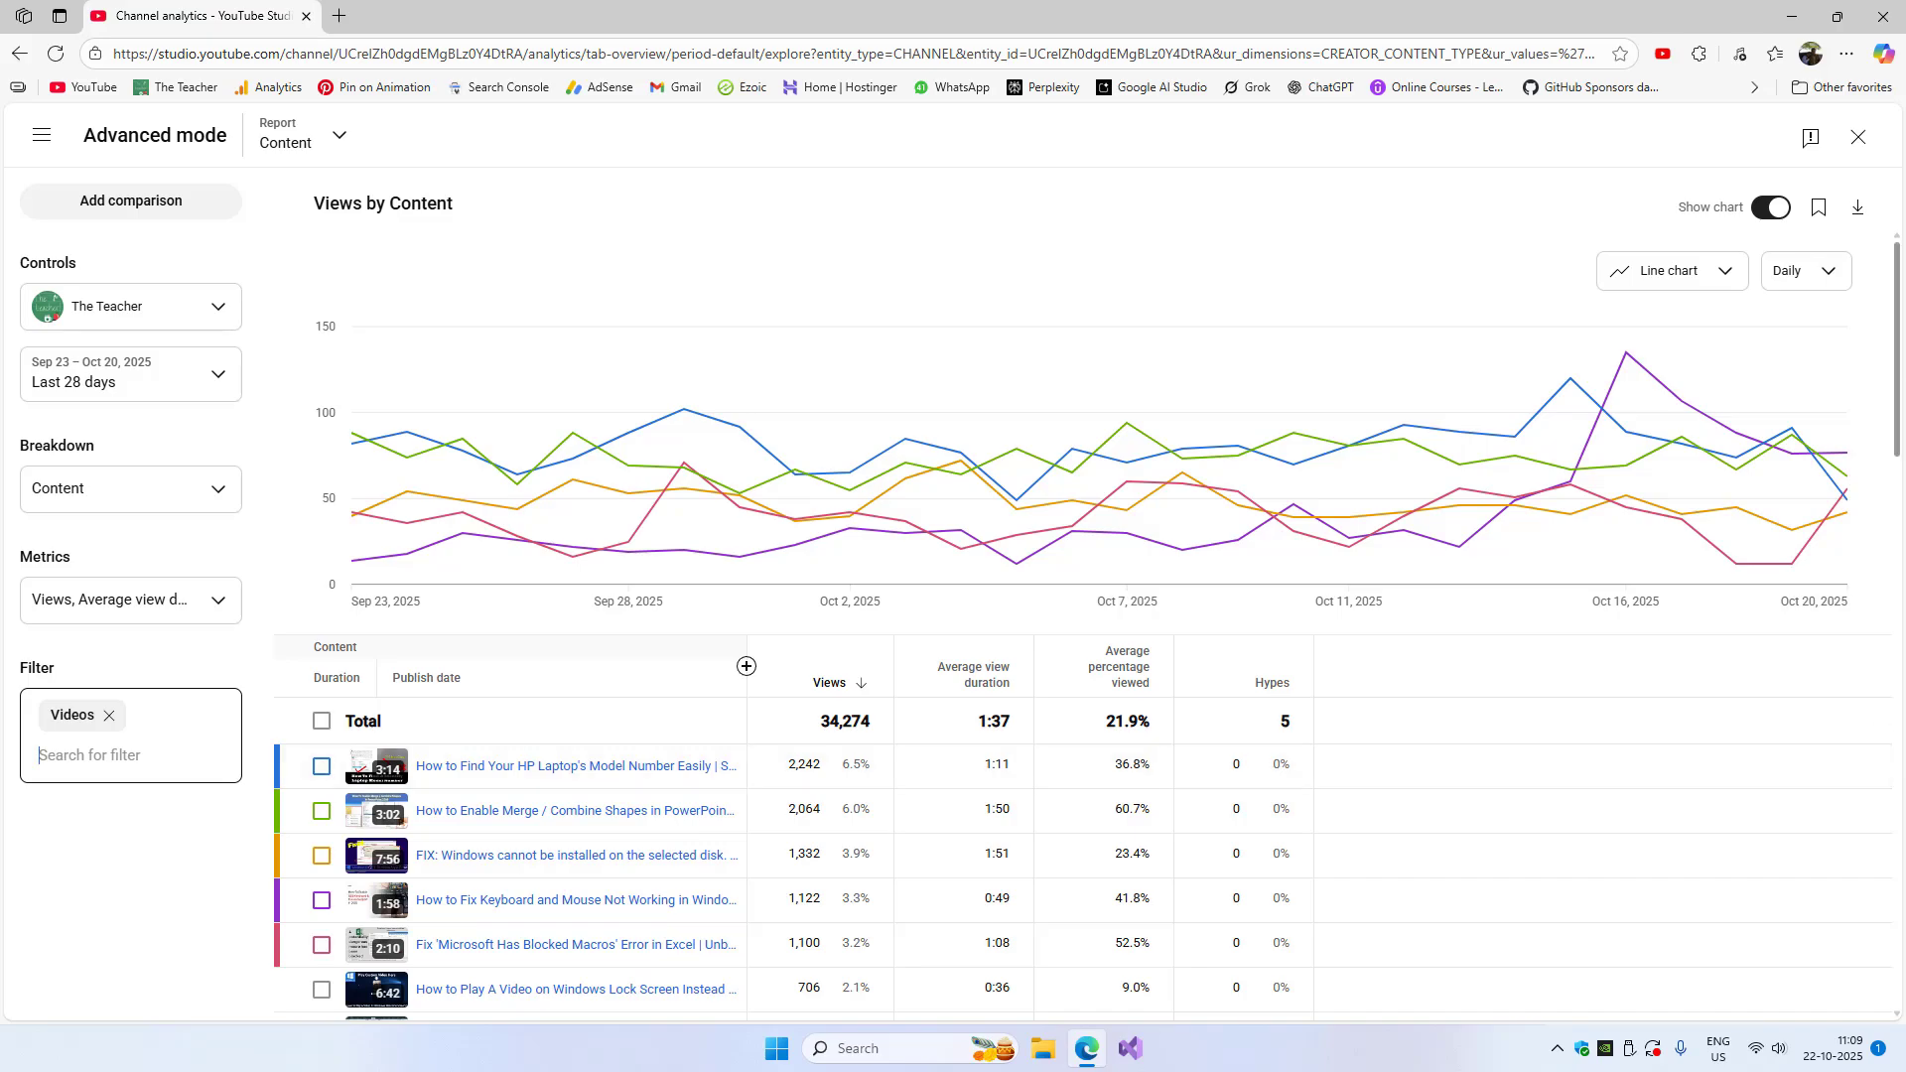
pyautogui.moveTo(1896, 306); pyautogui.dragTo(1896, 898)
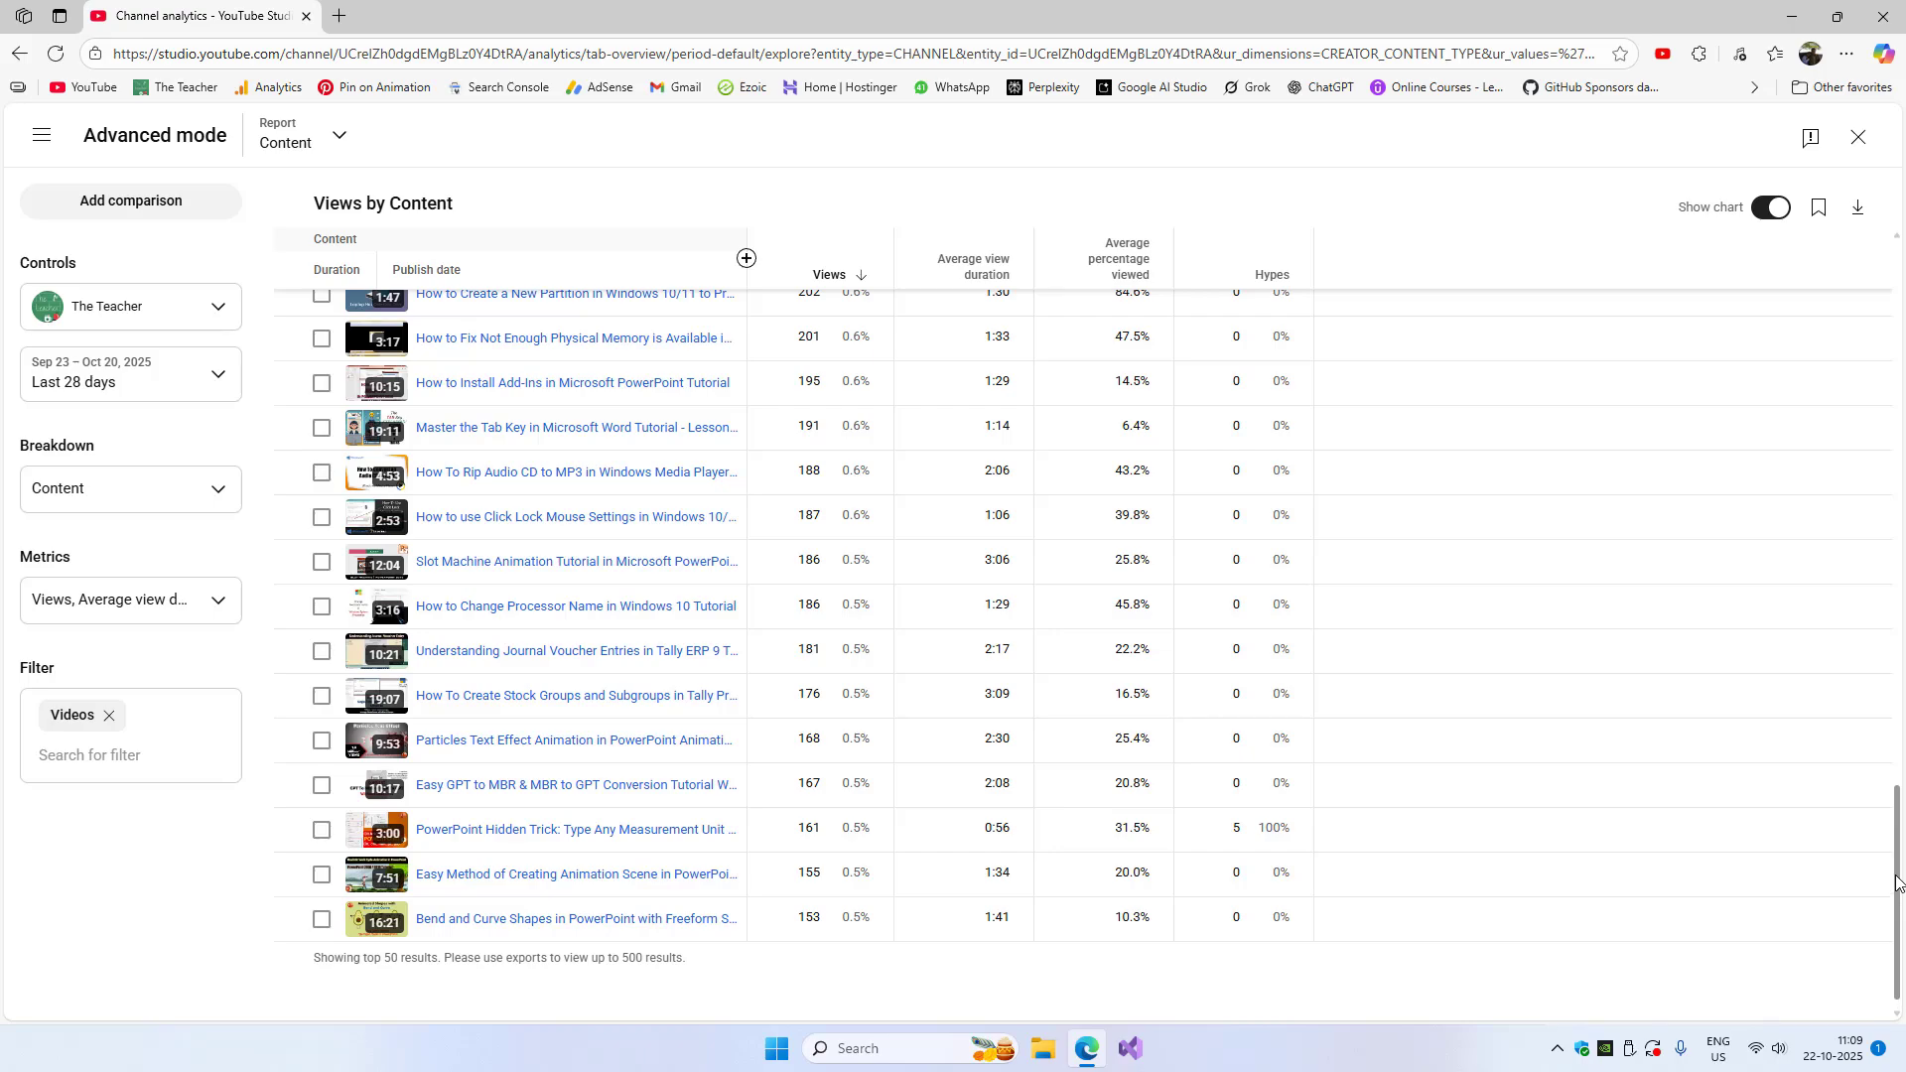
pyautogui.scroll(1, 1896, 882)
pyautogui.scroll(1, 1042, 863)
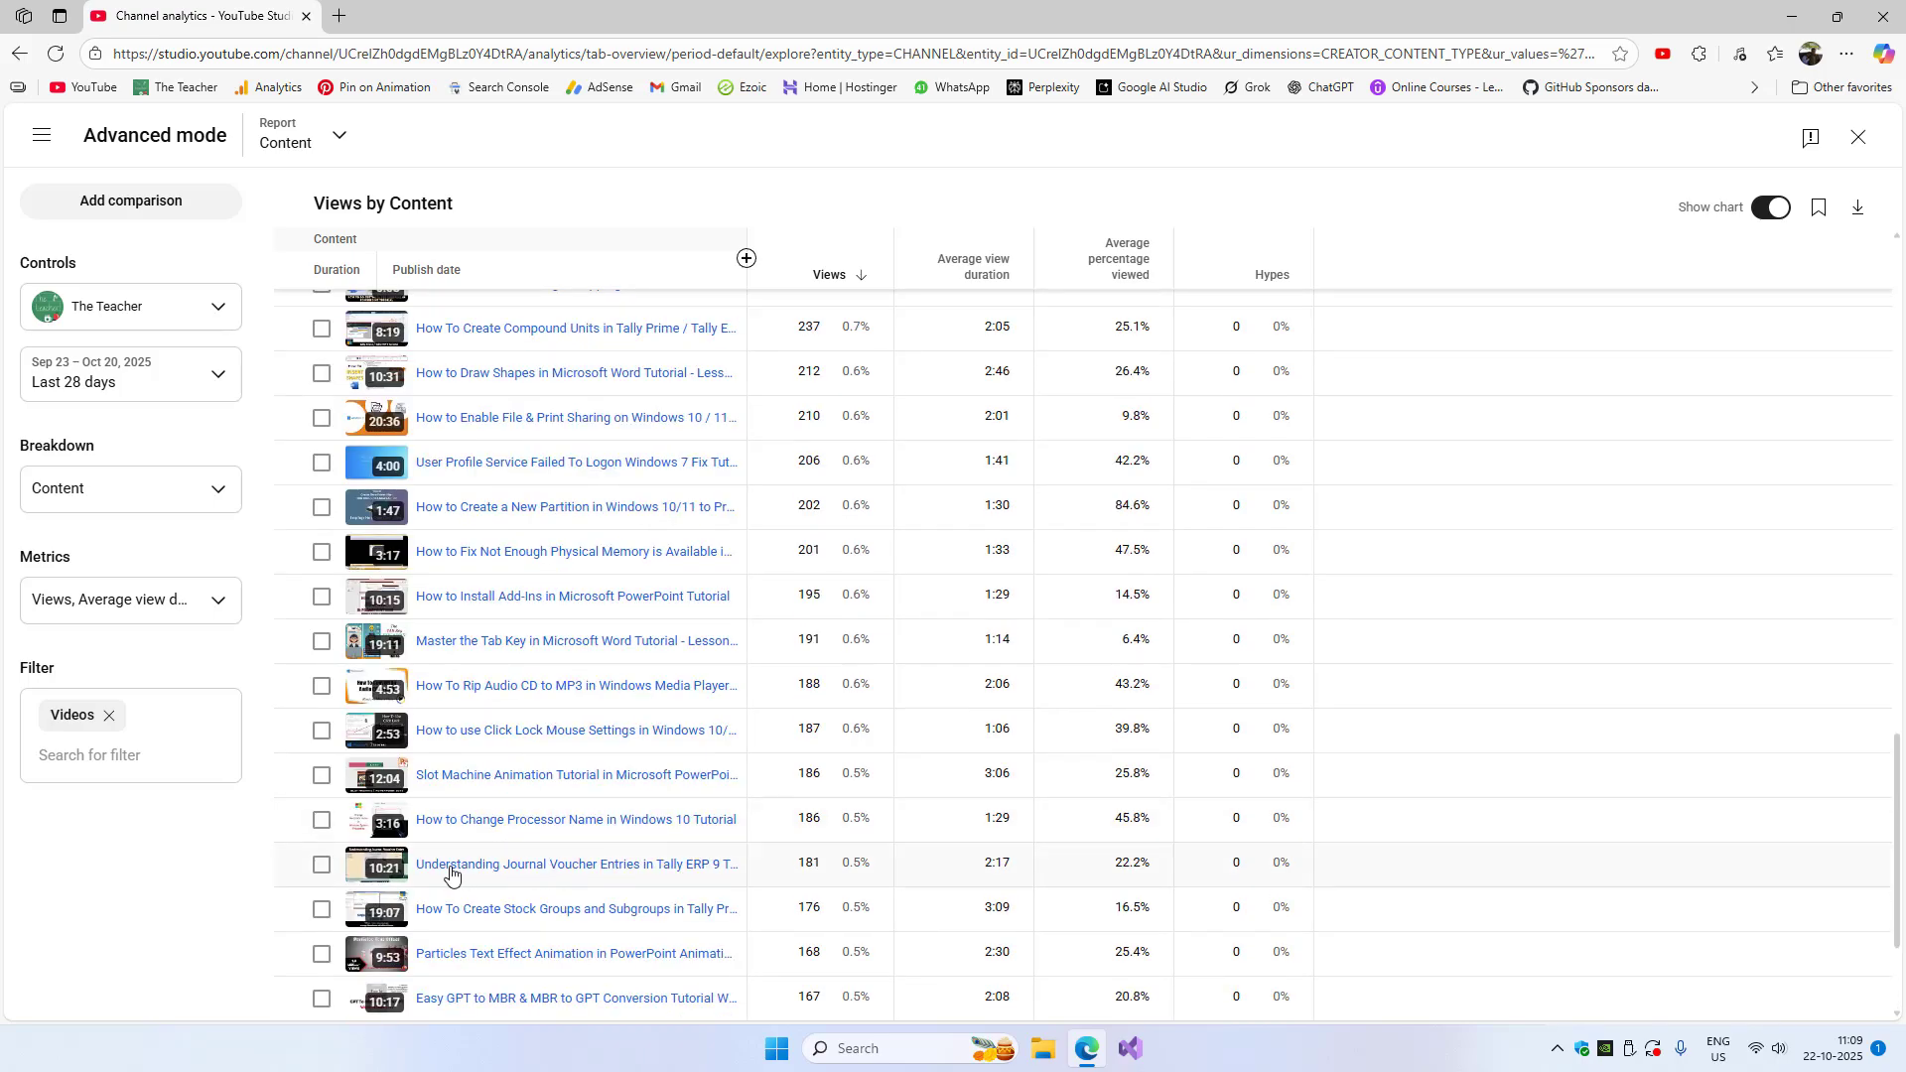
pyautogui.moveTo(481, 869)
# Close Advanced mode, return to Content > Playlists, and show the Tally ERP 9 row's options
pyautogui.click(1856, 138)
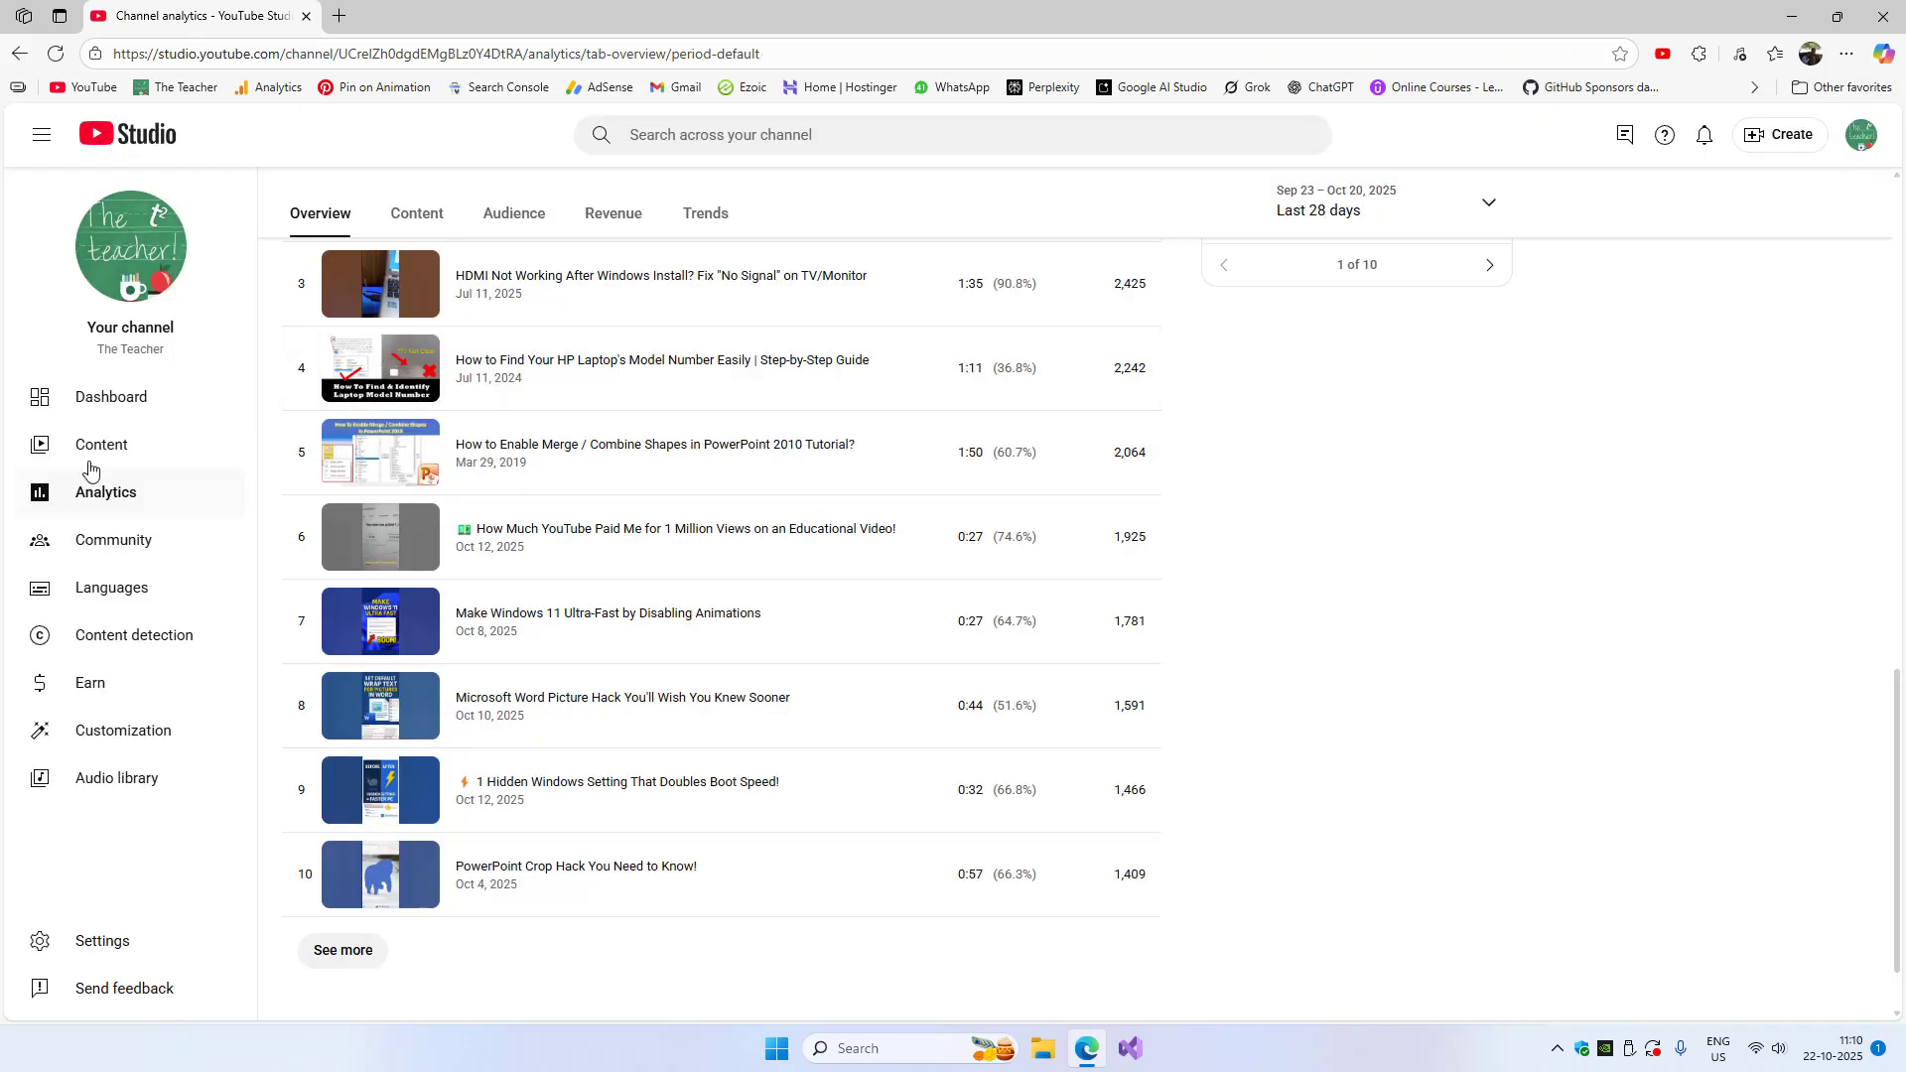
pyautogui.click(104, 455)
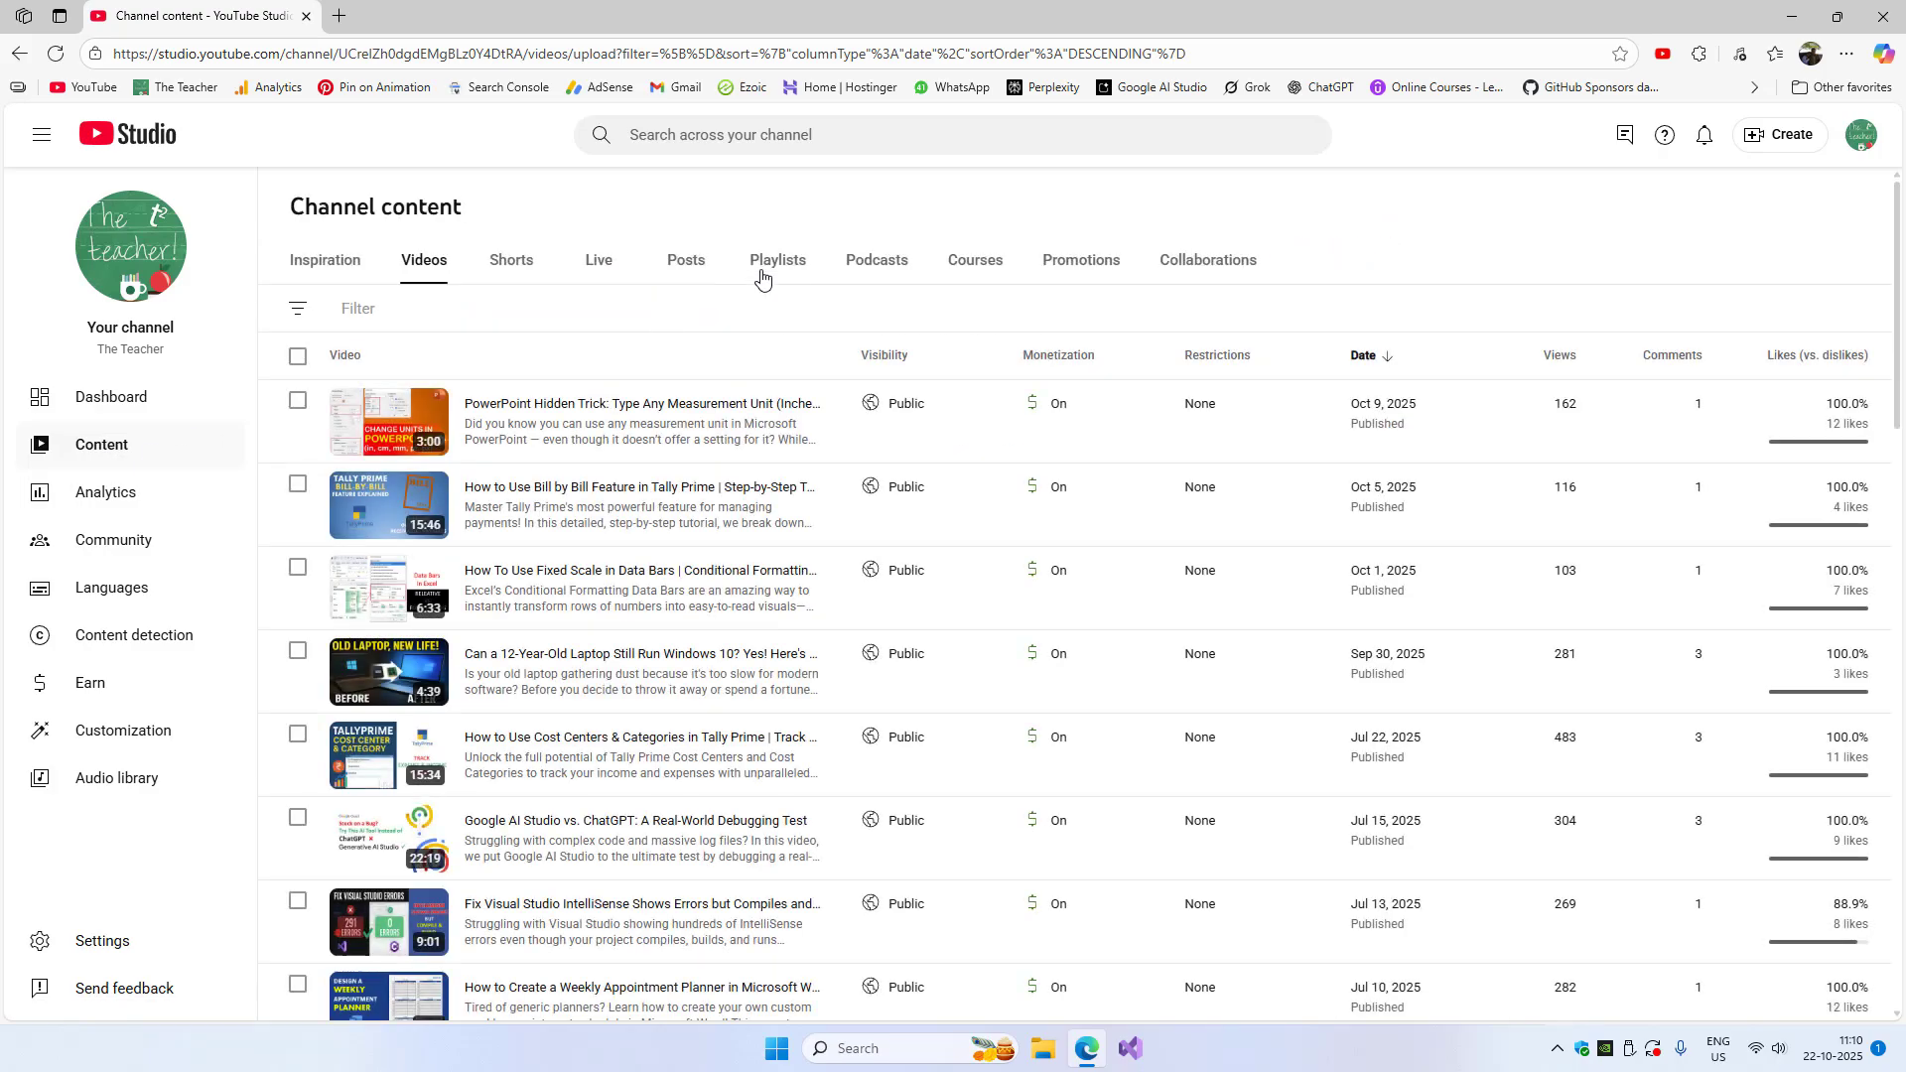
pyautogui.click(762, 277)
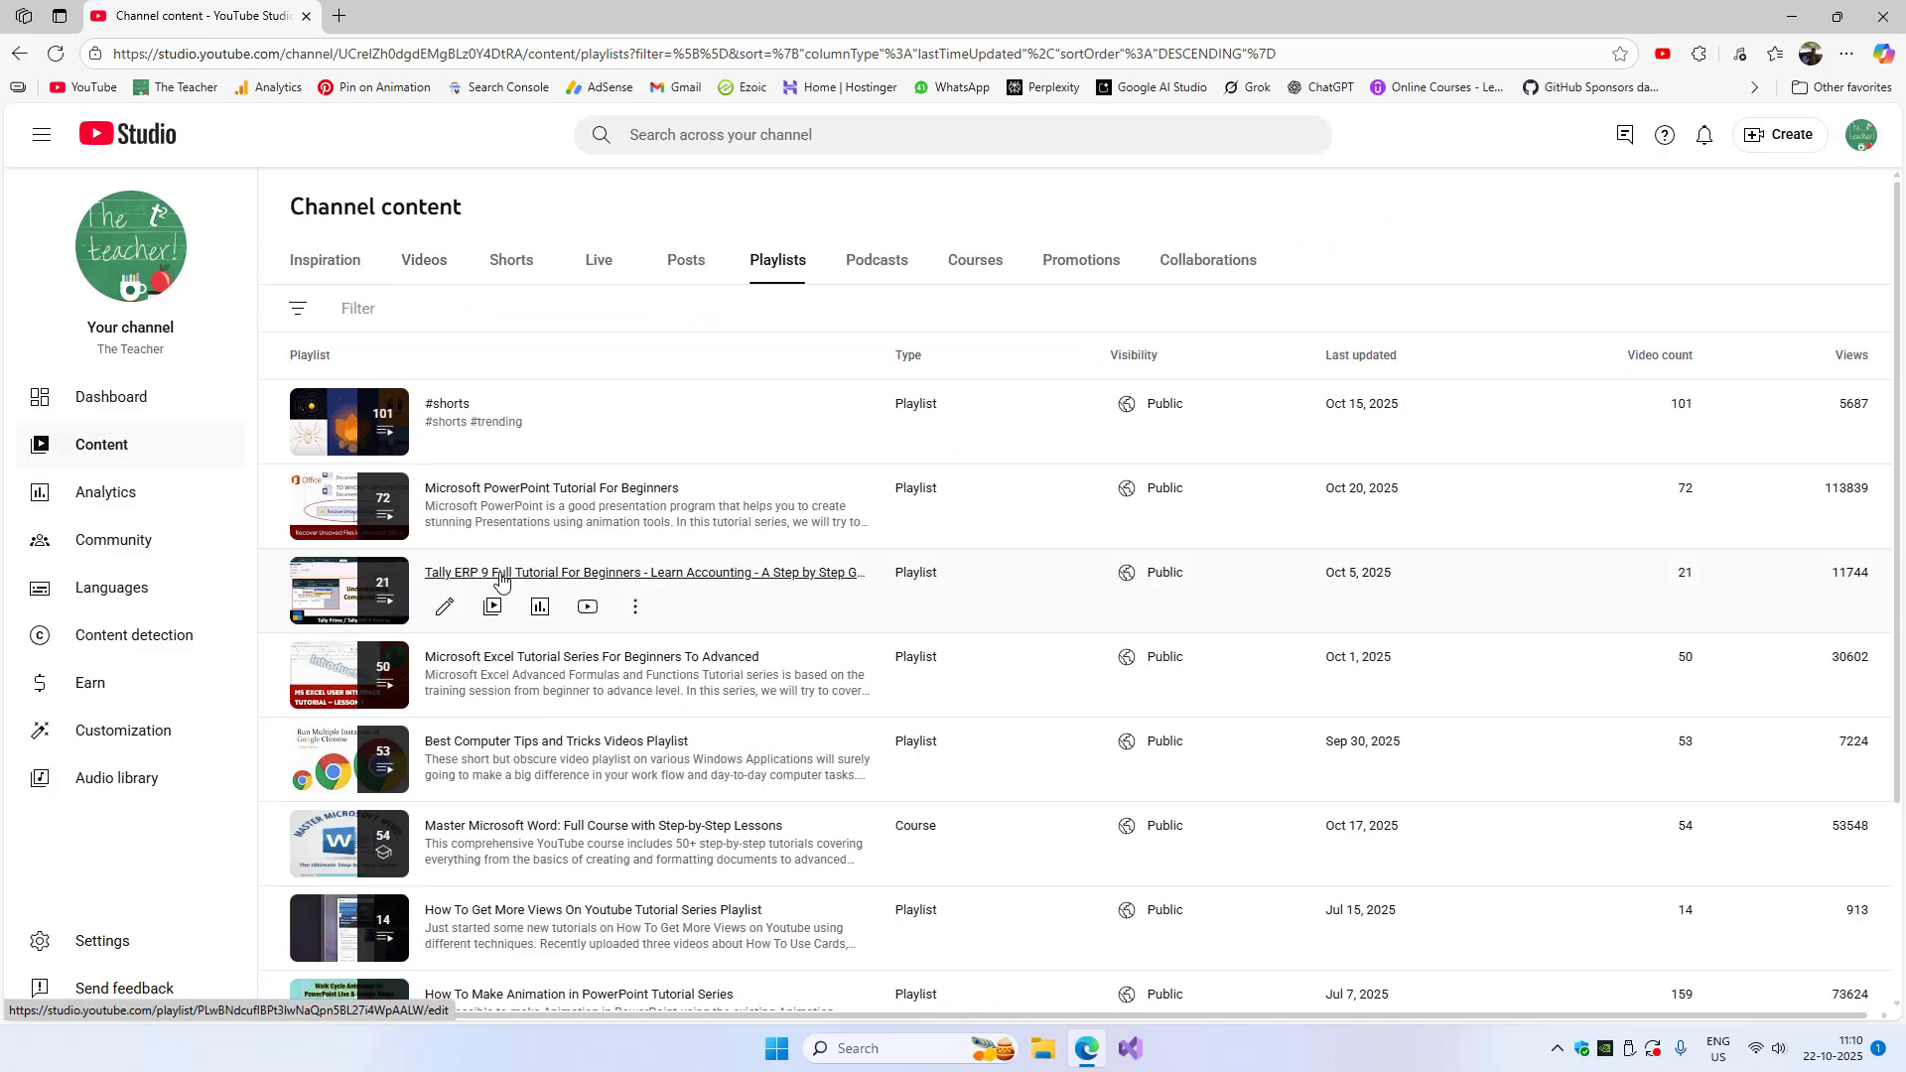
pyautogui.click(635, 606)
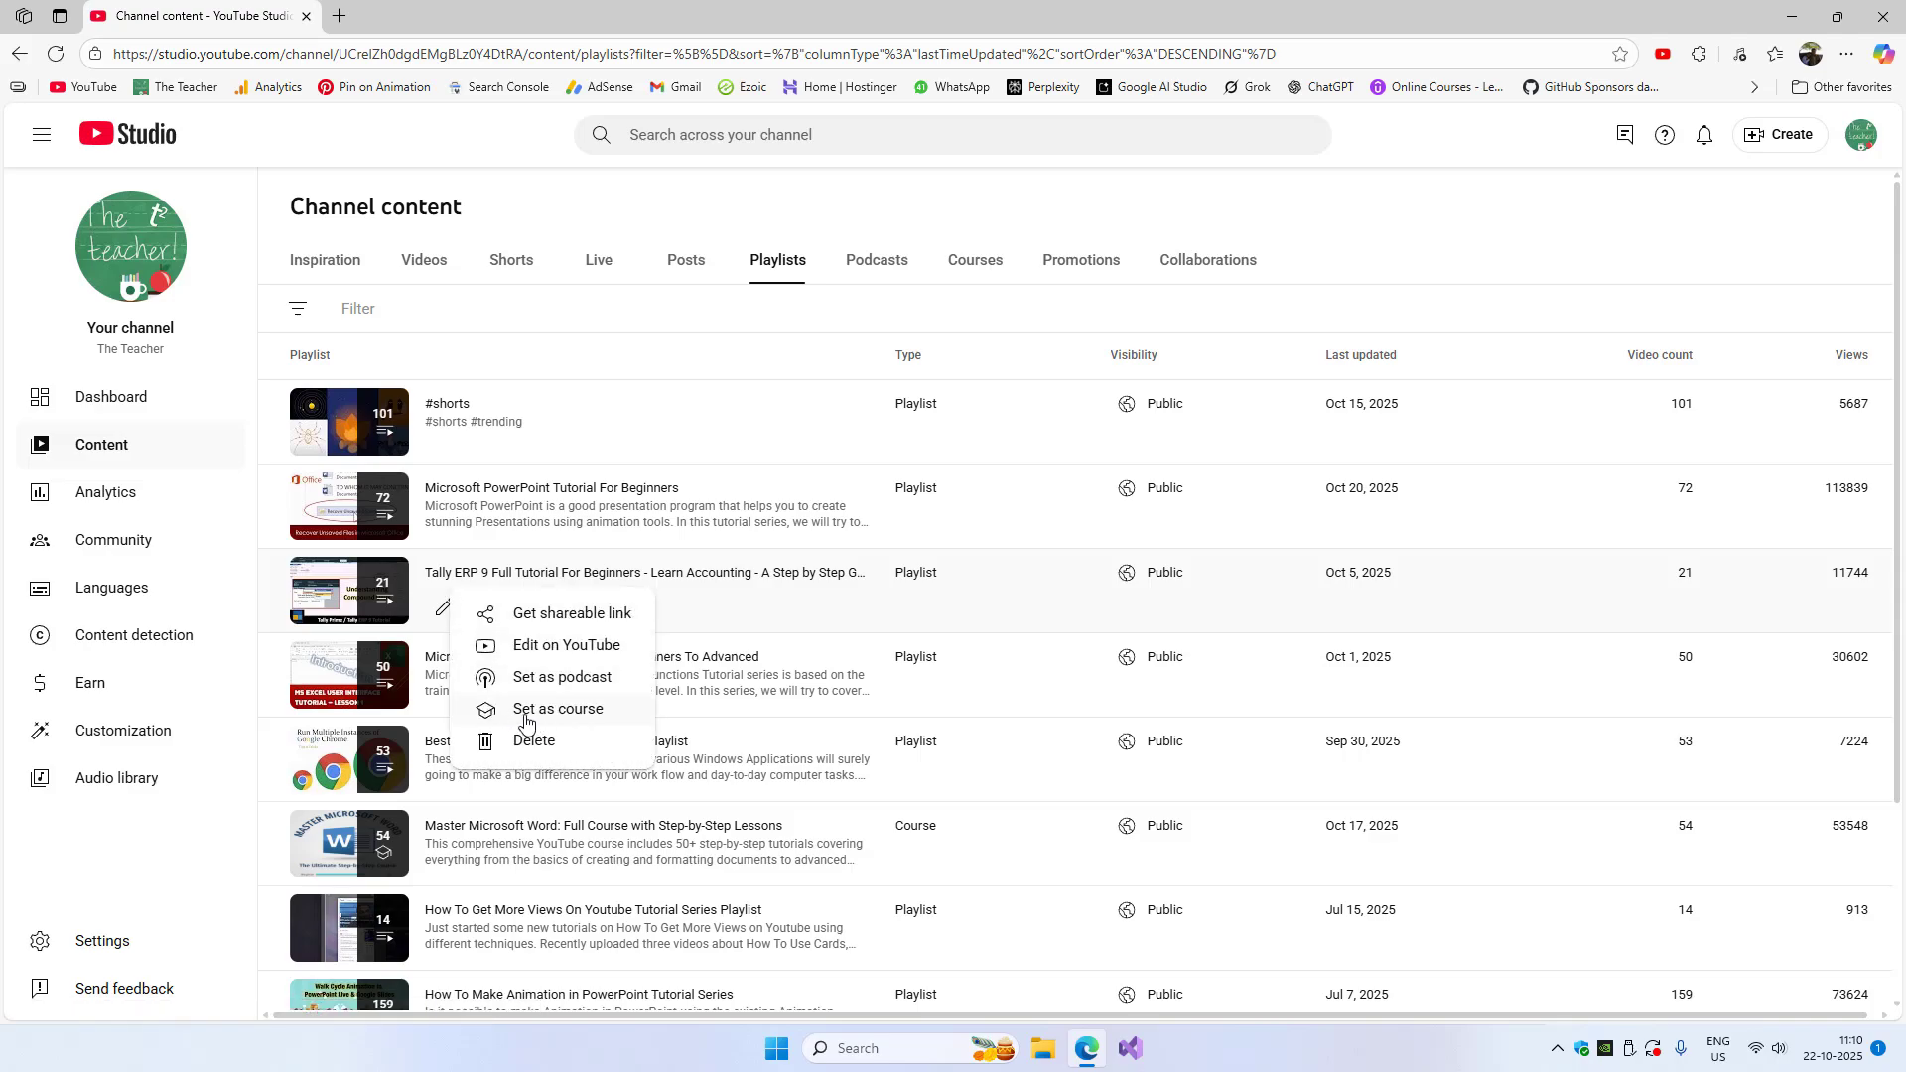
pyautogui.click(578, 721)
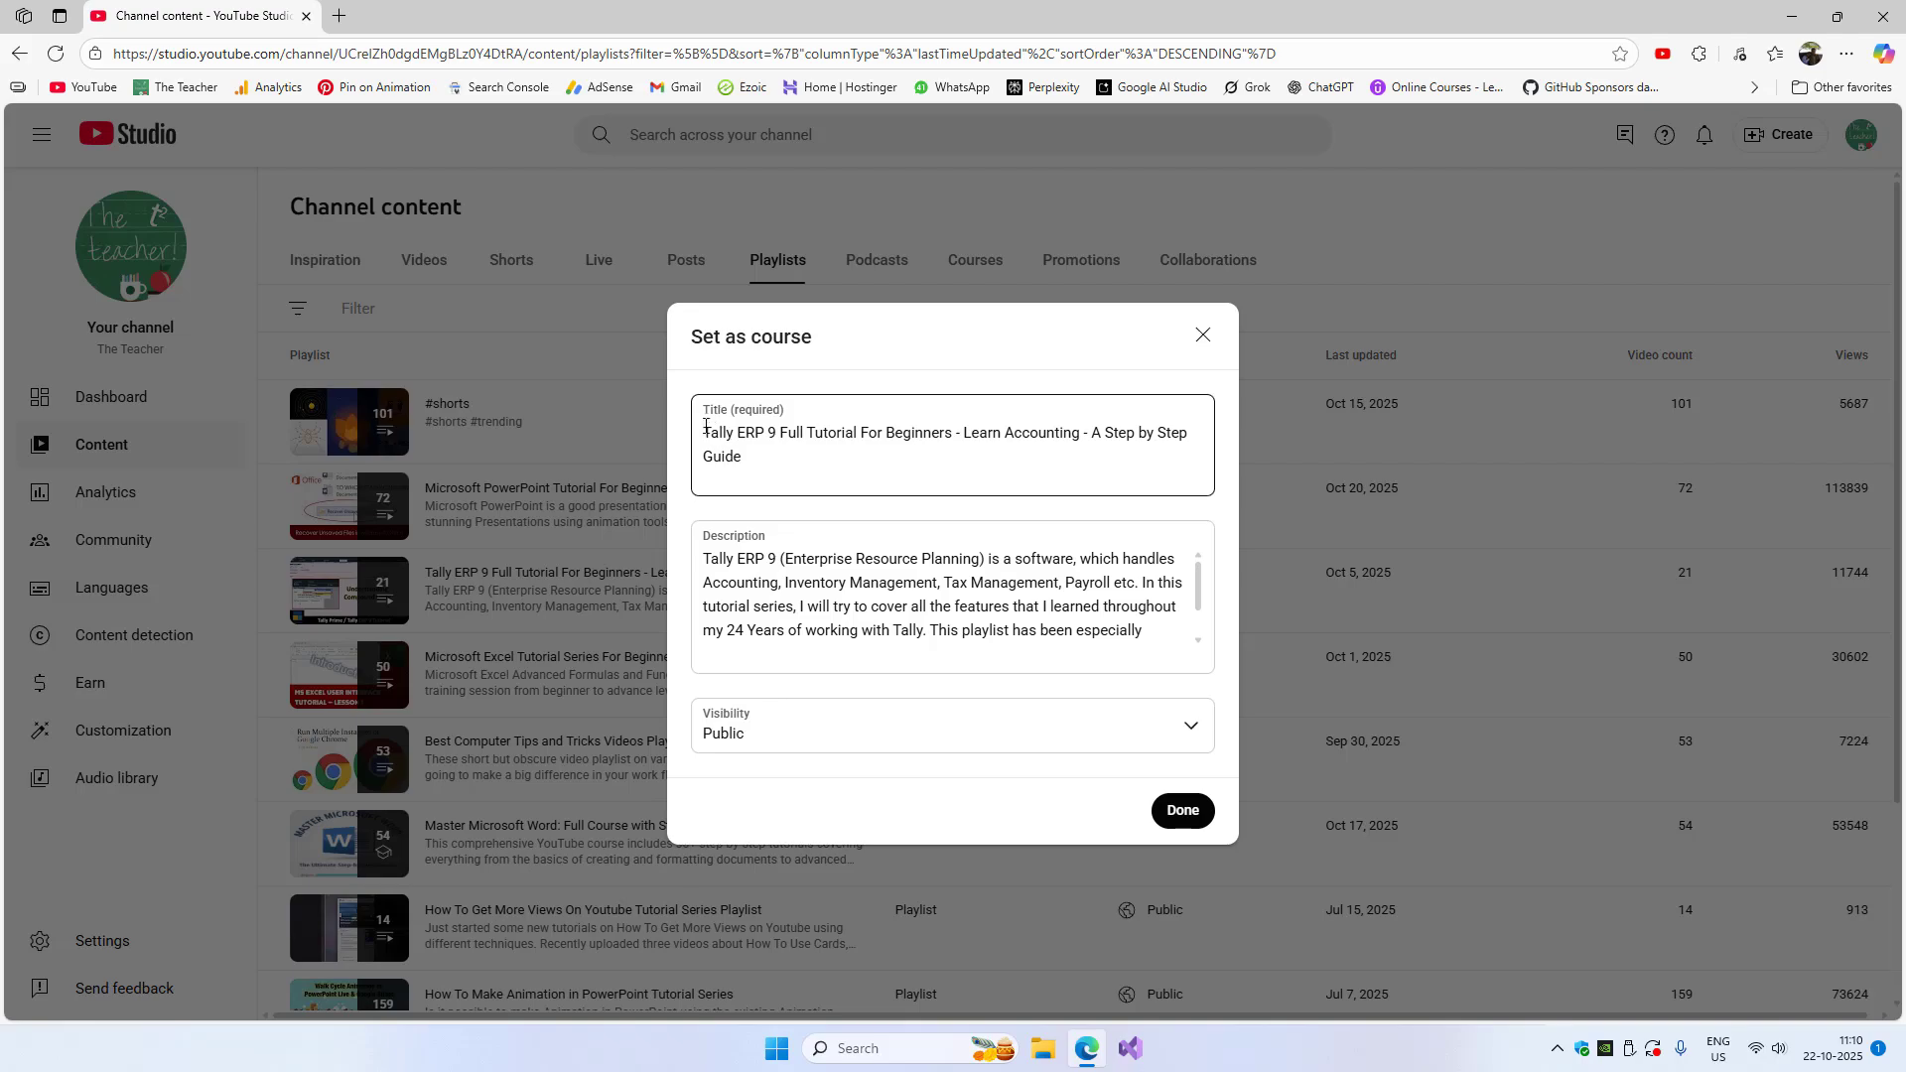
pyautogui.click(759, 588)
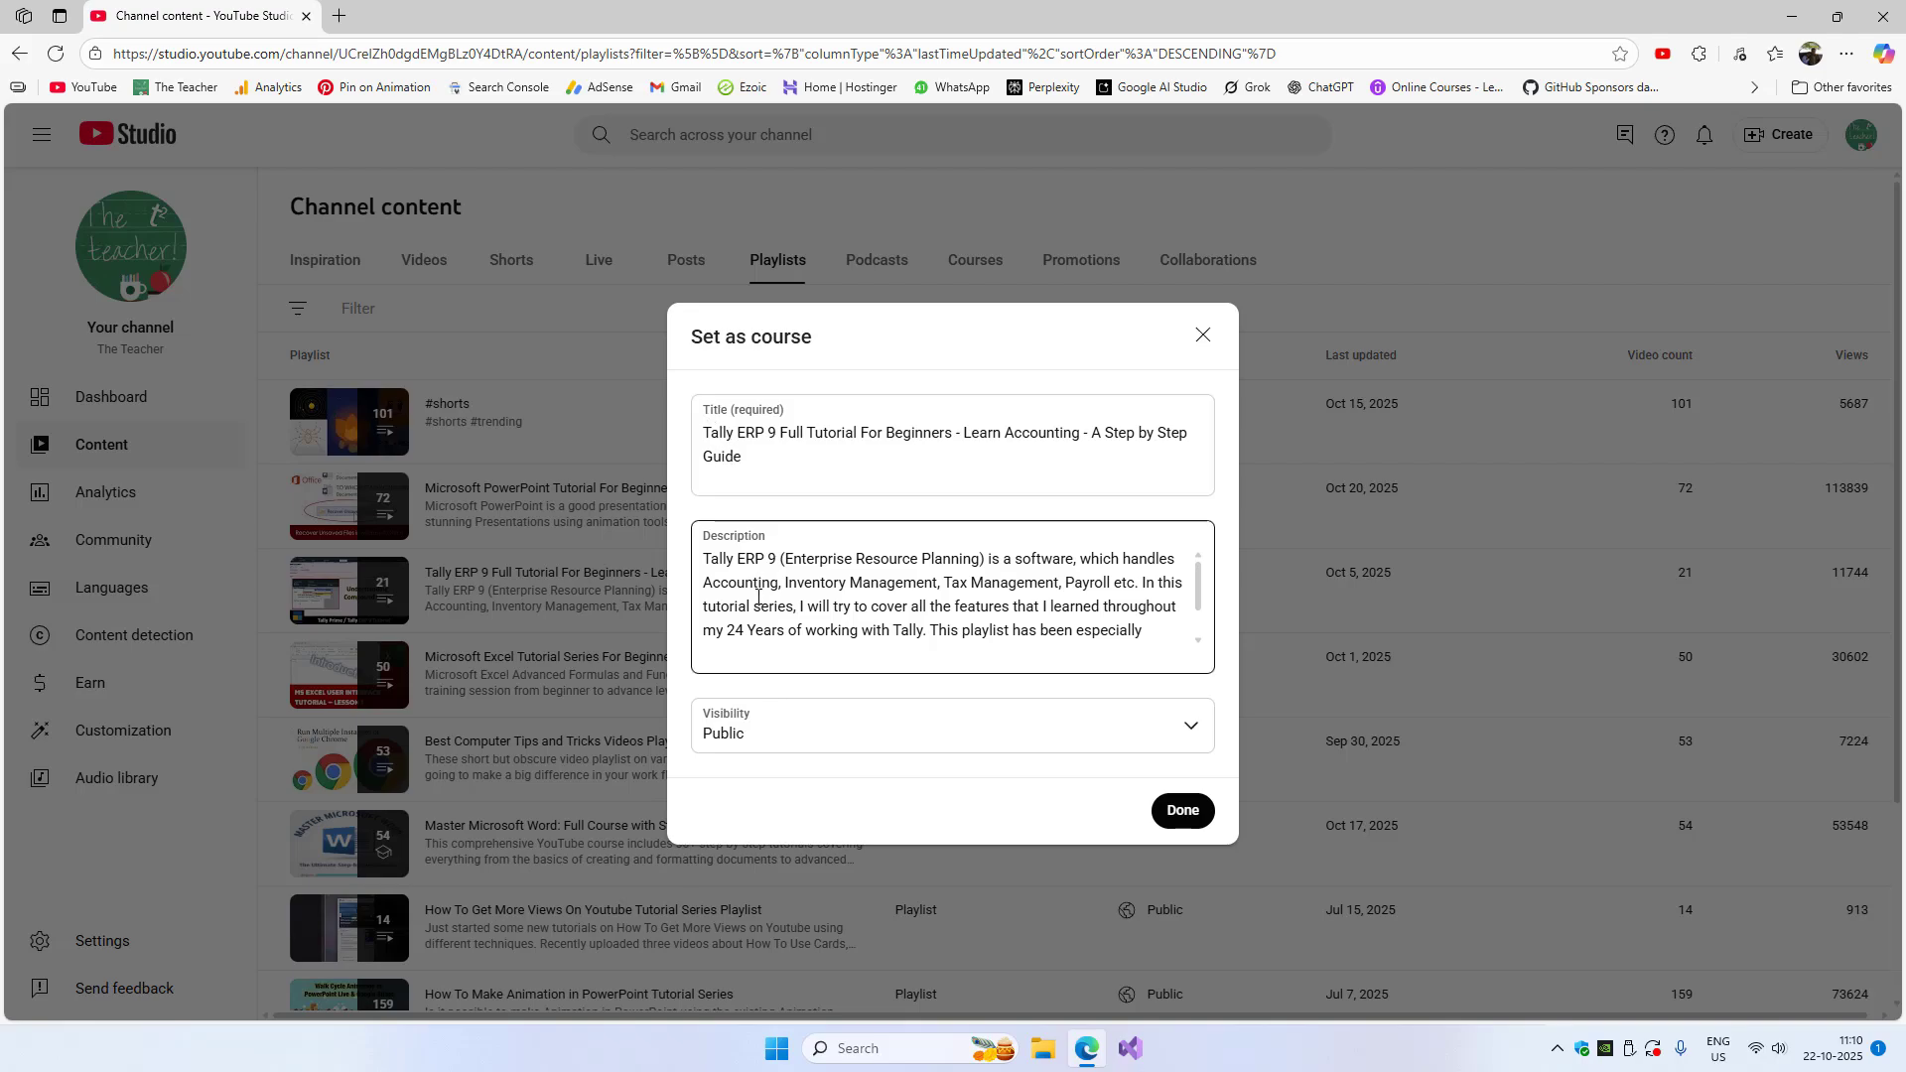
pyautogui.click(1198, 334)
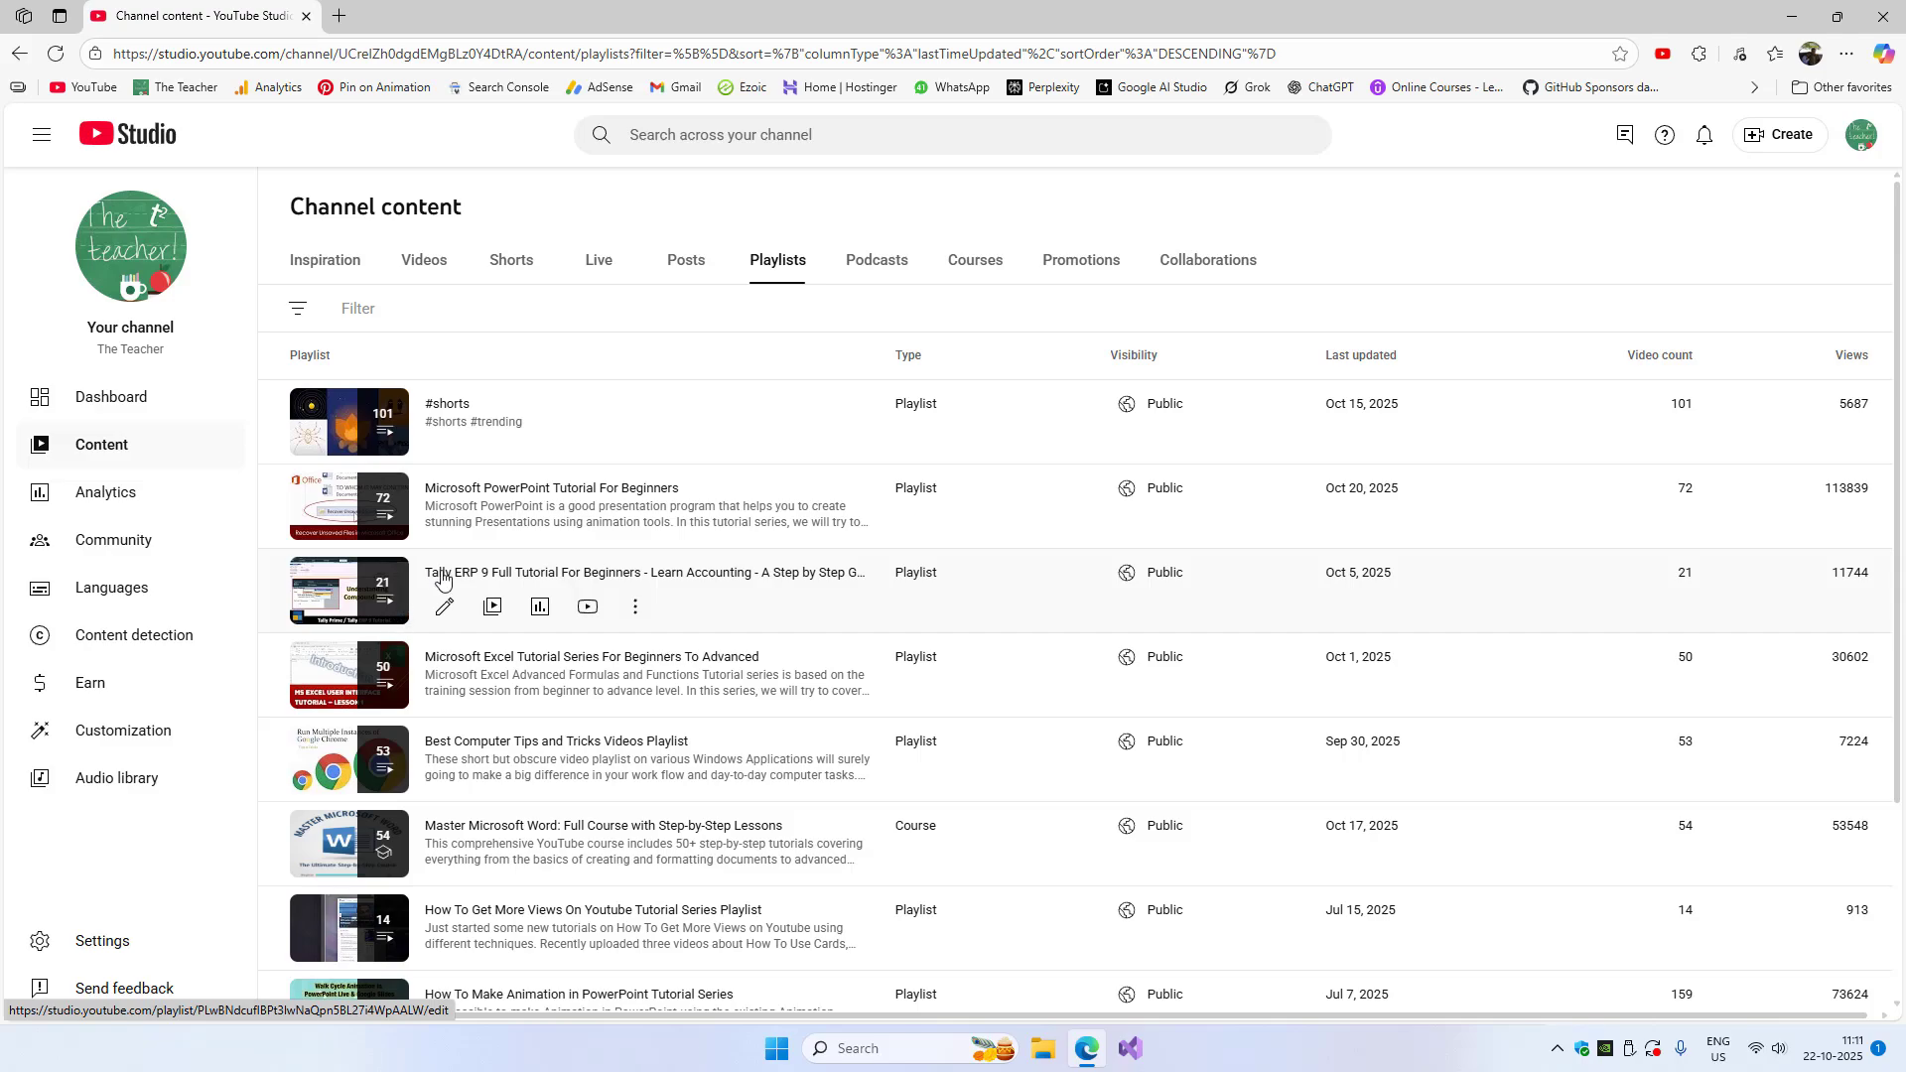
# Set the Tally ERP 9 Full Tutorial For Beginners playlist as a course and confirm with Done
pyautogui.click(635, 605)
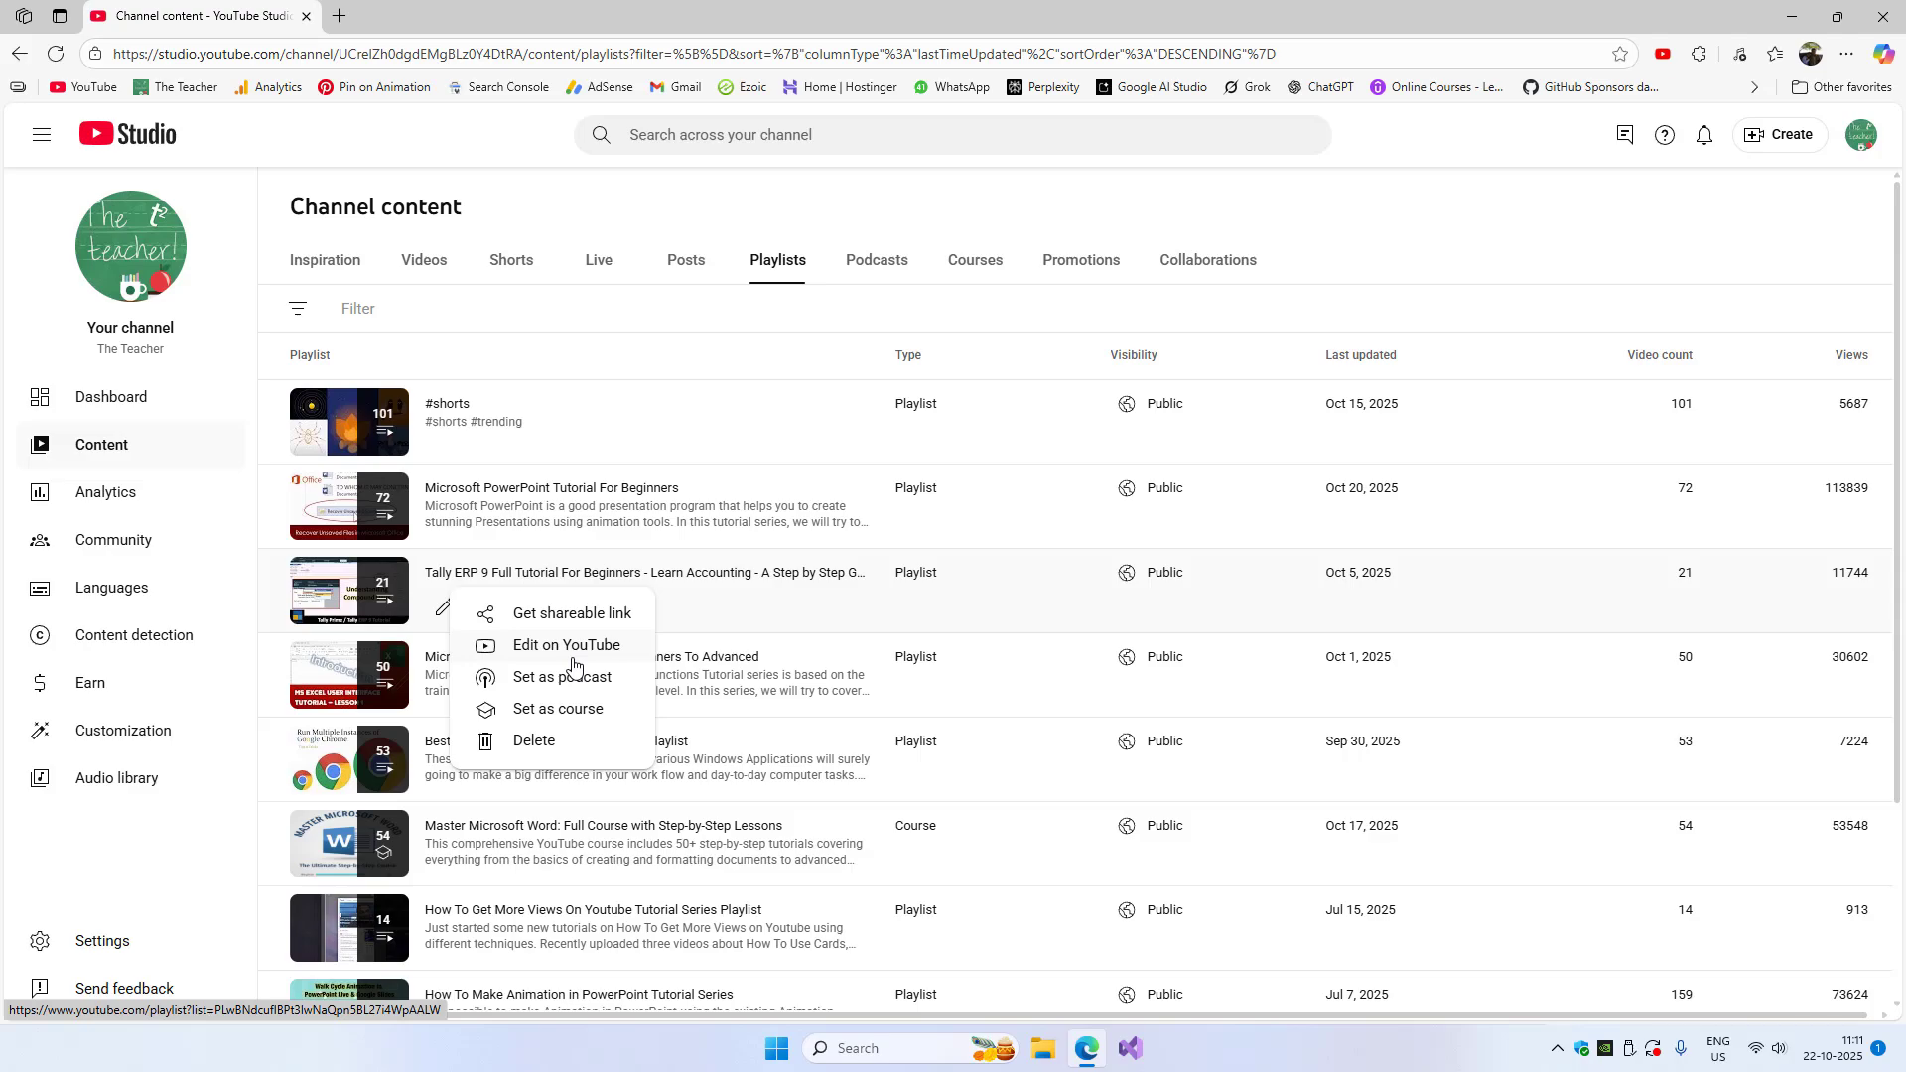
pyautogui.click(579, 725)
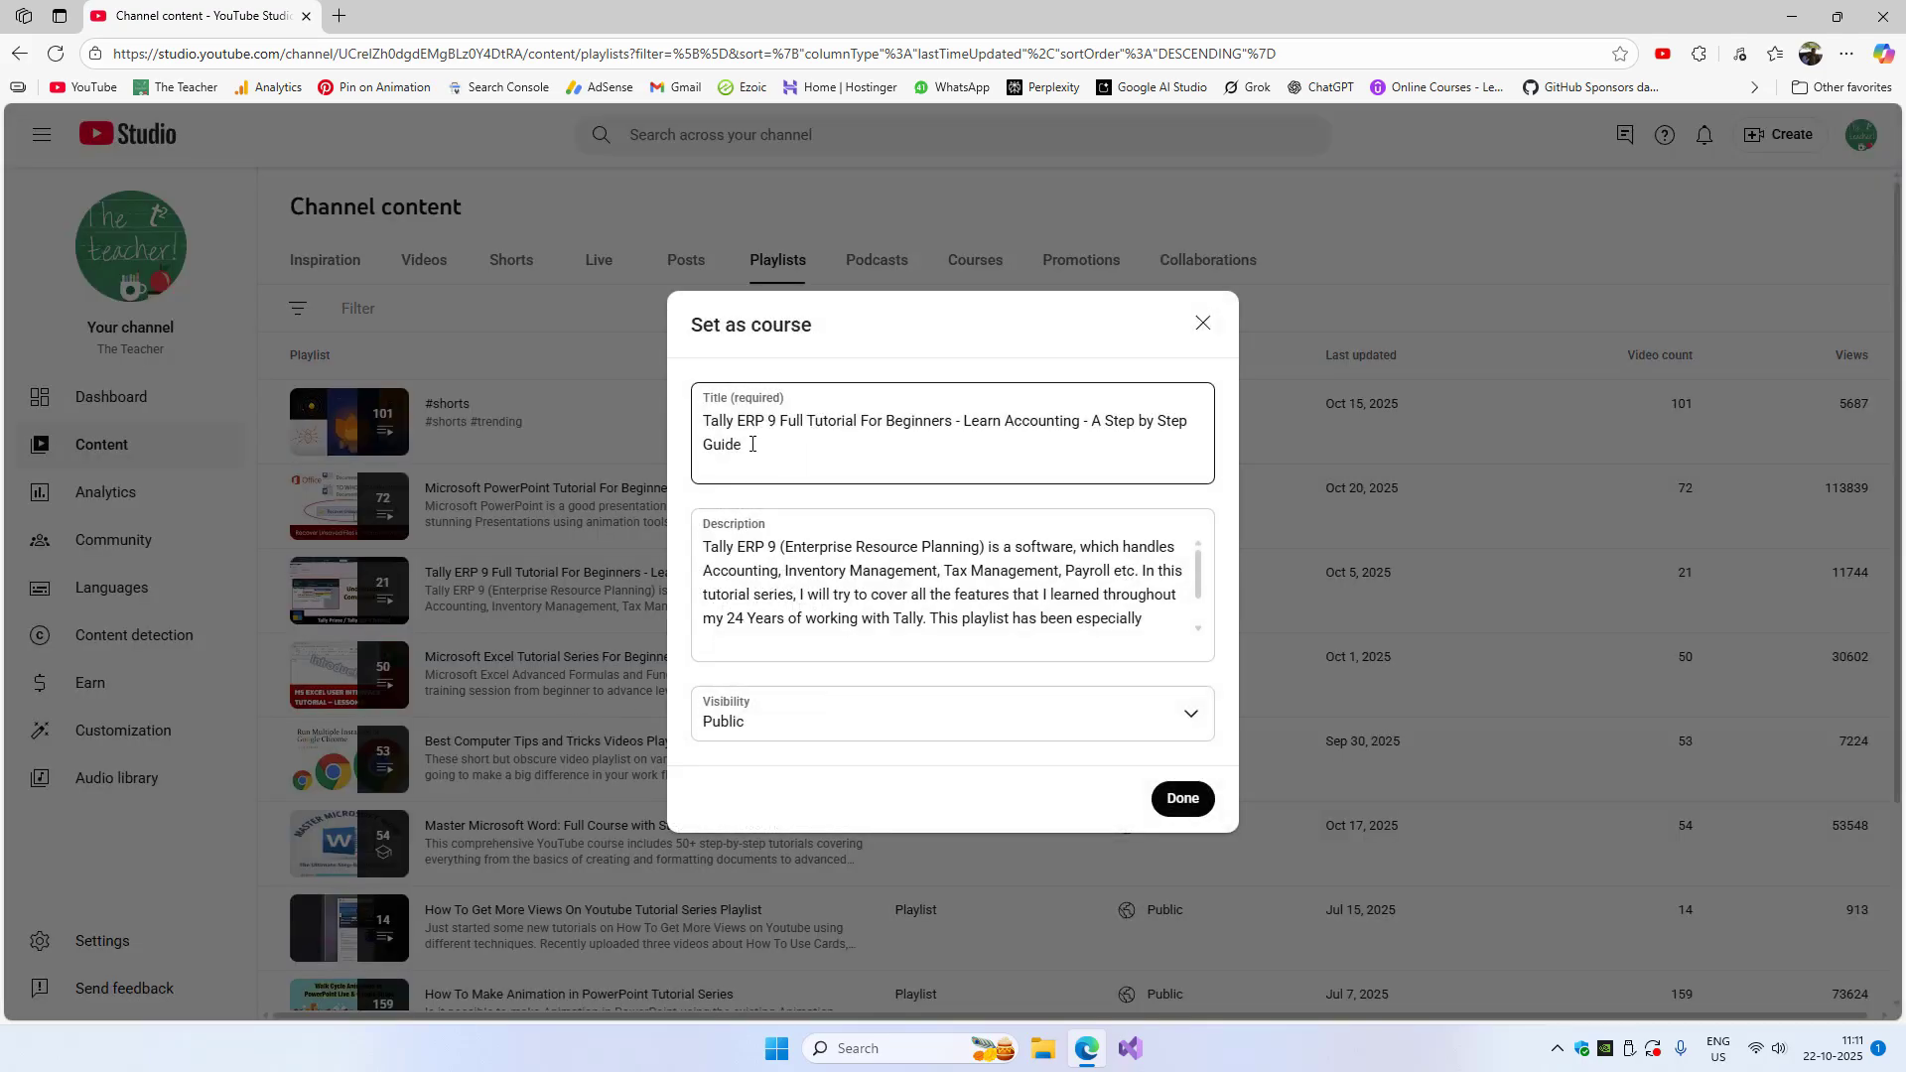
pyautogui.click(742, 634)
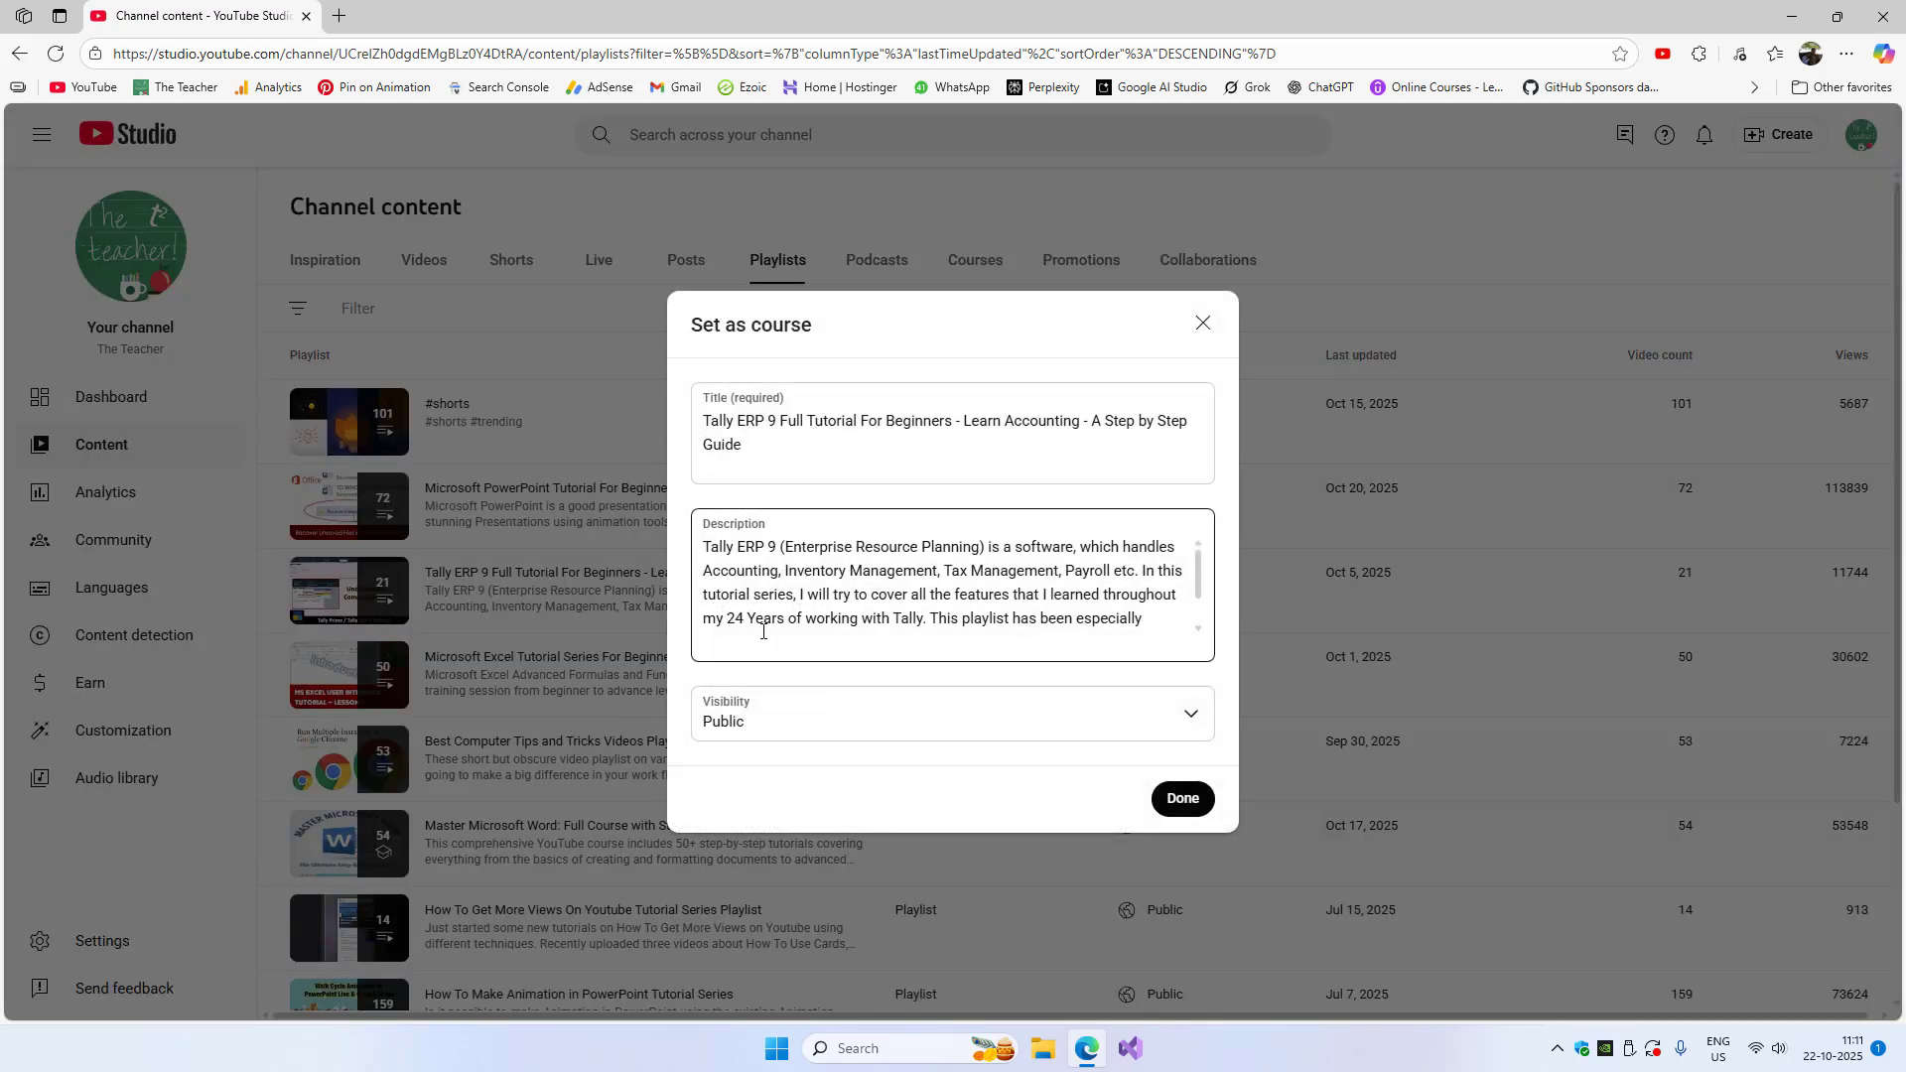
pyautogui.click(1183, 800)
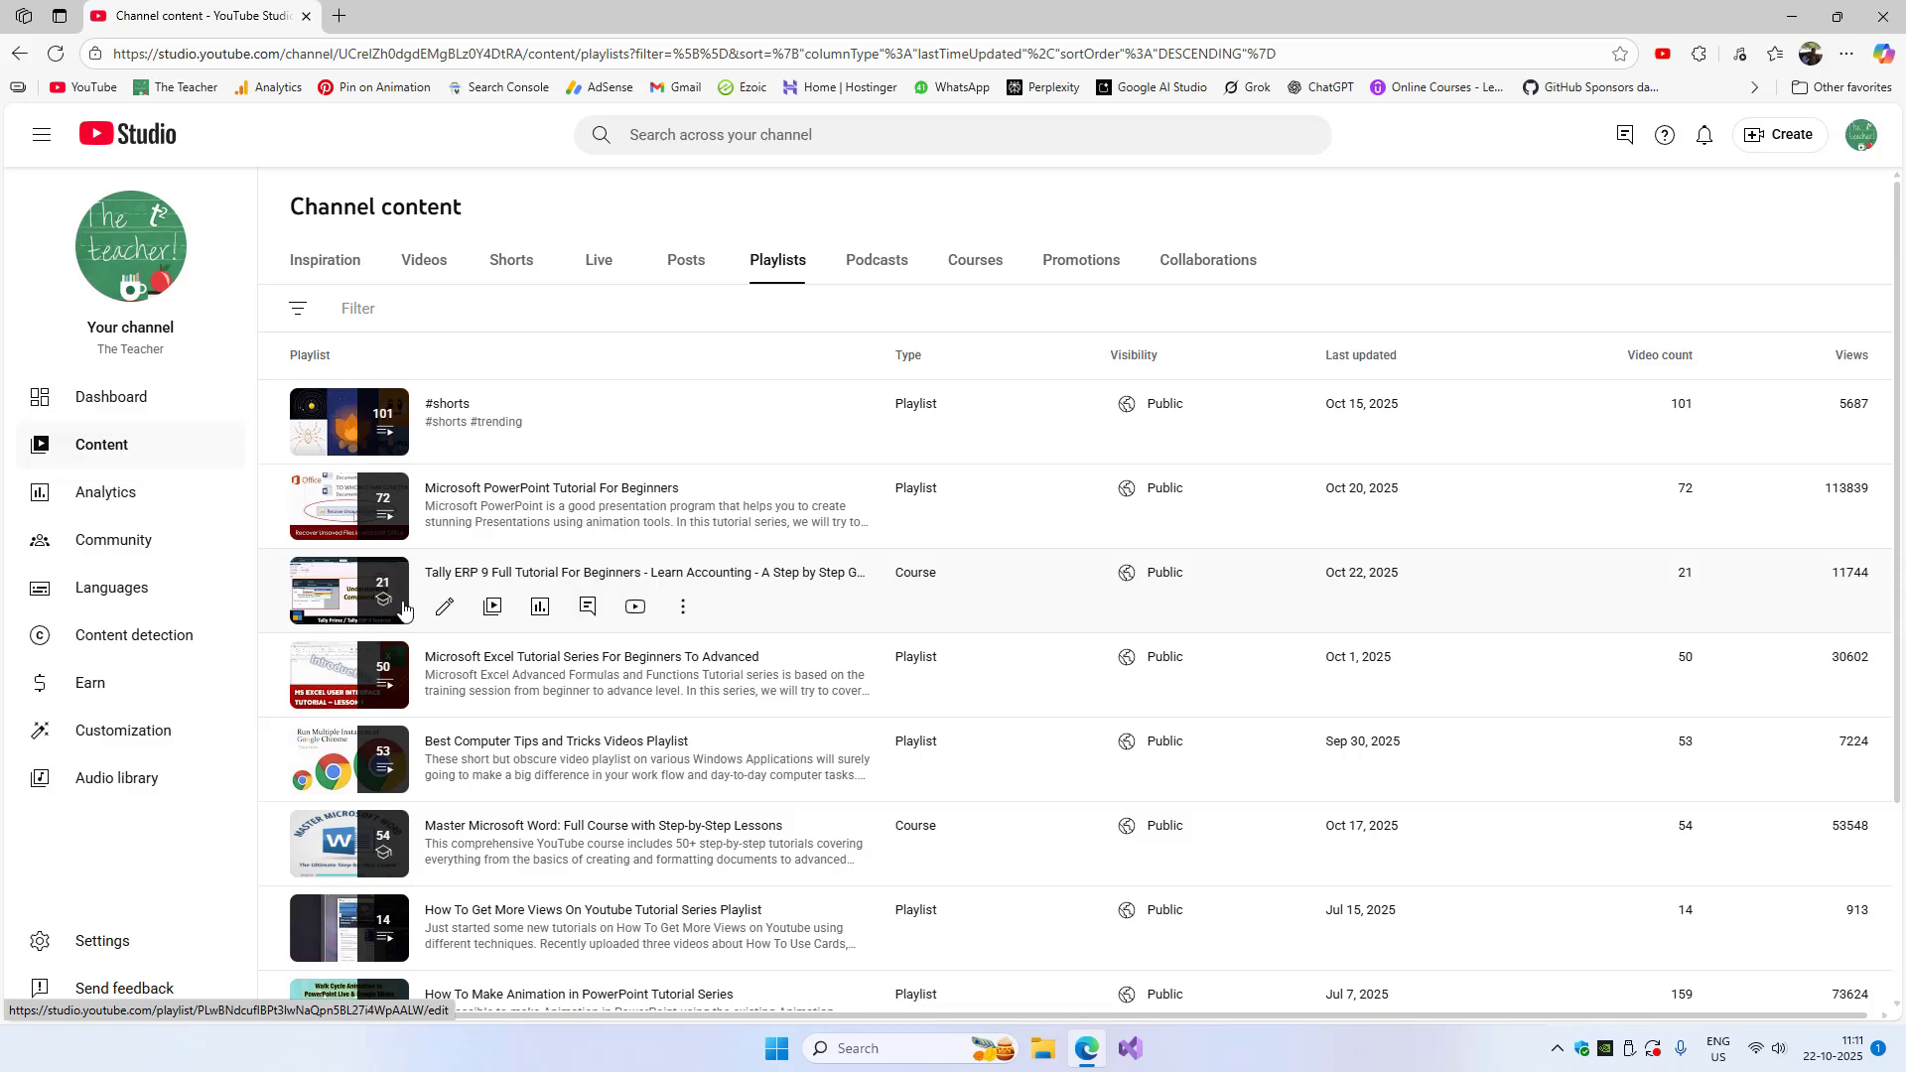
# View the new Tally ERP 9 course on YouTube in a new tab
pyautogui.click(685, 611)
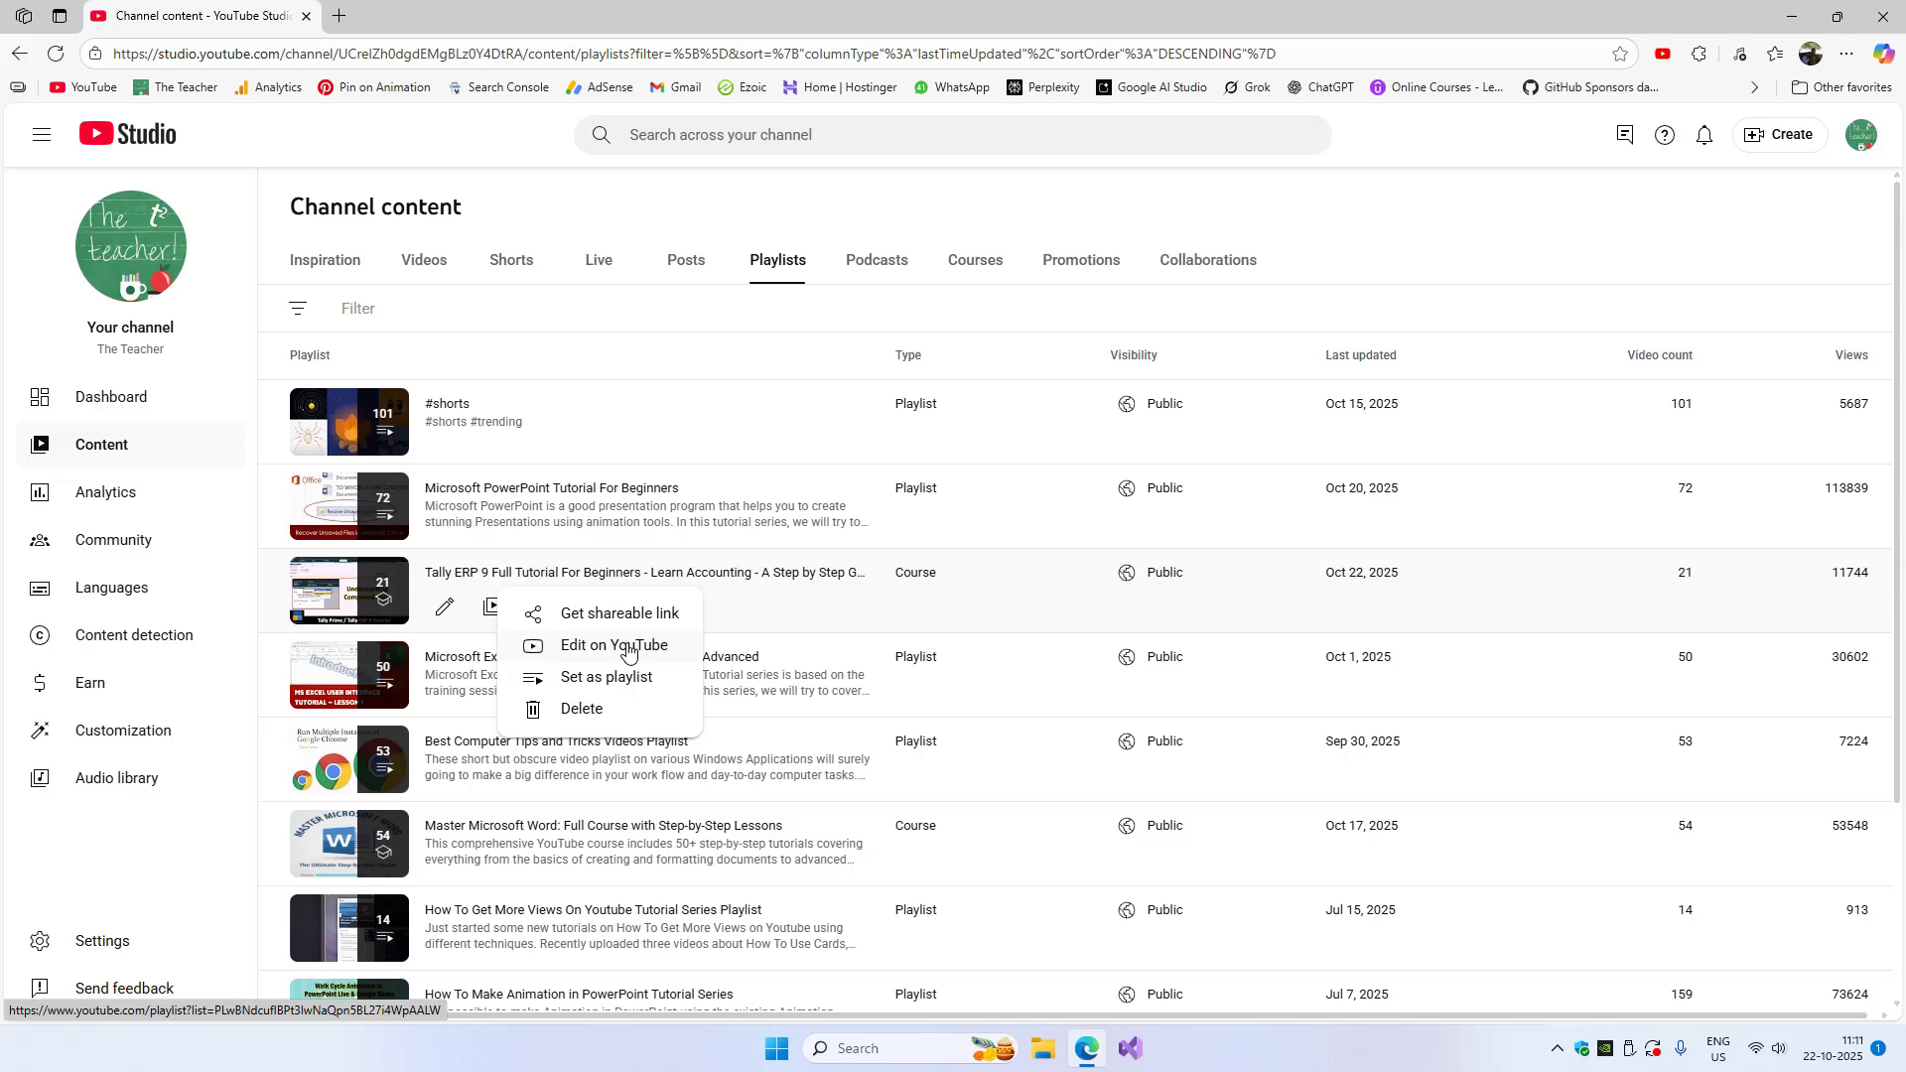
pyautogui.click(628, 647)
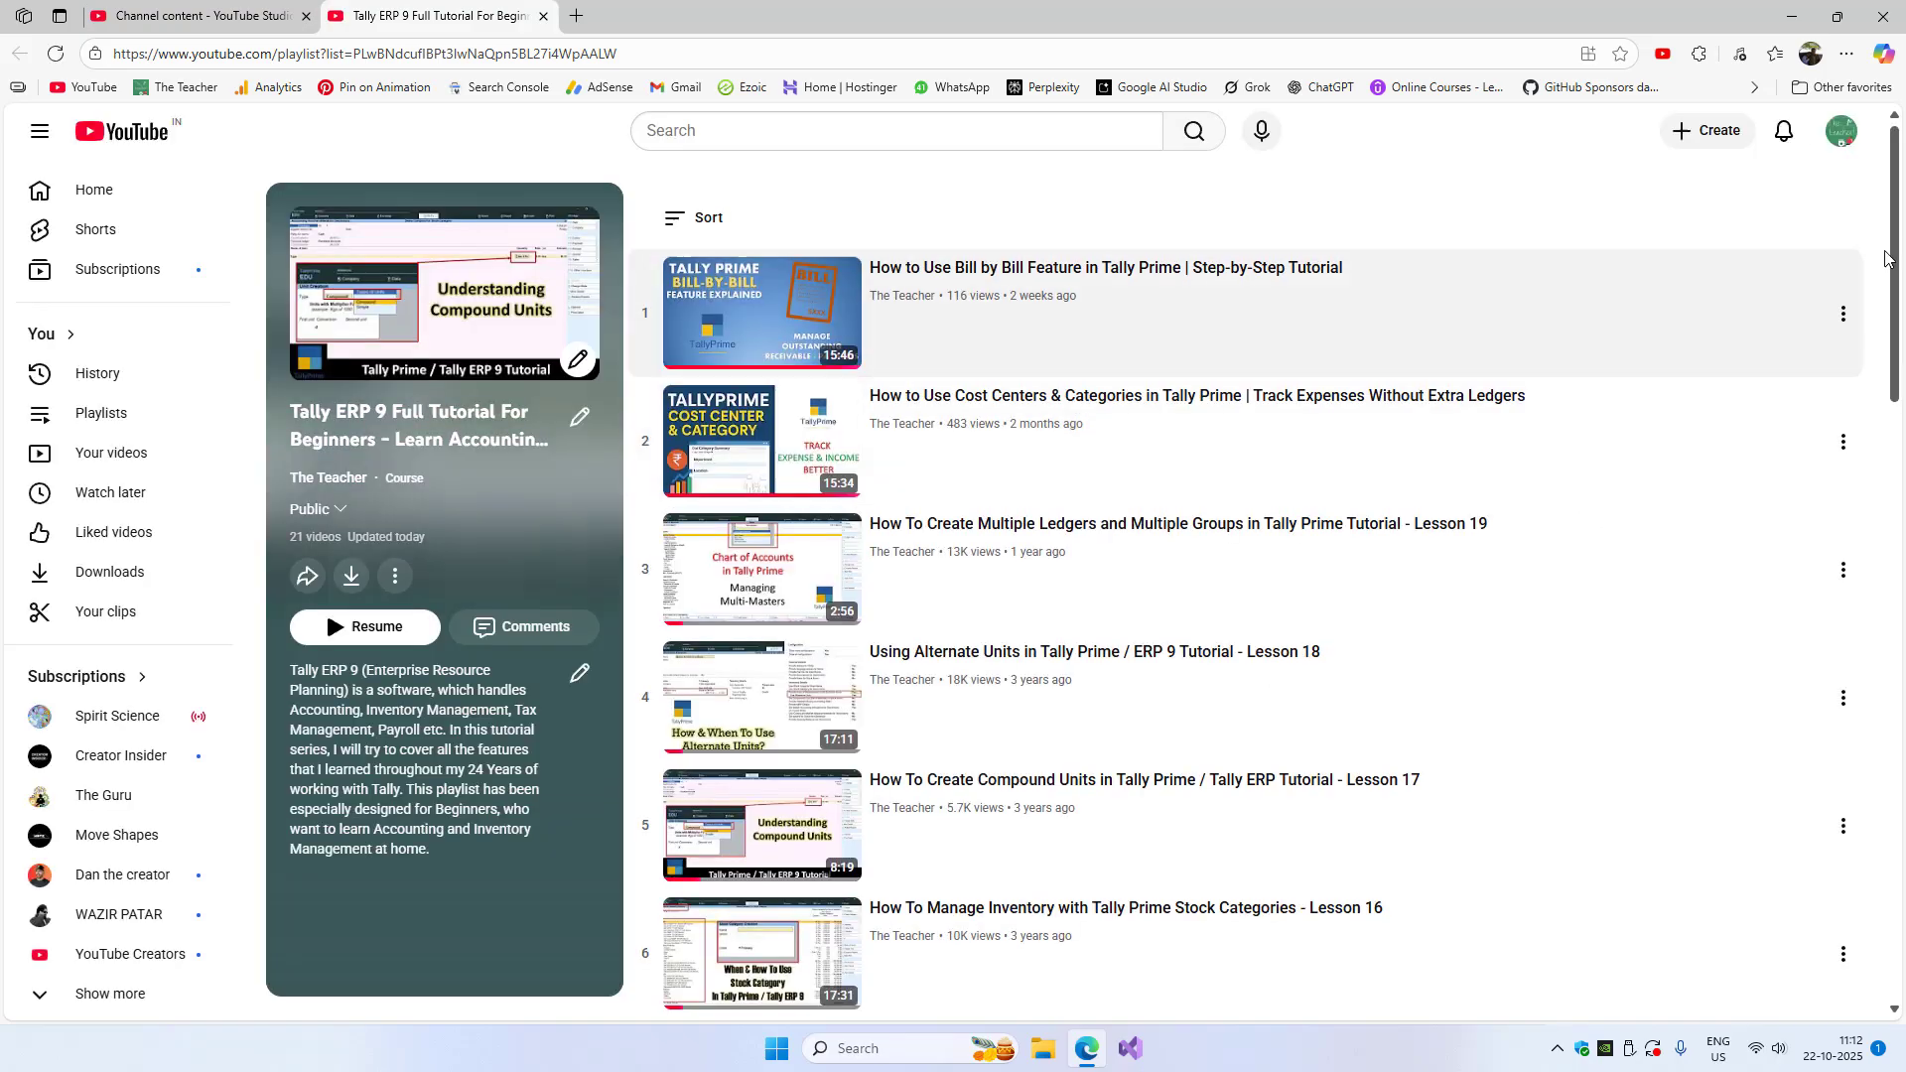
pyautogui.moveTo(1899, 211); pyautogui.dragTo(1893, 726)
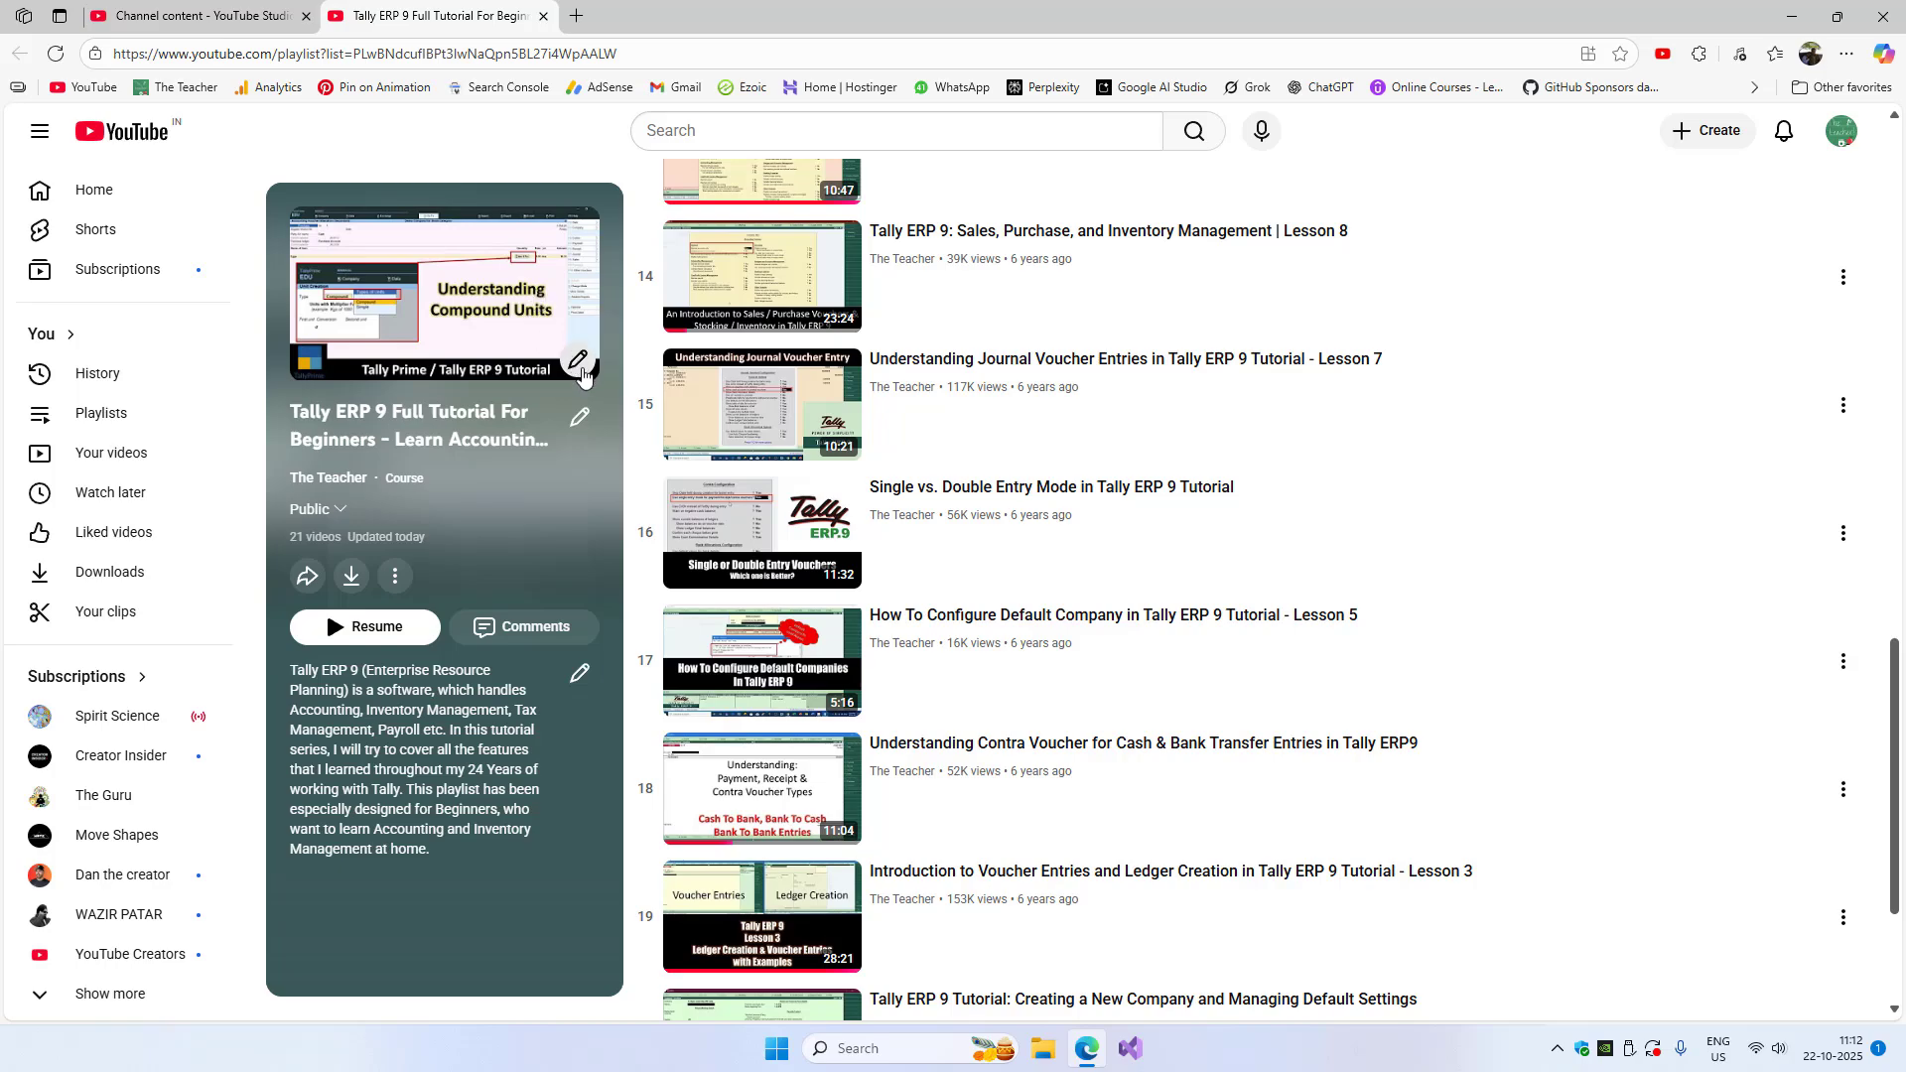
pyautogui.click(579, 364)
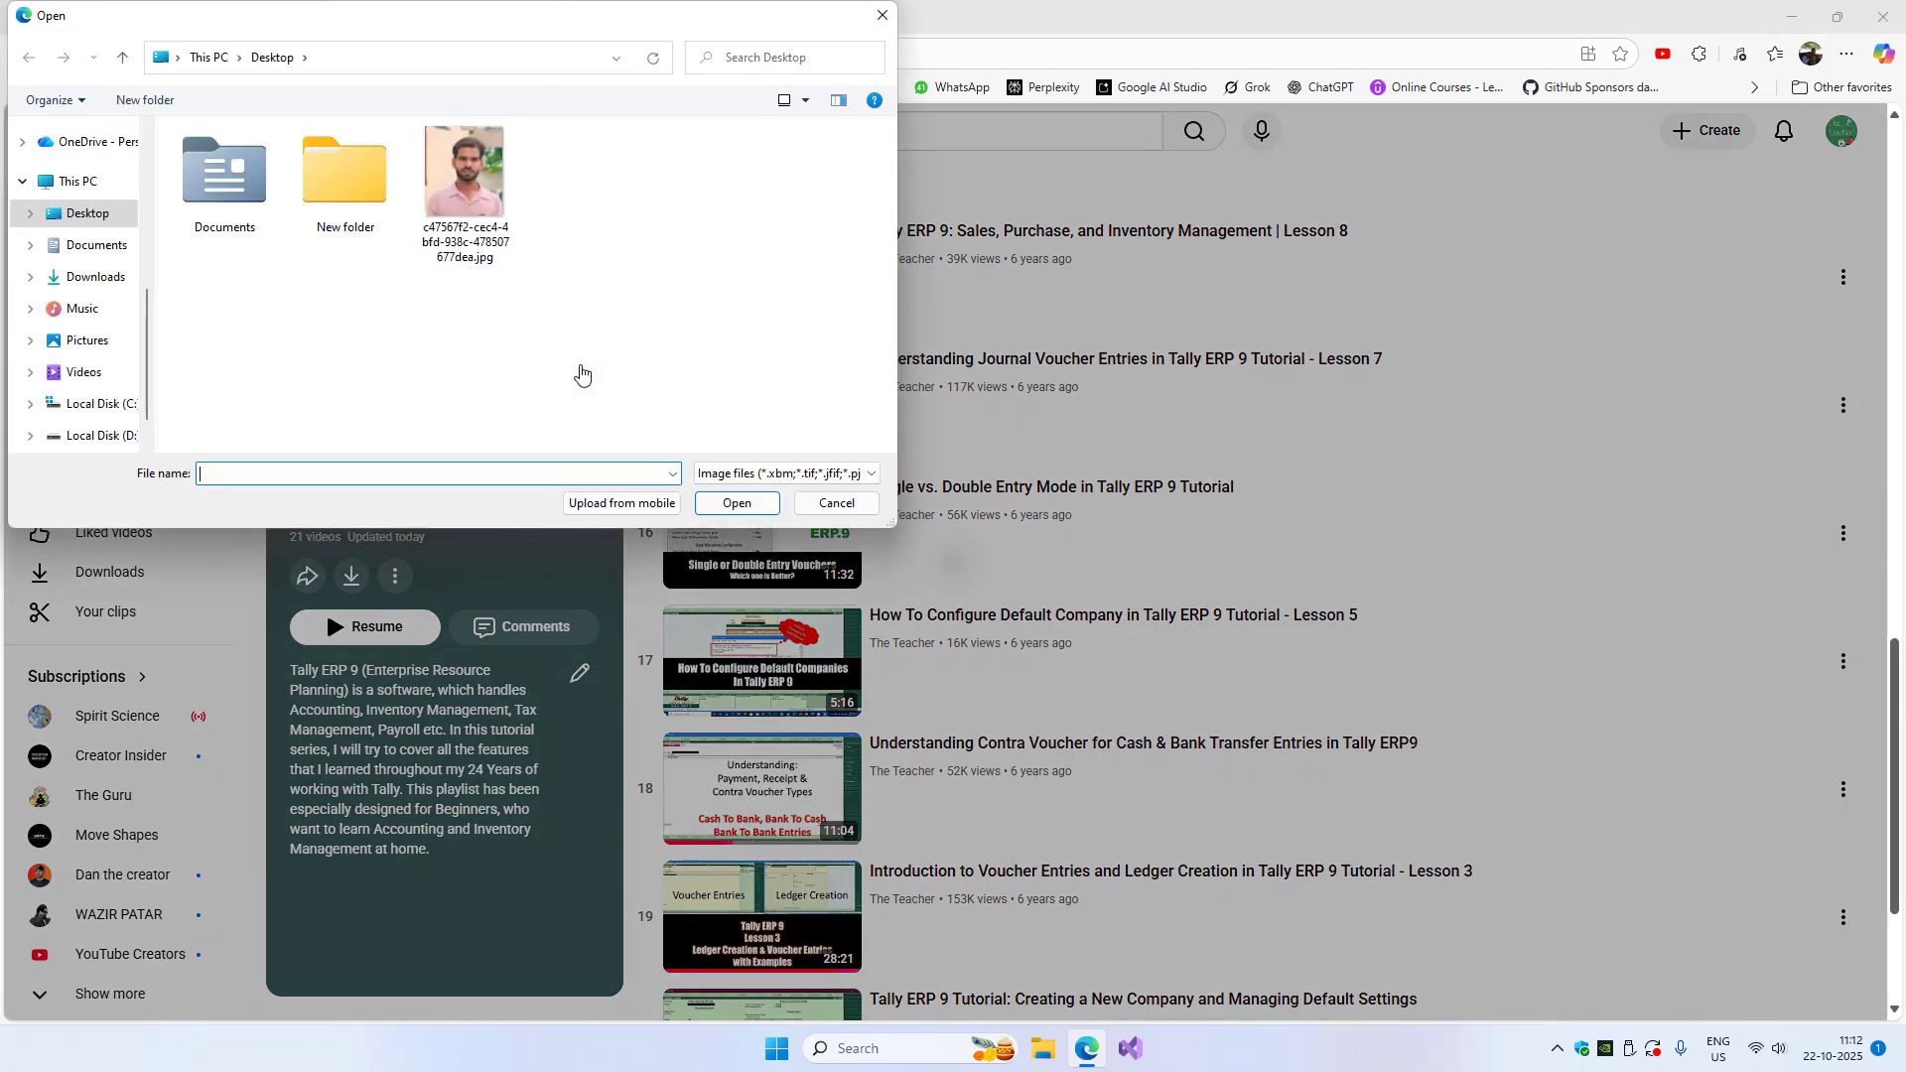
pyautogui.click(836, 503)
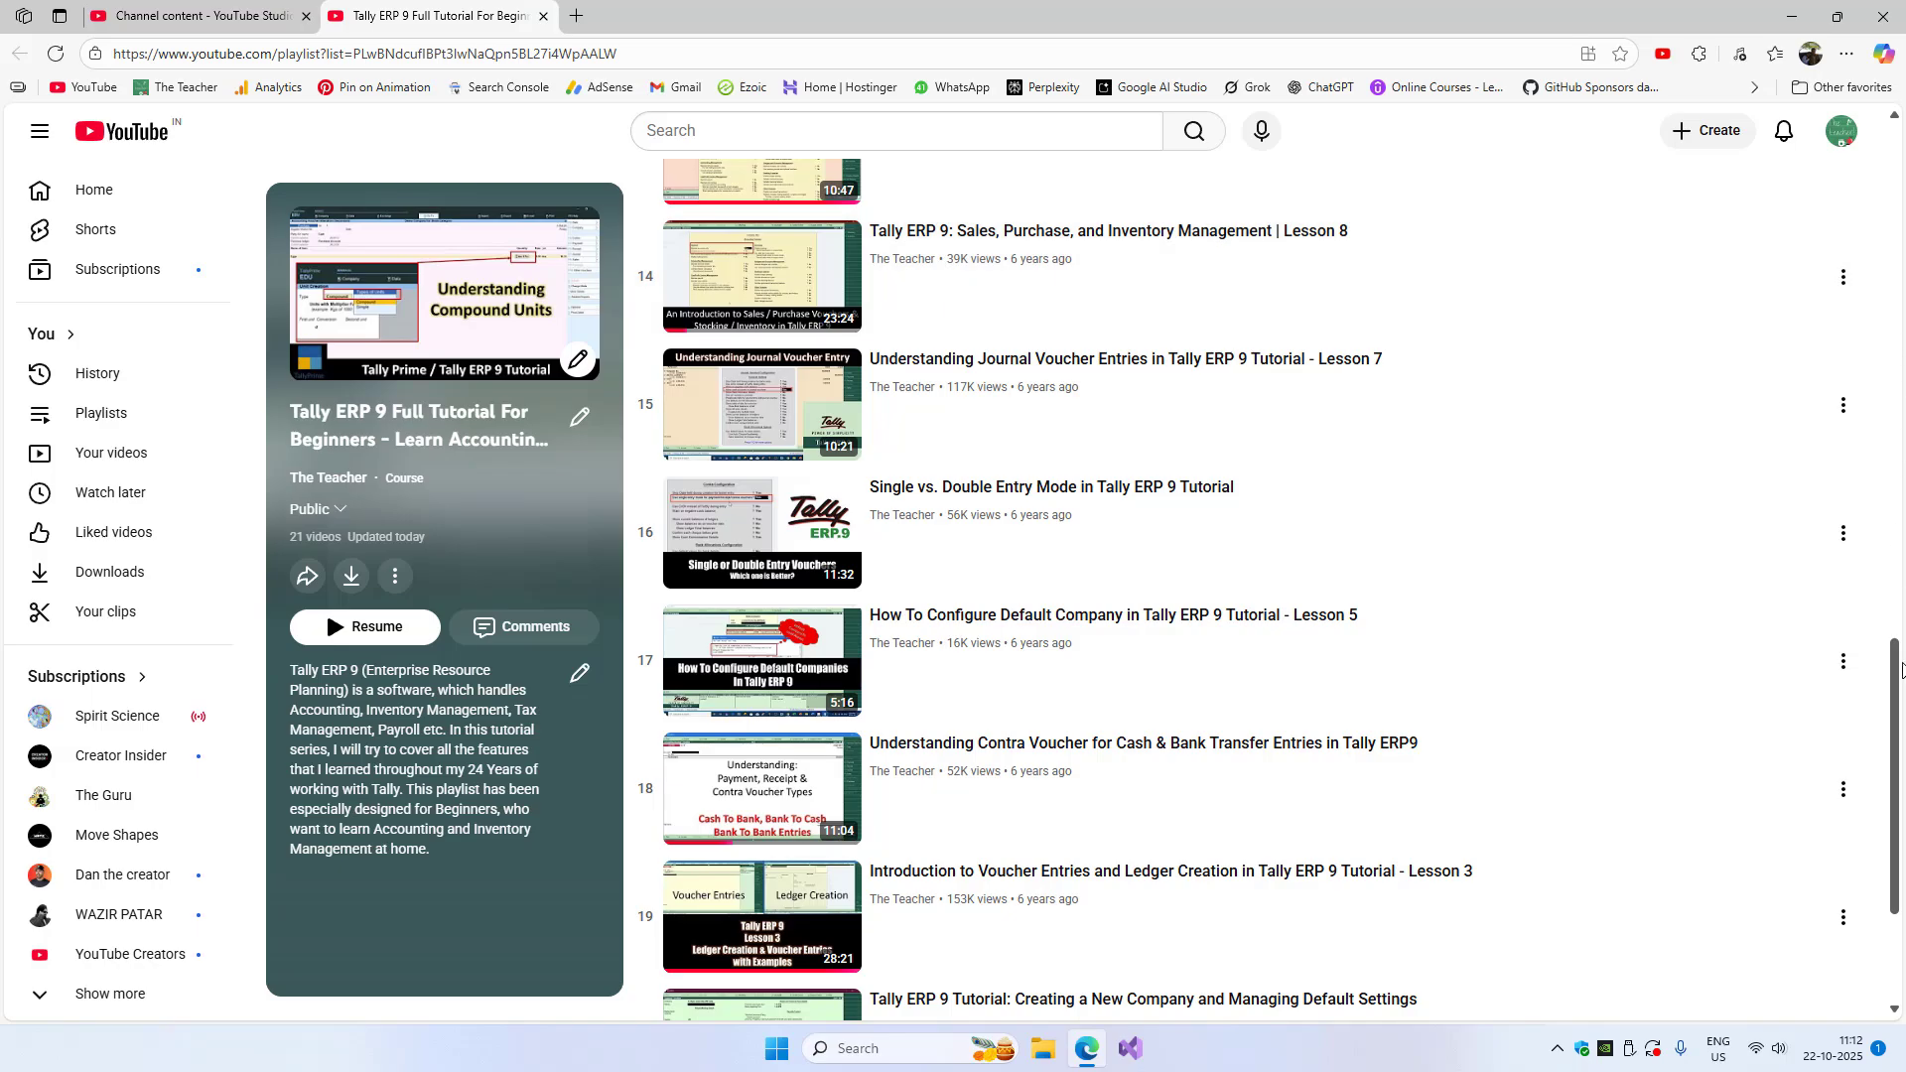
pyautogui.moveTo(1899, 705); pyautogui.dragTo(1899, 176)
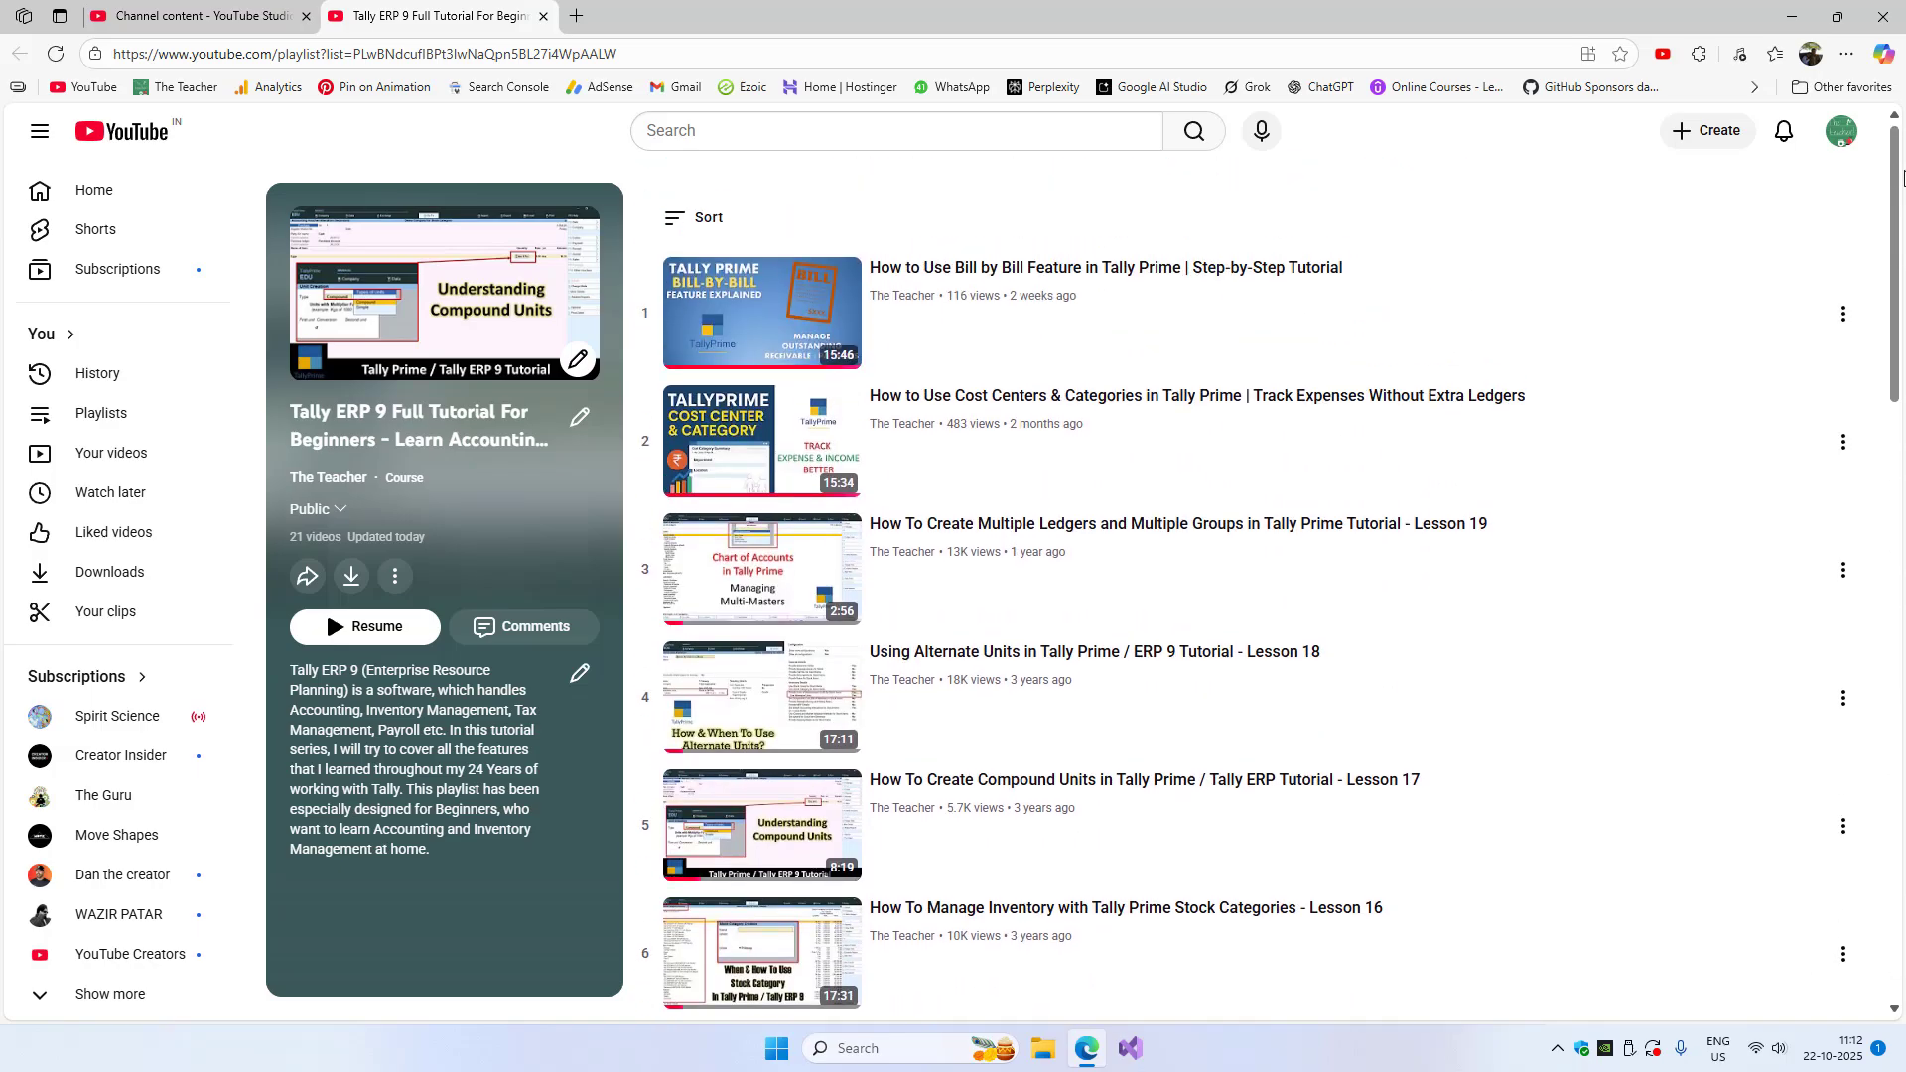
# Sort the course videos by Date added (oldest) so Lesson 1 comes first, then reopen Sort
pyautogui.scroll(-20, 1856, 725)
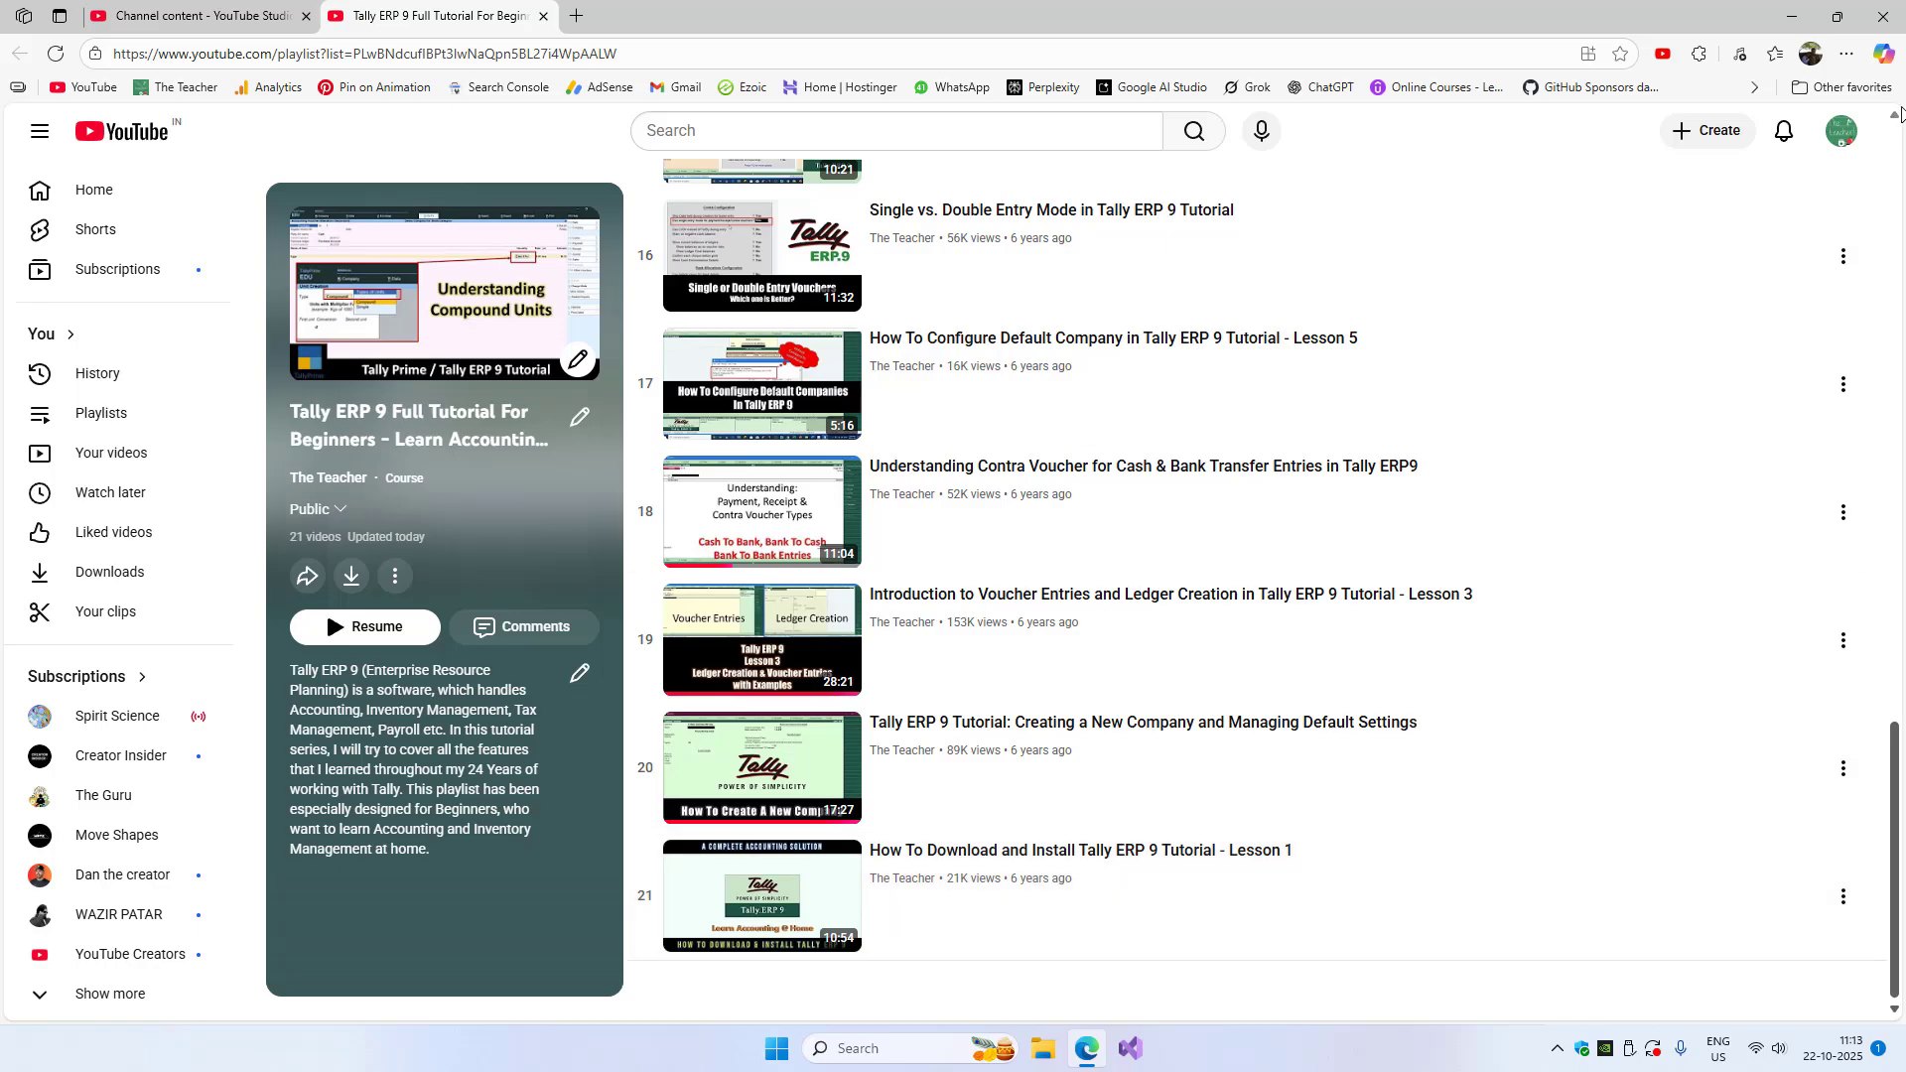
pyautogui.scroll(20, 711, 243)
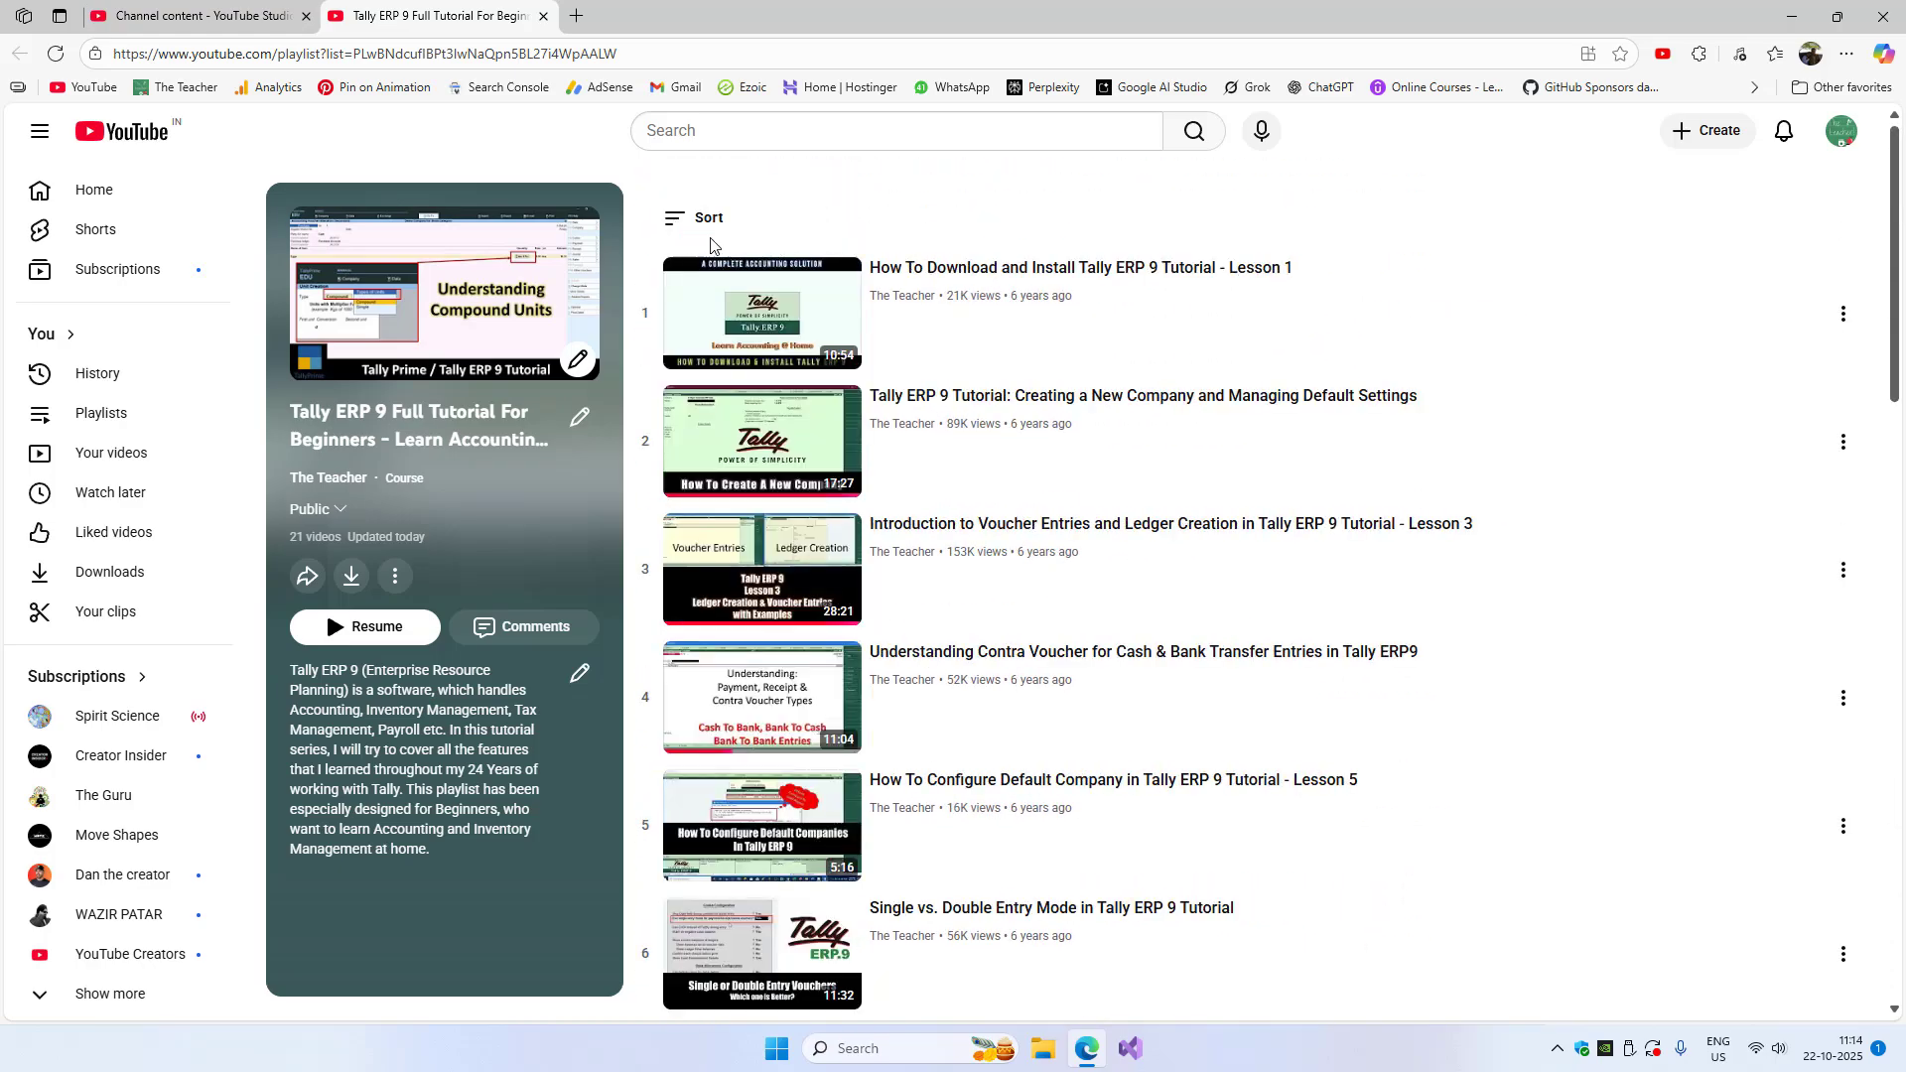
pyautogui.click(706, 222)
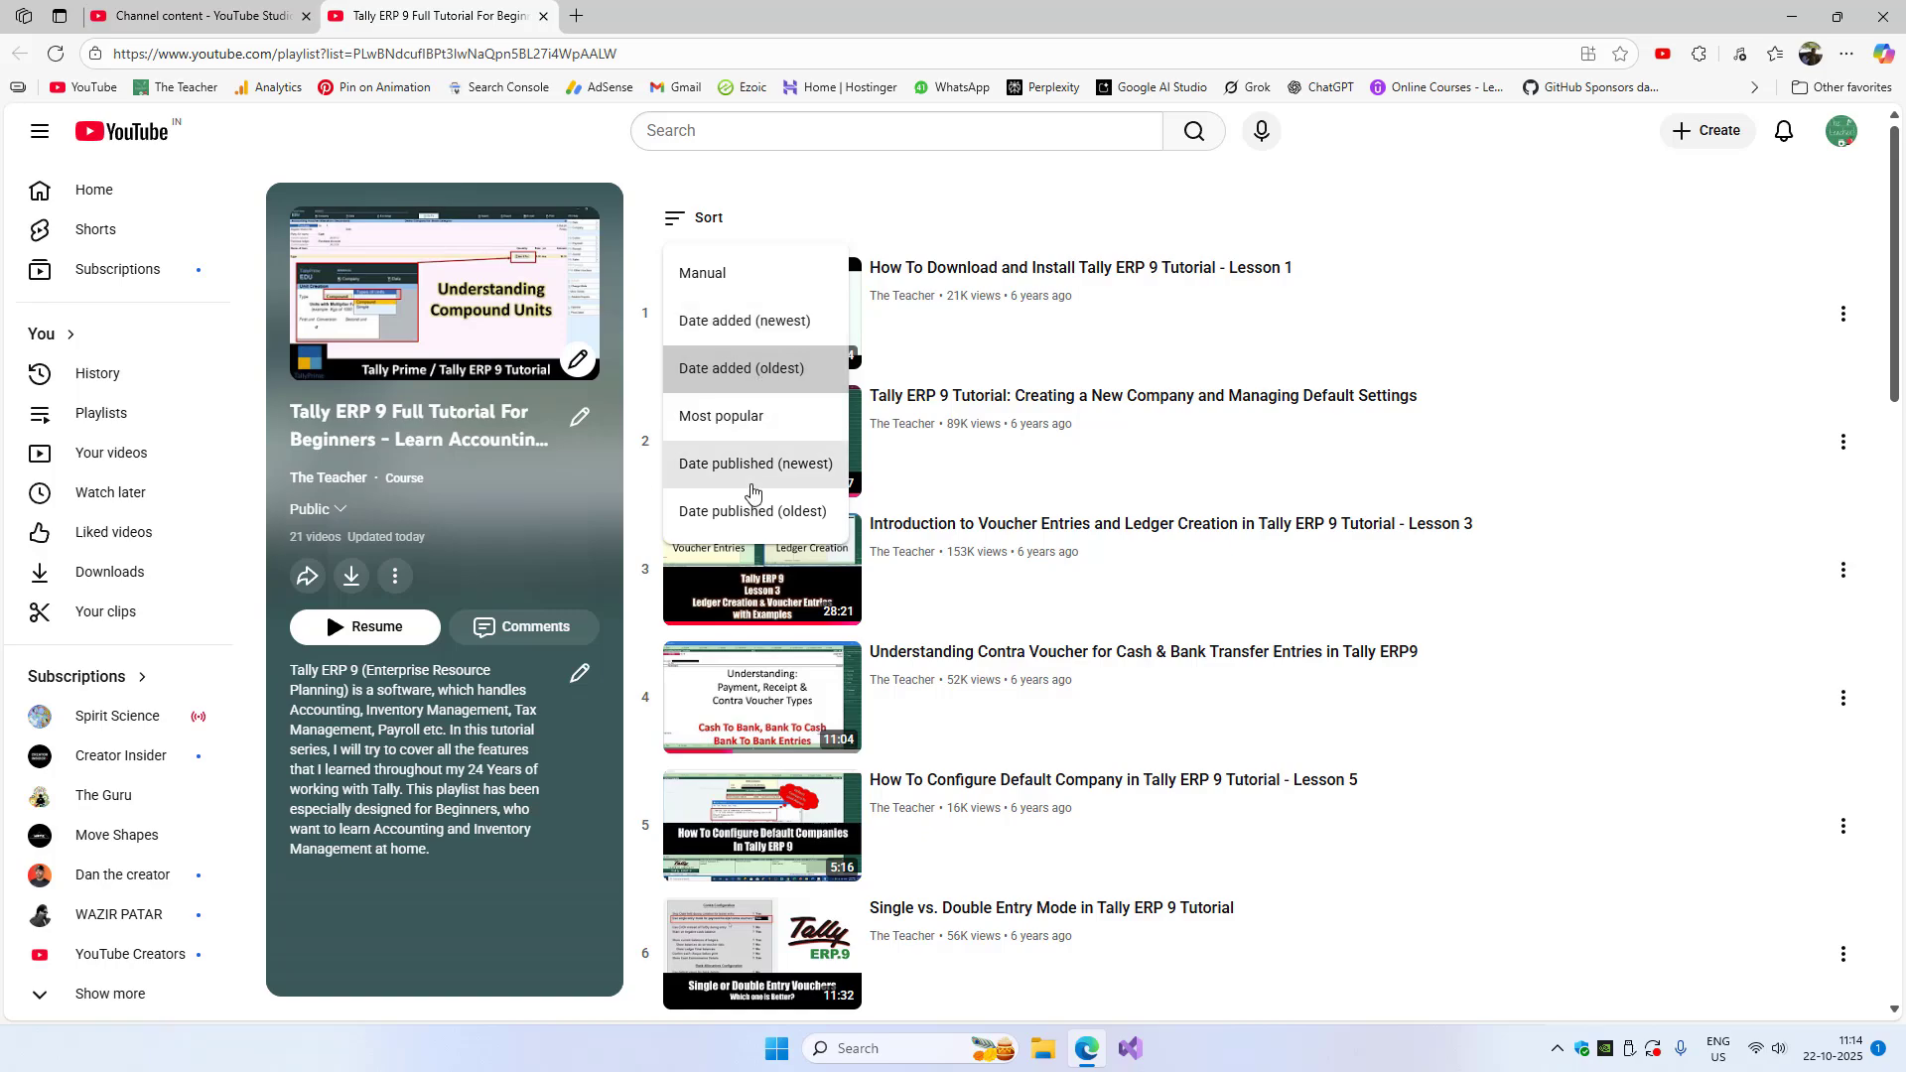
pyautogui.click(695, 217)
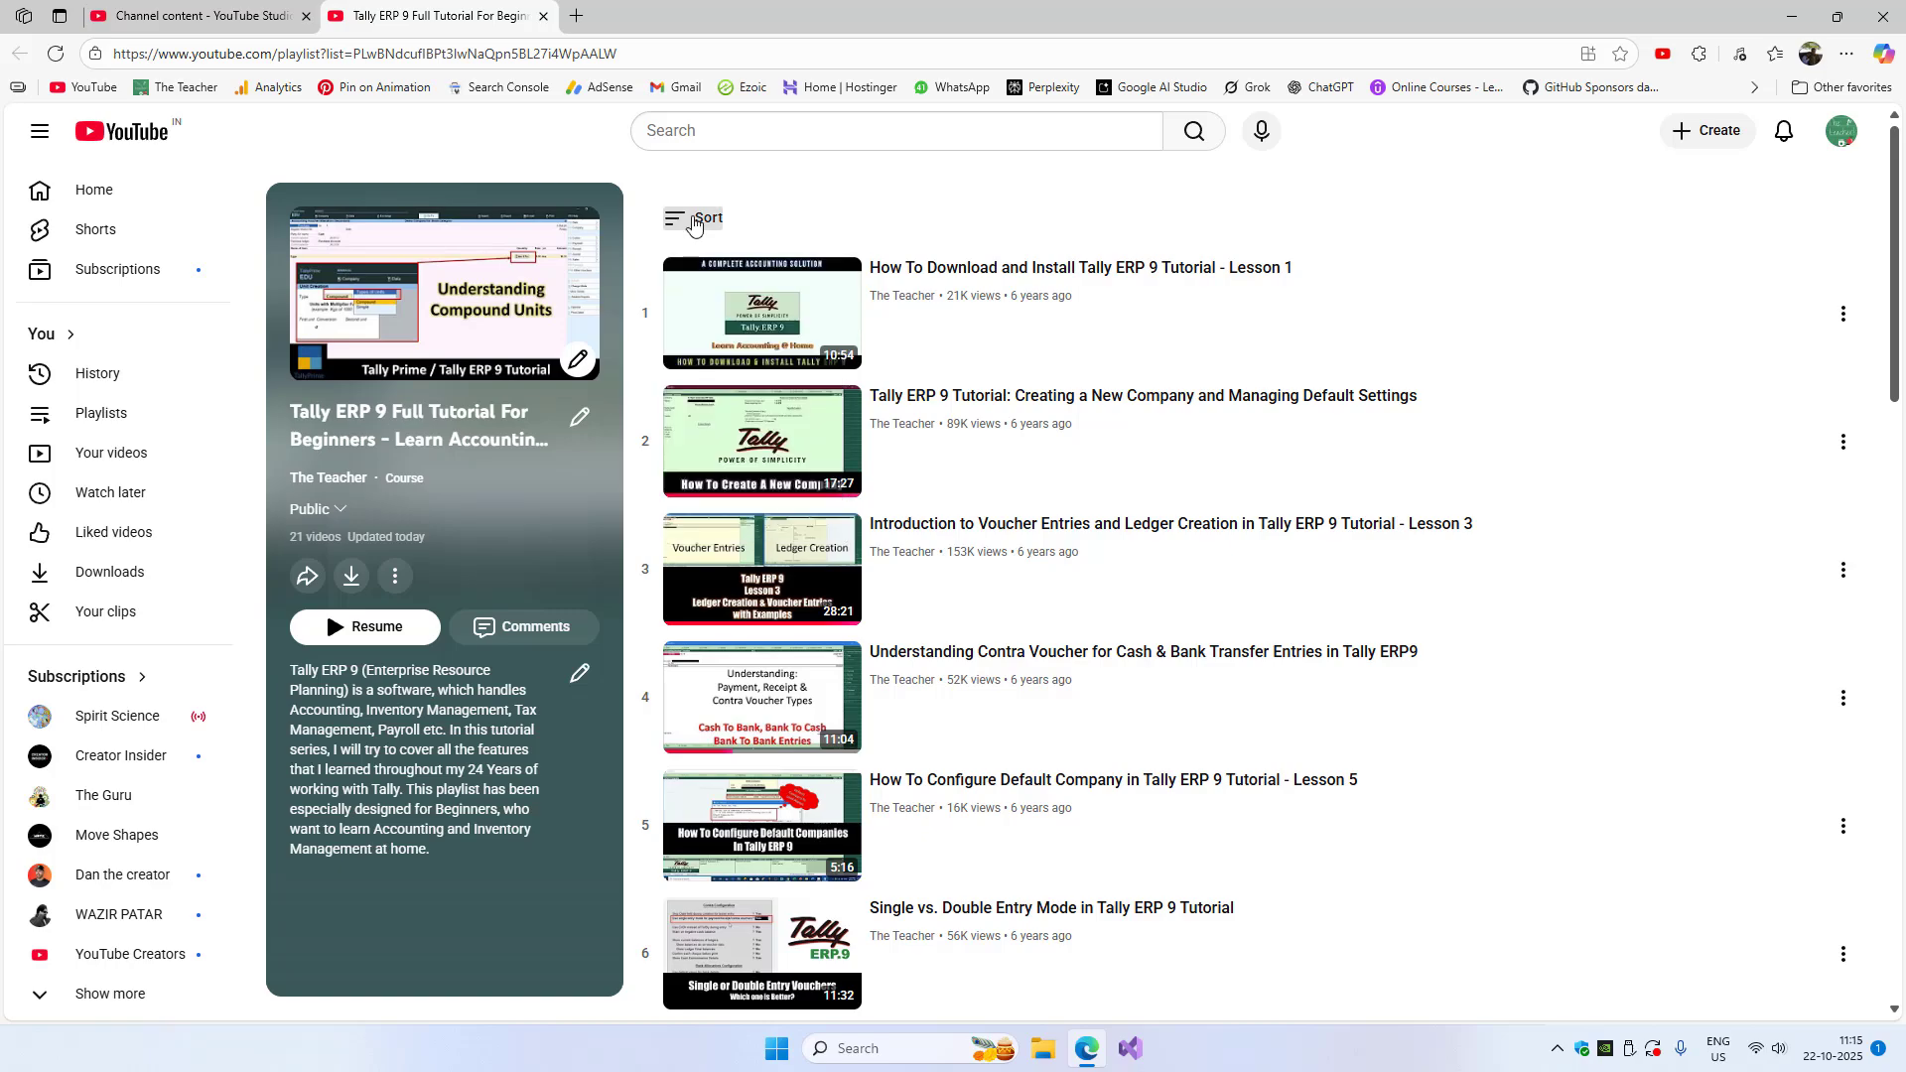
pyautogui.click(695, 218)
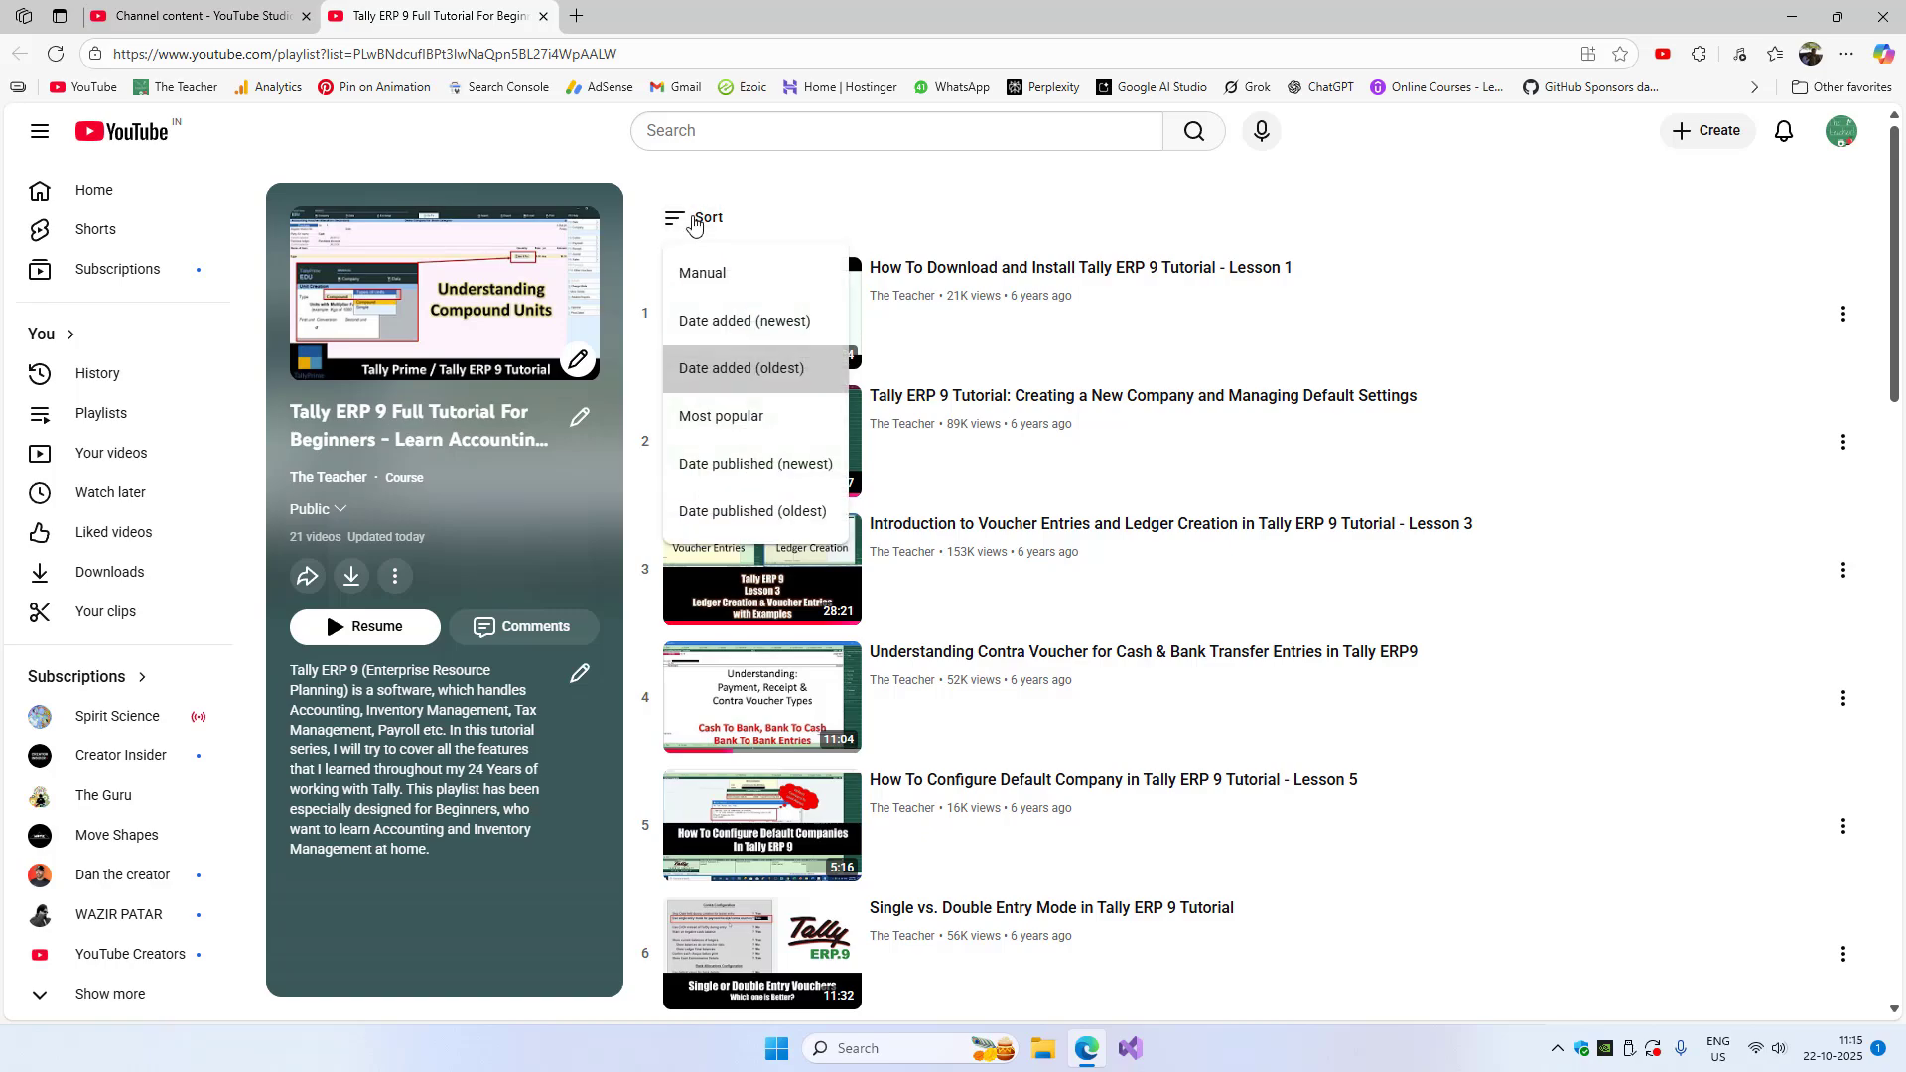
# Switch the course to Manual ordering and drag Lesson 1 down and back to the top
pyautogui.click(730, 288)
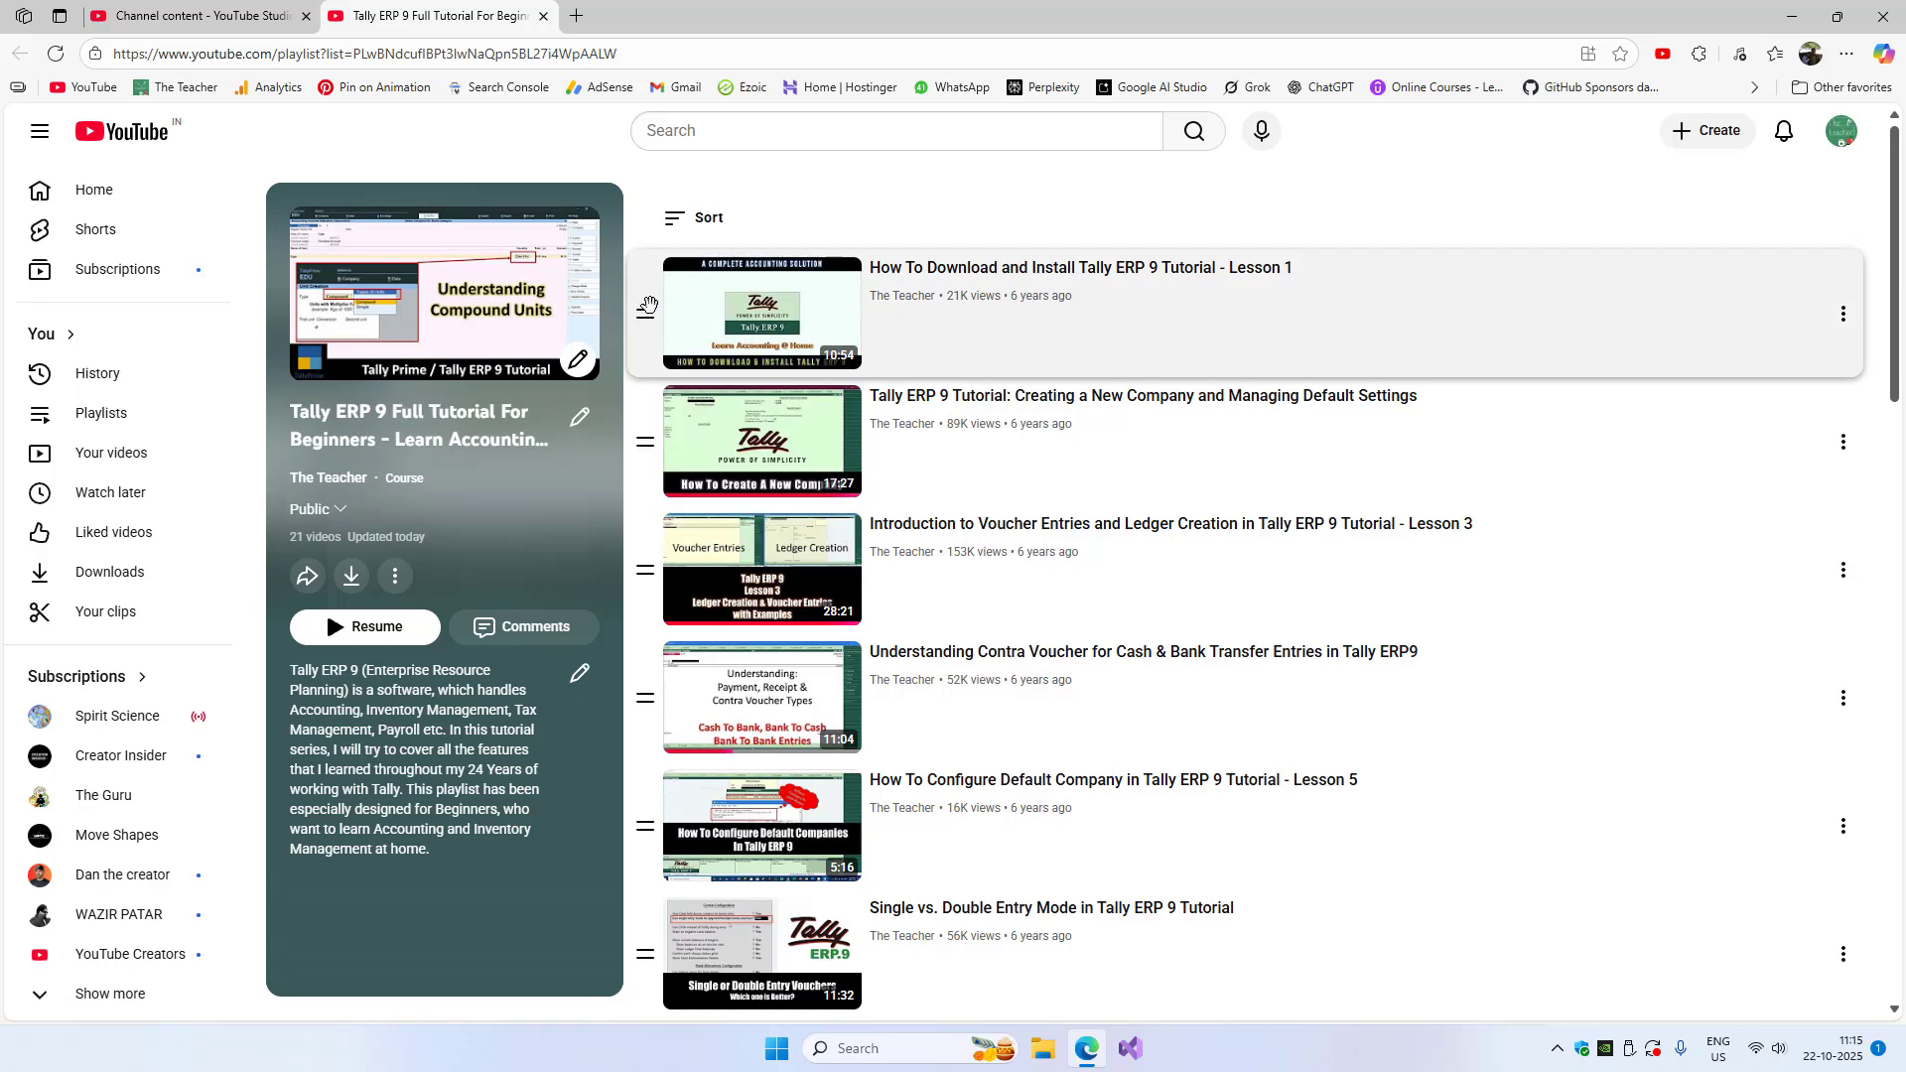
pyautogui.moveTo(652, 301); pyautogui.dragTo(647, 536)
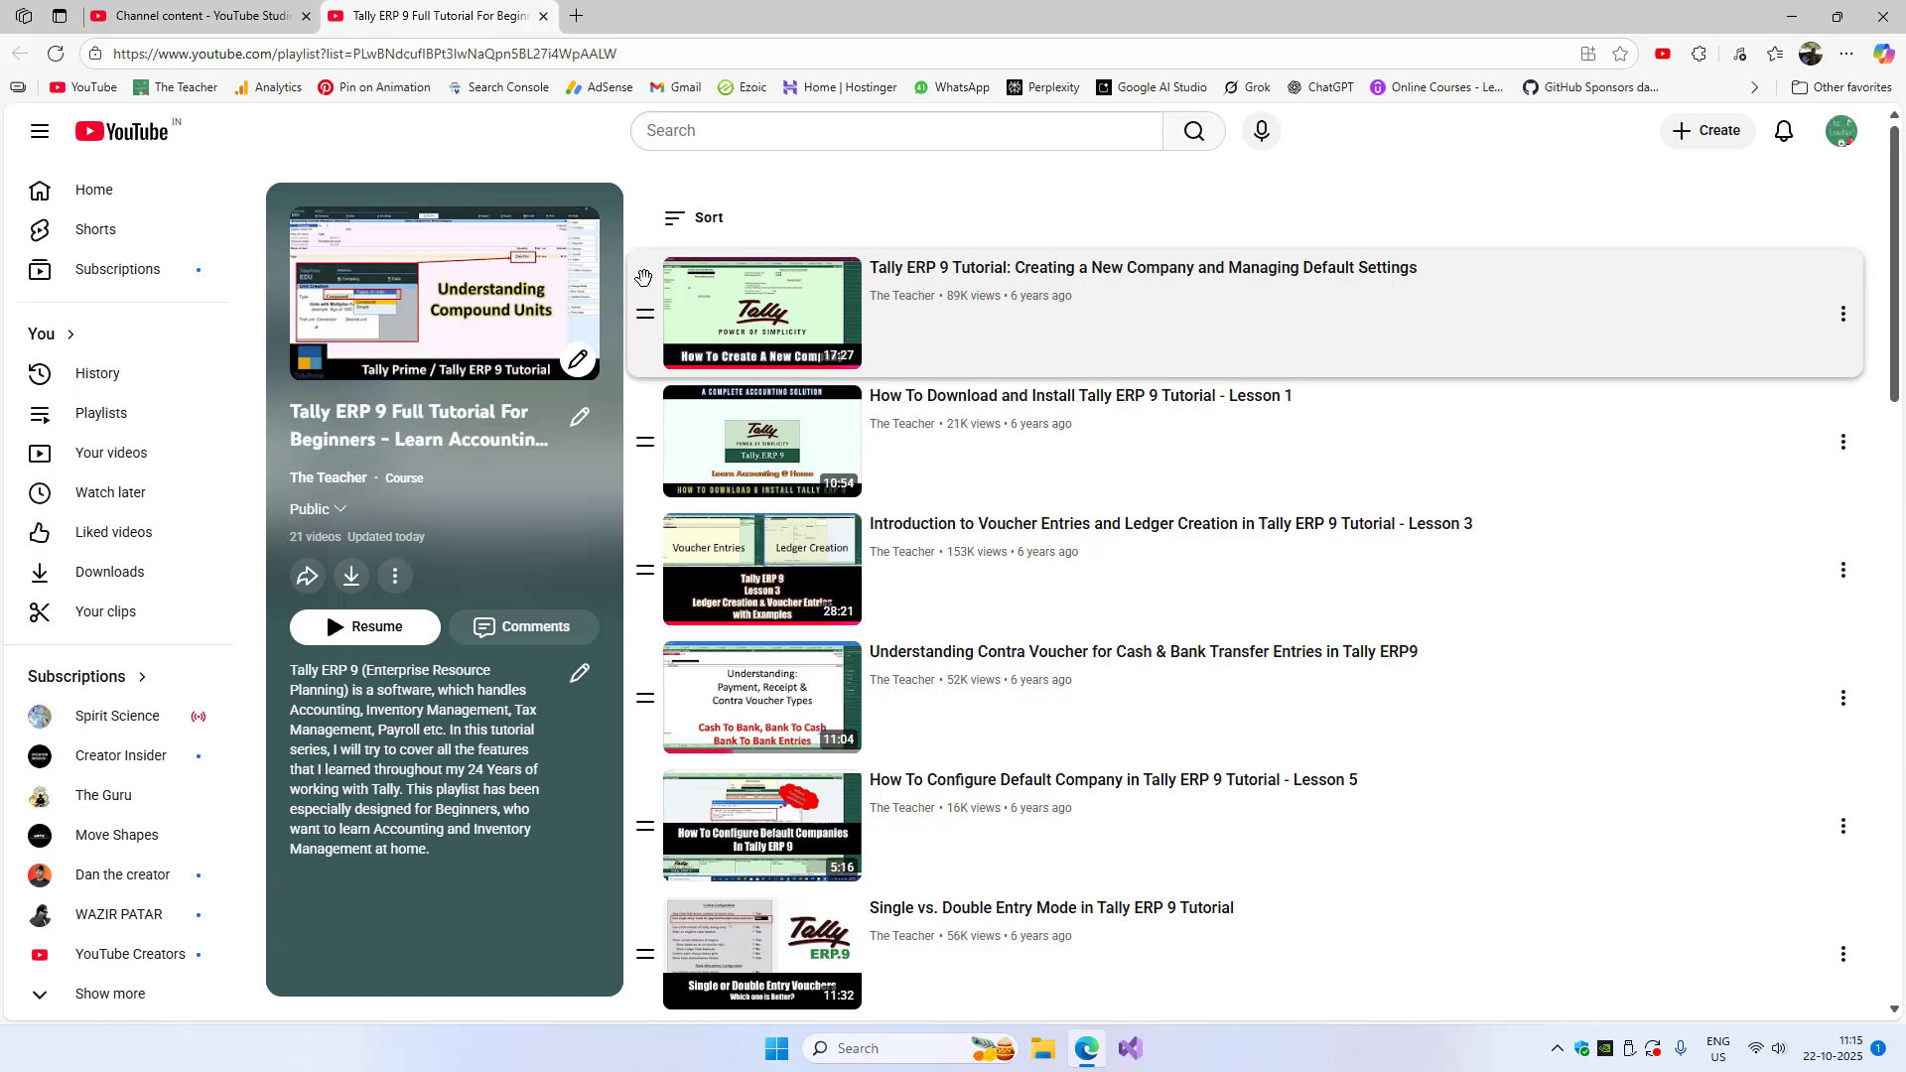
pyautogui.moveTo(643, 278); pyautogui.dragTo(643, 407)
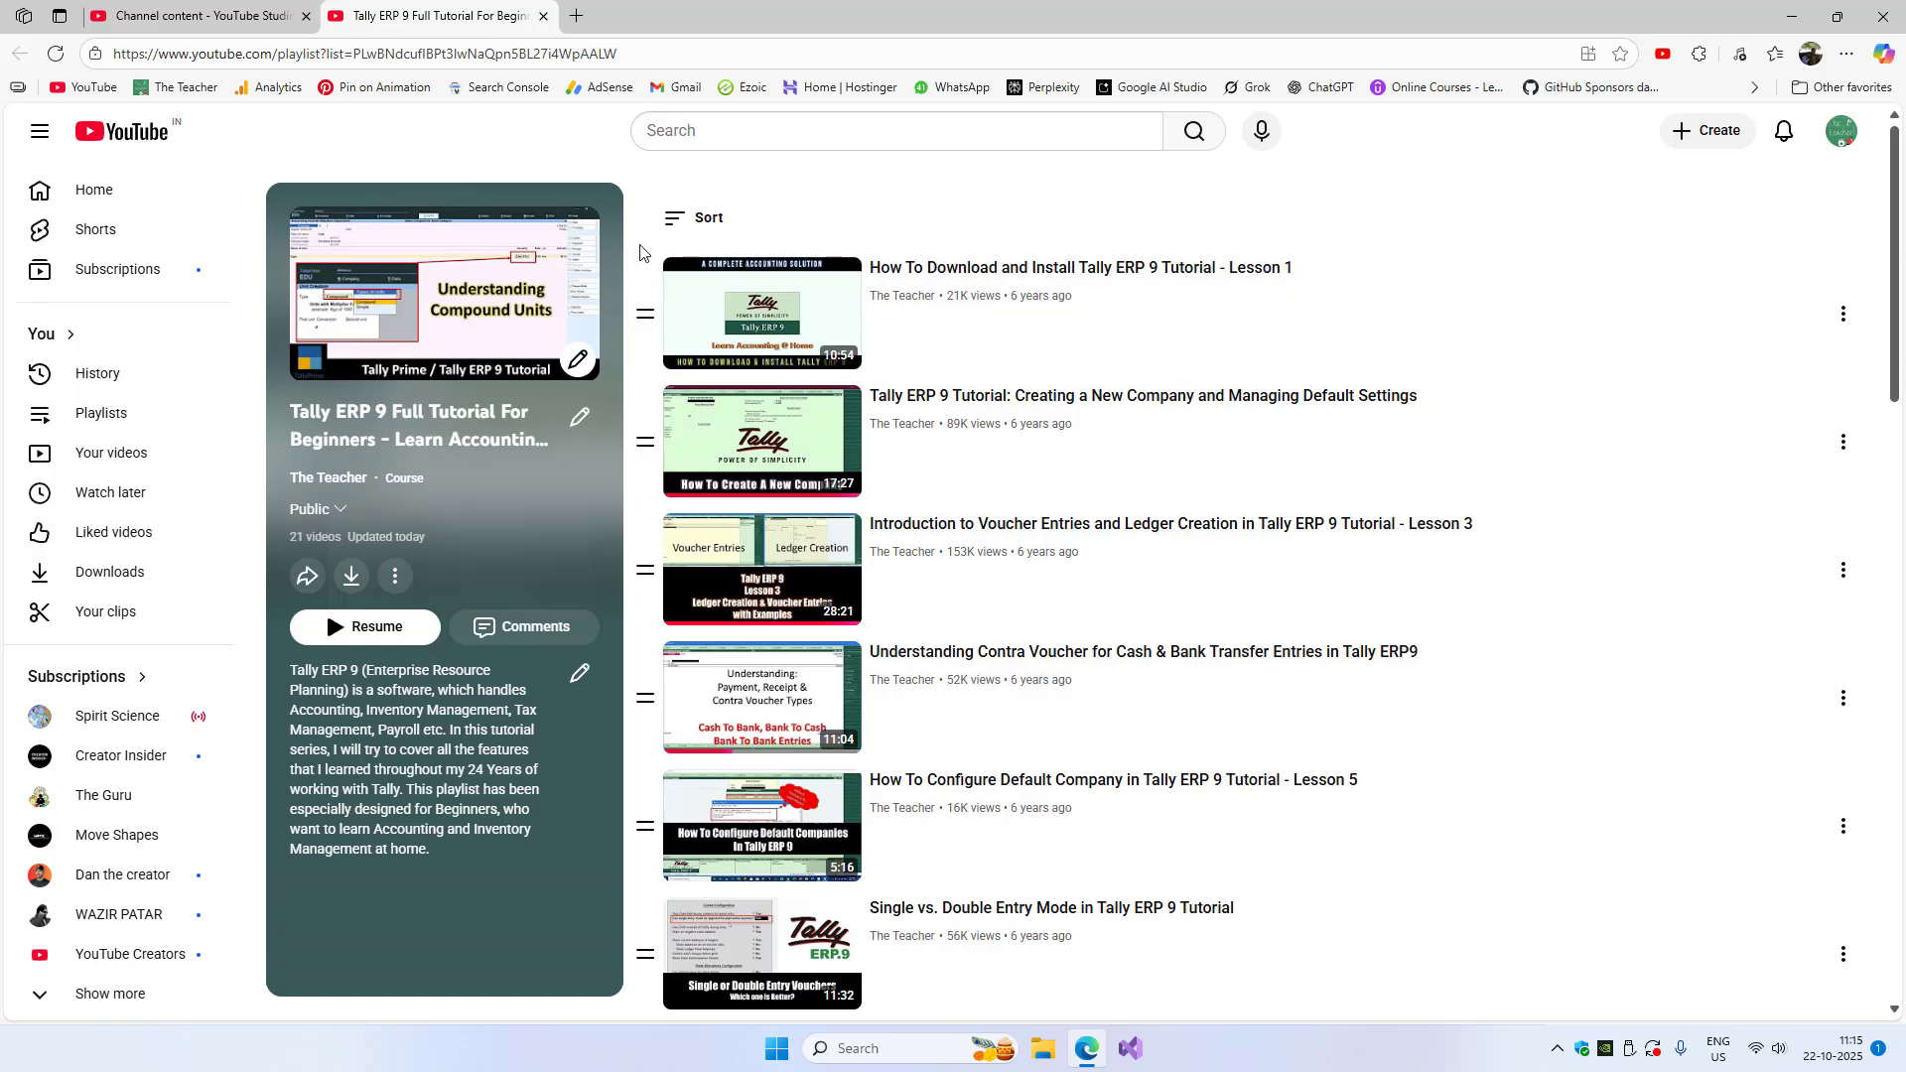
pyautogui.moveTo(635, 250); pyautogui.dragTo(1418, 892)
# Copy the course video list and load Google AI Studio in a new tab
pyautogui.scroll(-20, 1319, 497)
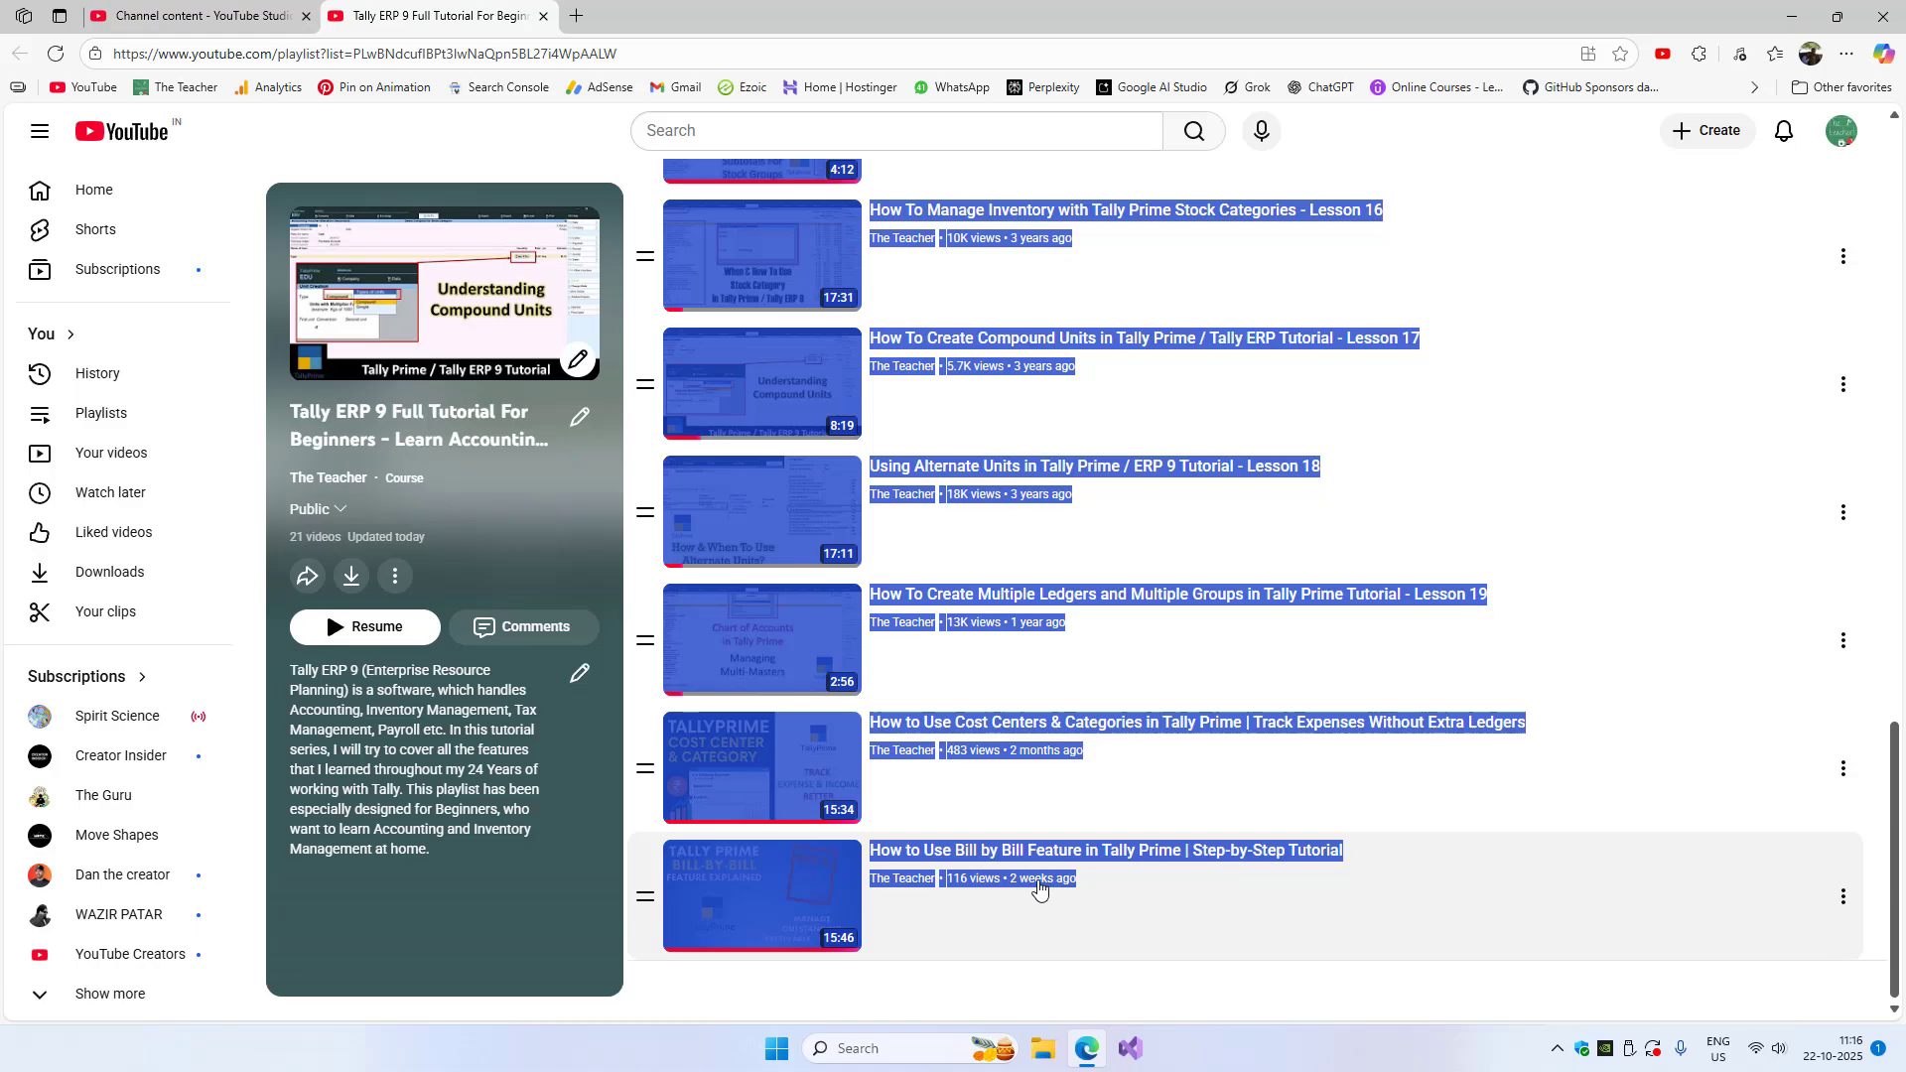
pyautogui.scroll(14, 1085, 893)
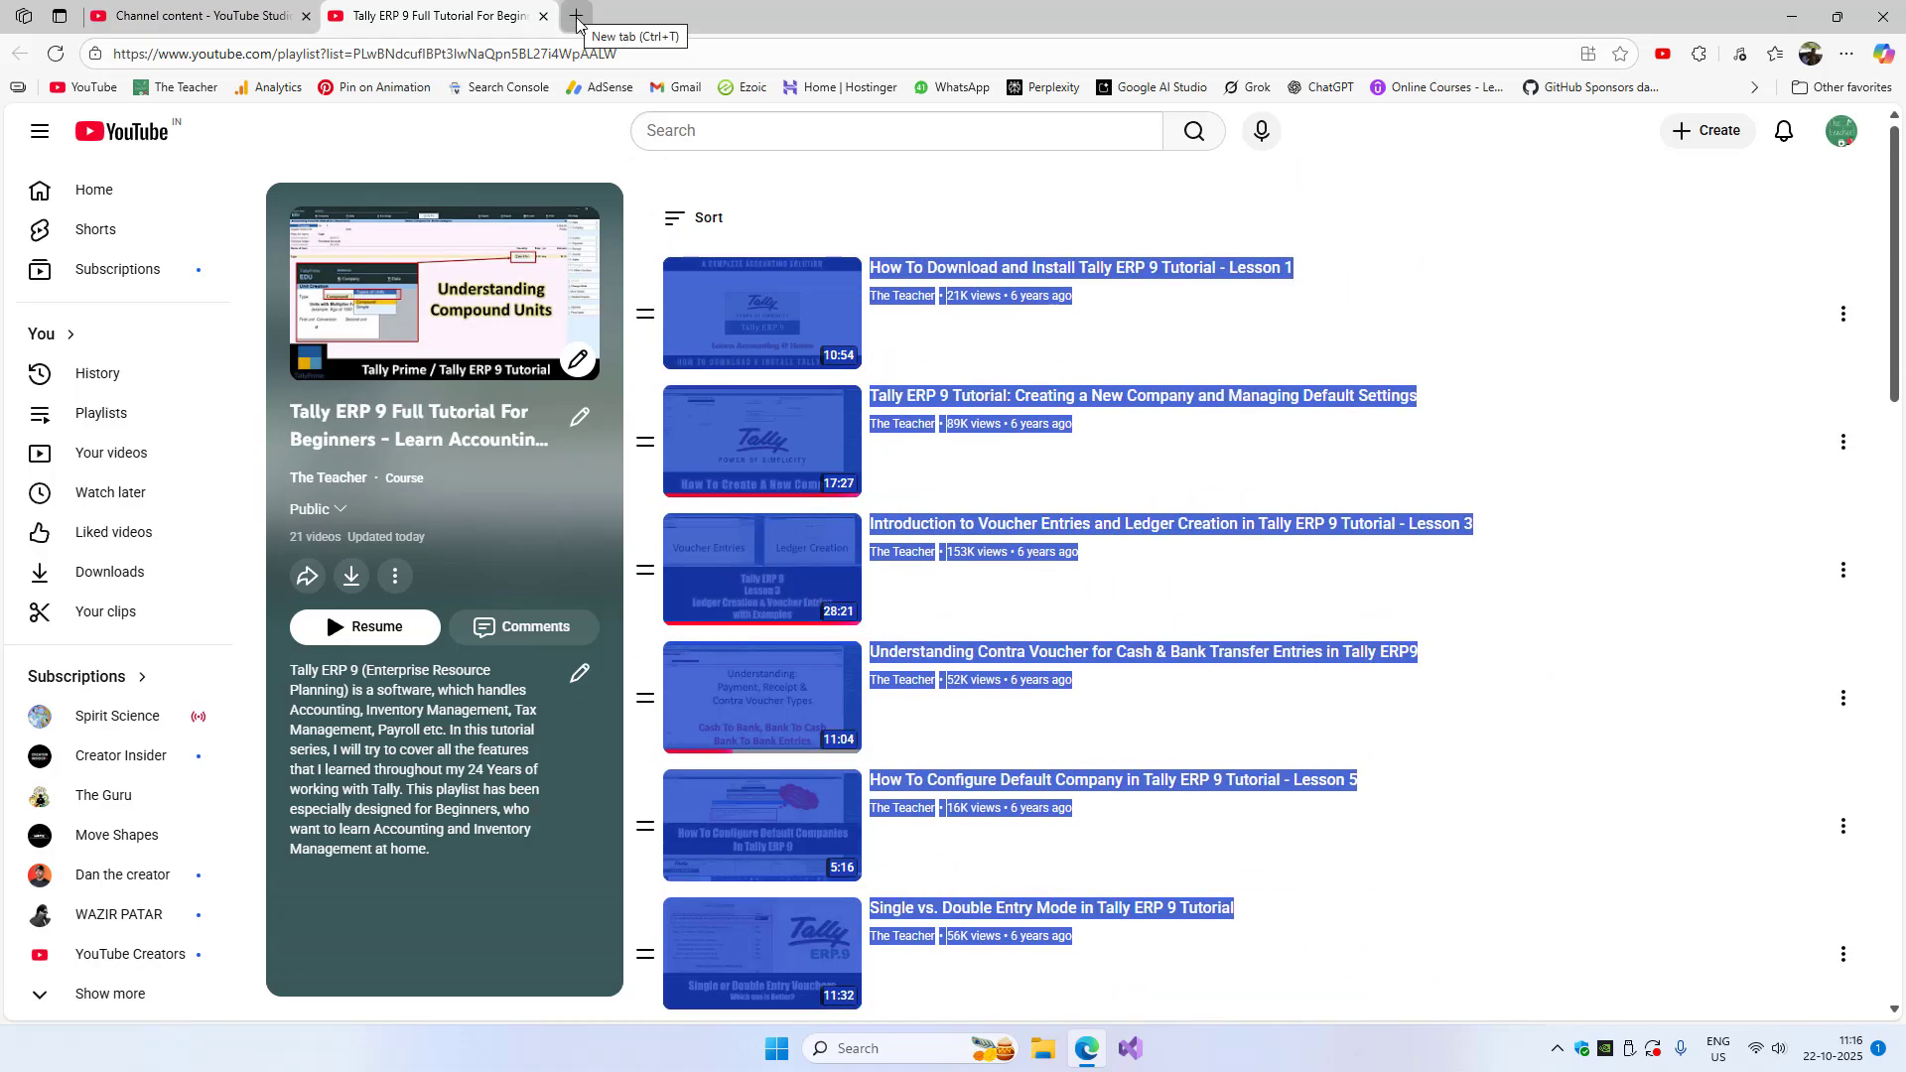
pyautogui.click(575, 15)
pyautogui.click(1154, 88)
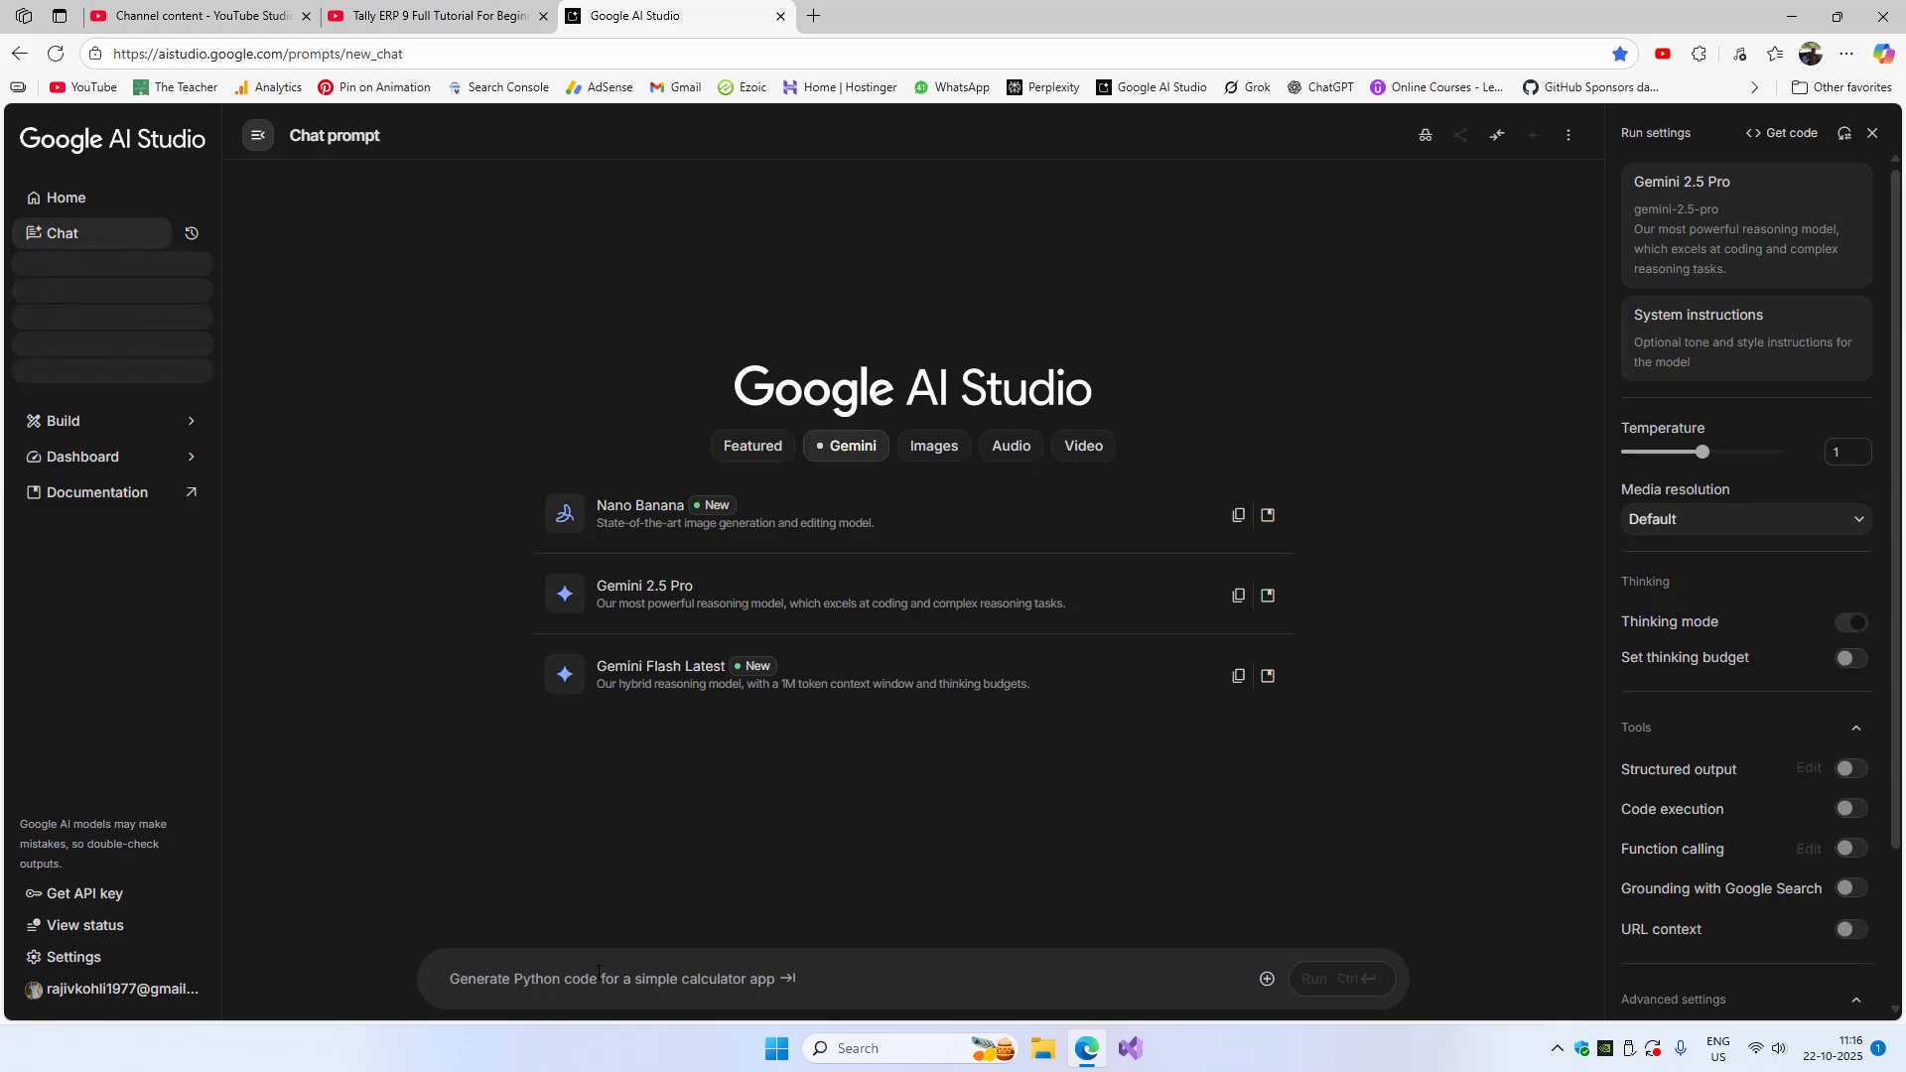
# Paste the video list into Gemini and ask how to arrange it as a YouTube Course
pyautogui.hotkey('ctrl', 'v')
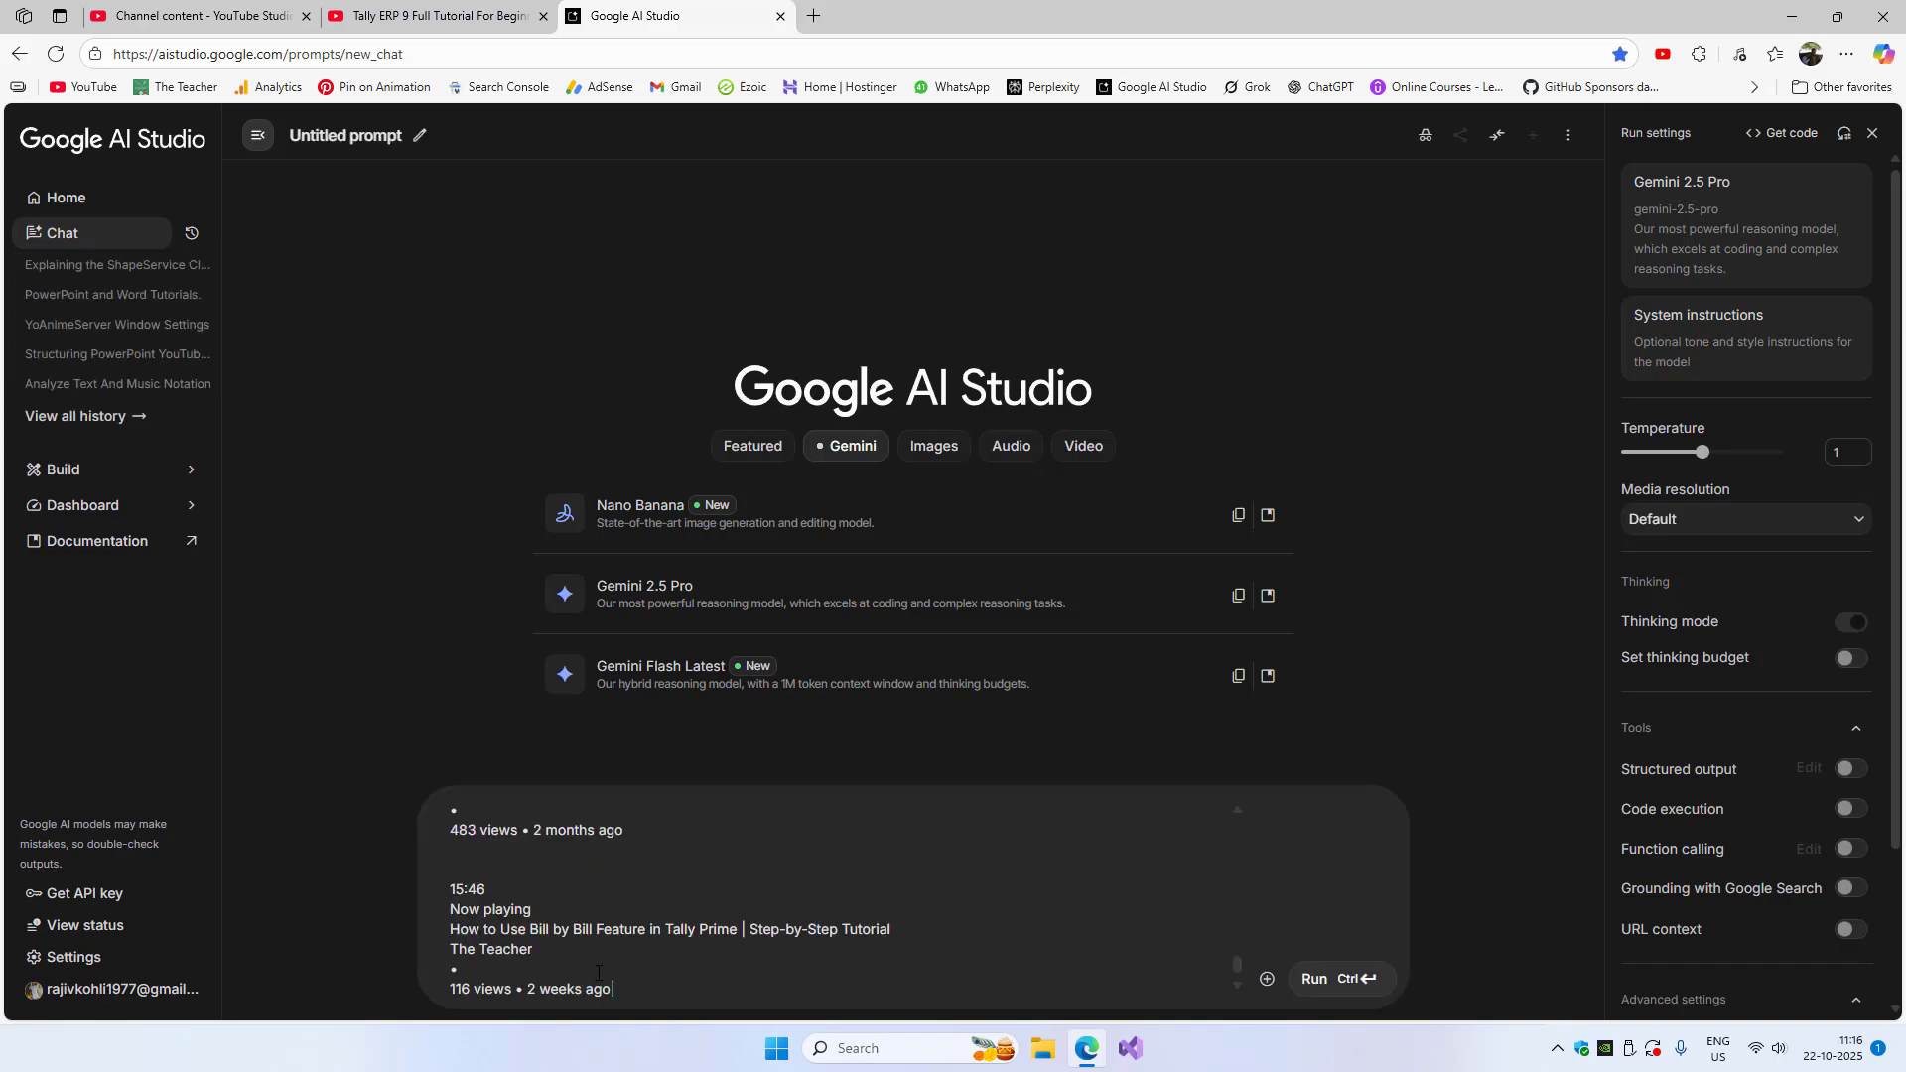
pyautogui.press('Return')
pyautogui.press('Return')
pyautogui.press('Return')
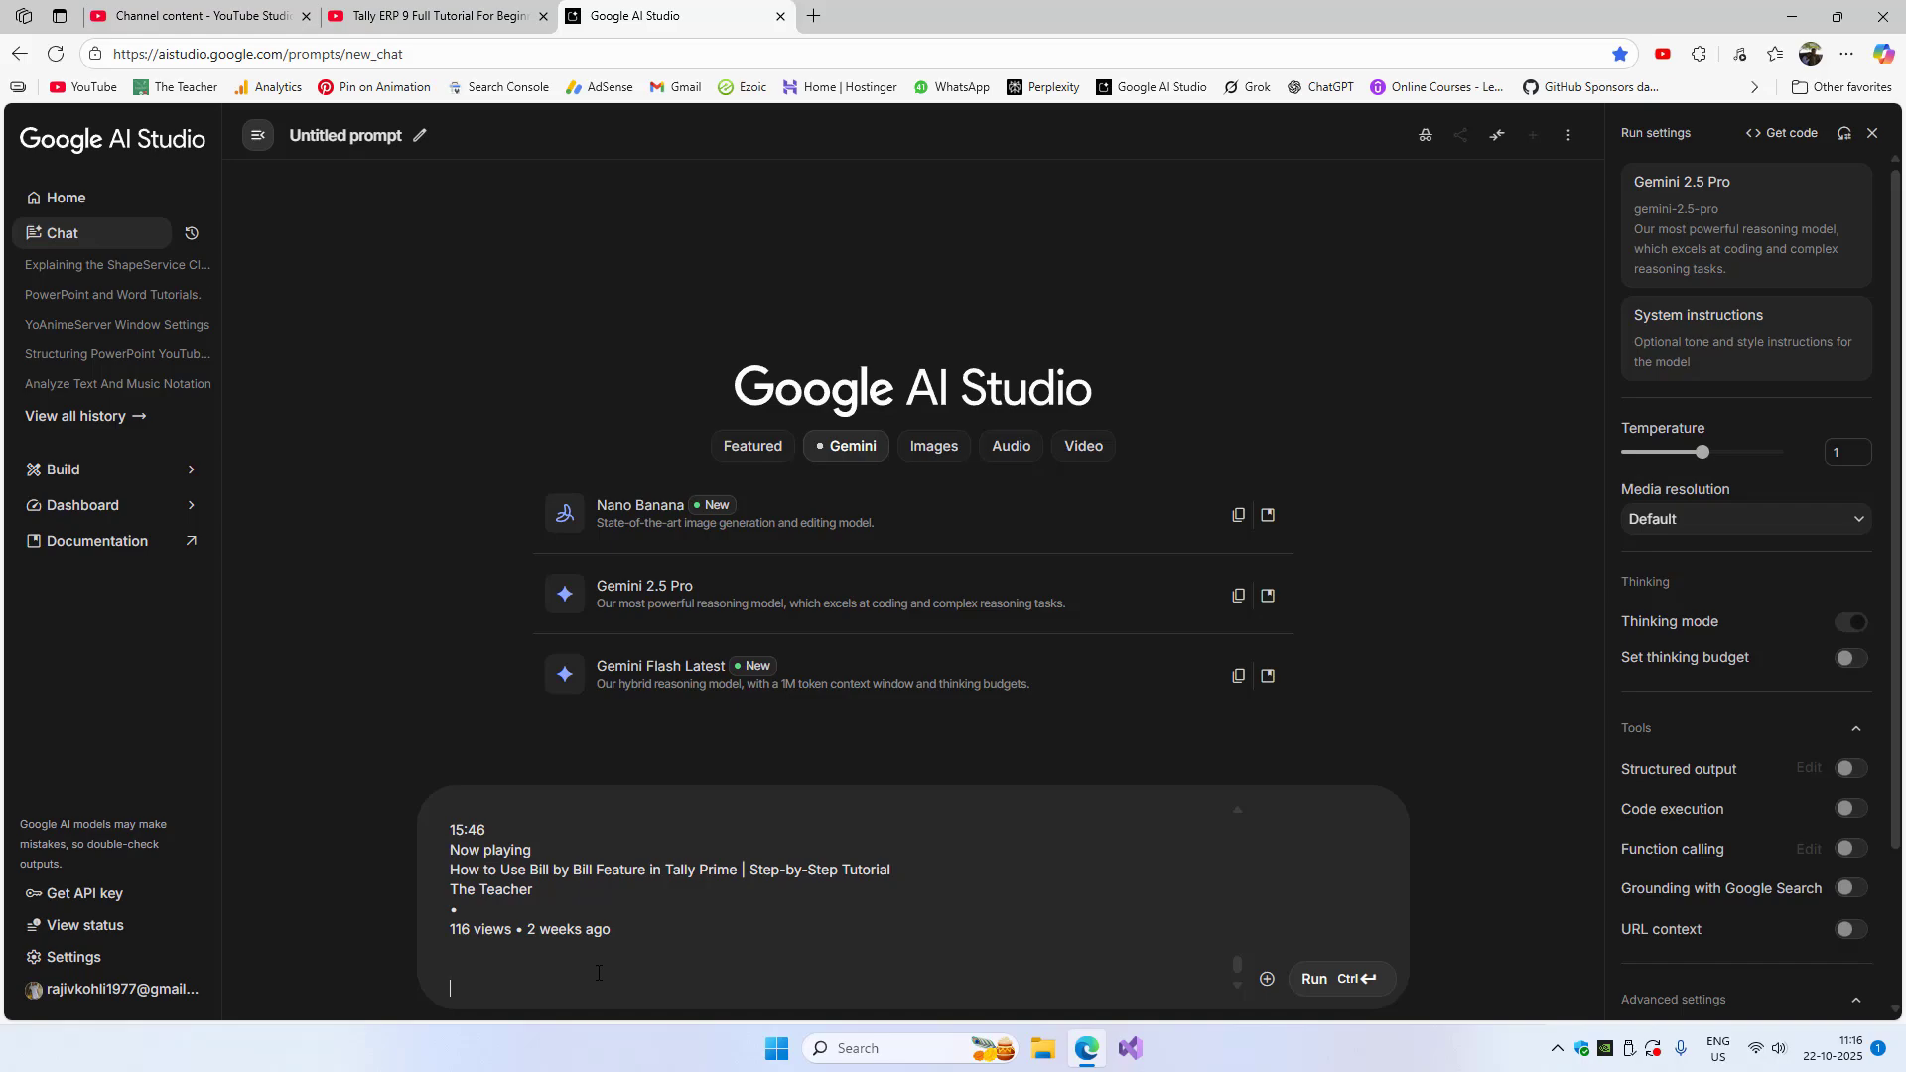
pyautogui.write('Can you help me to arrange the above Yo')
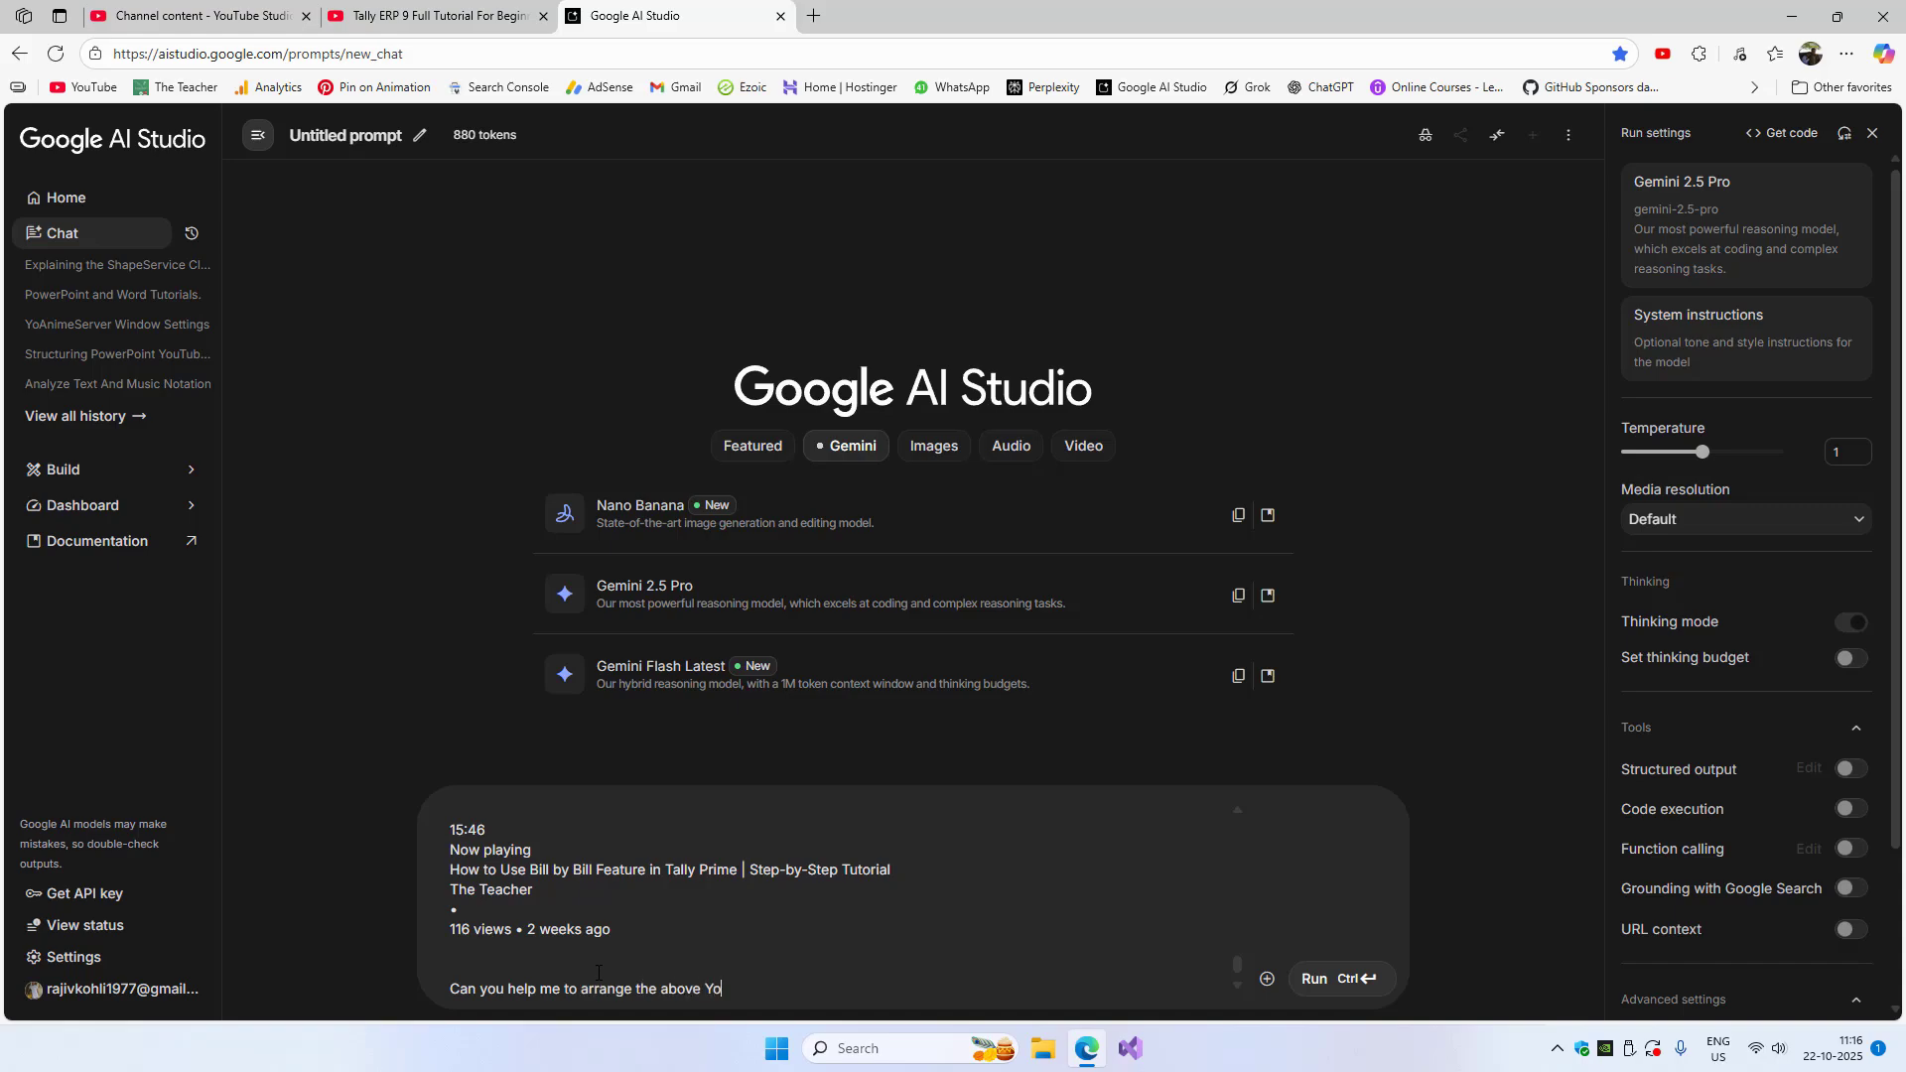
pyautogui.write('uTube Playlist and set it as a Course')
pyautogui.press('BackSpace')
pyautogui.write('n You')
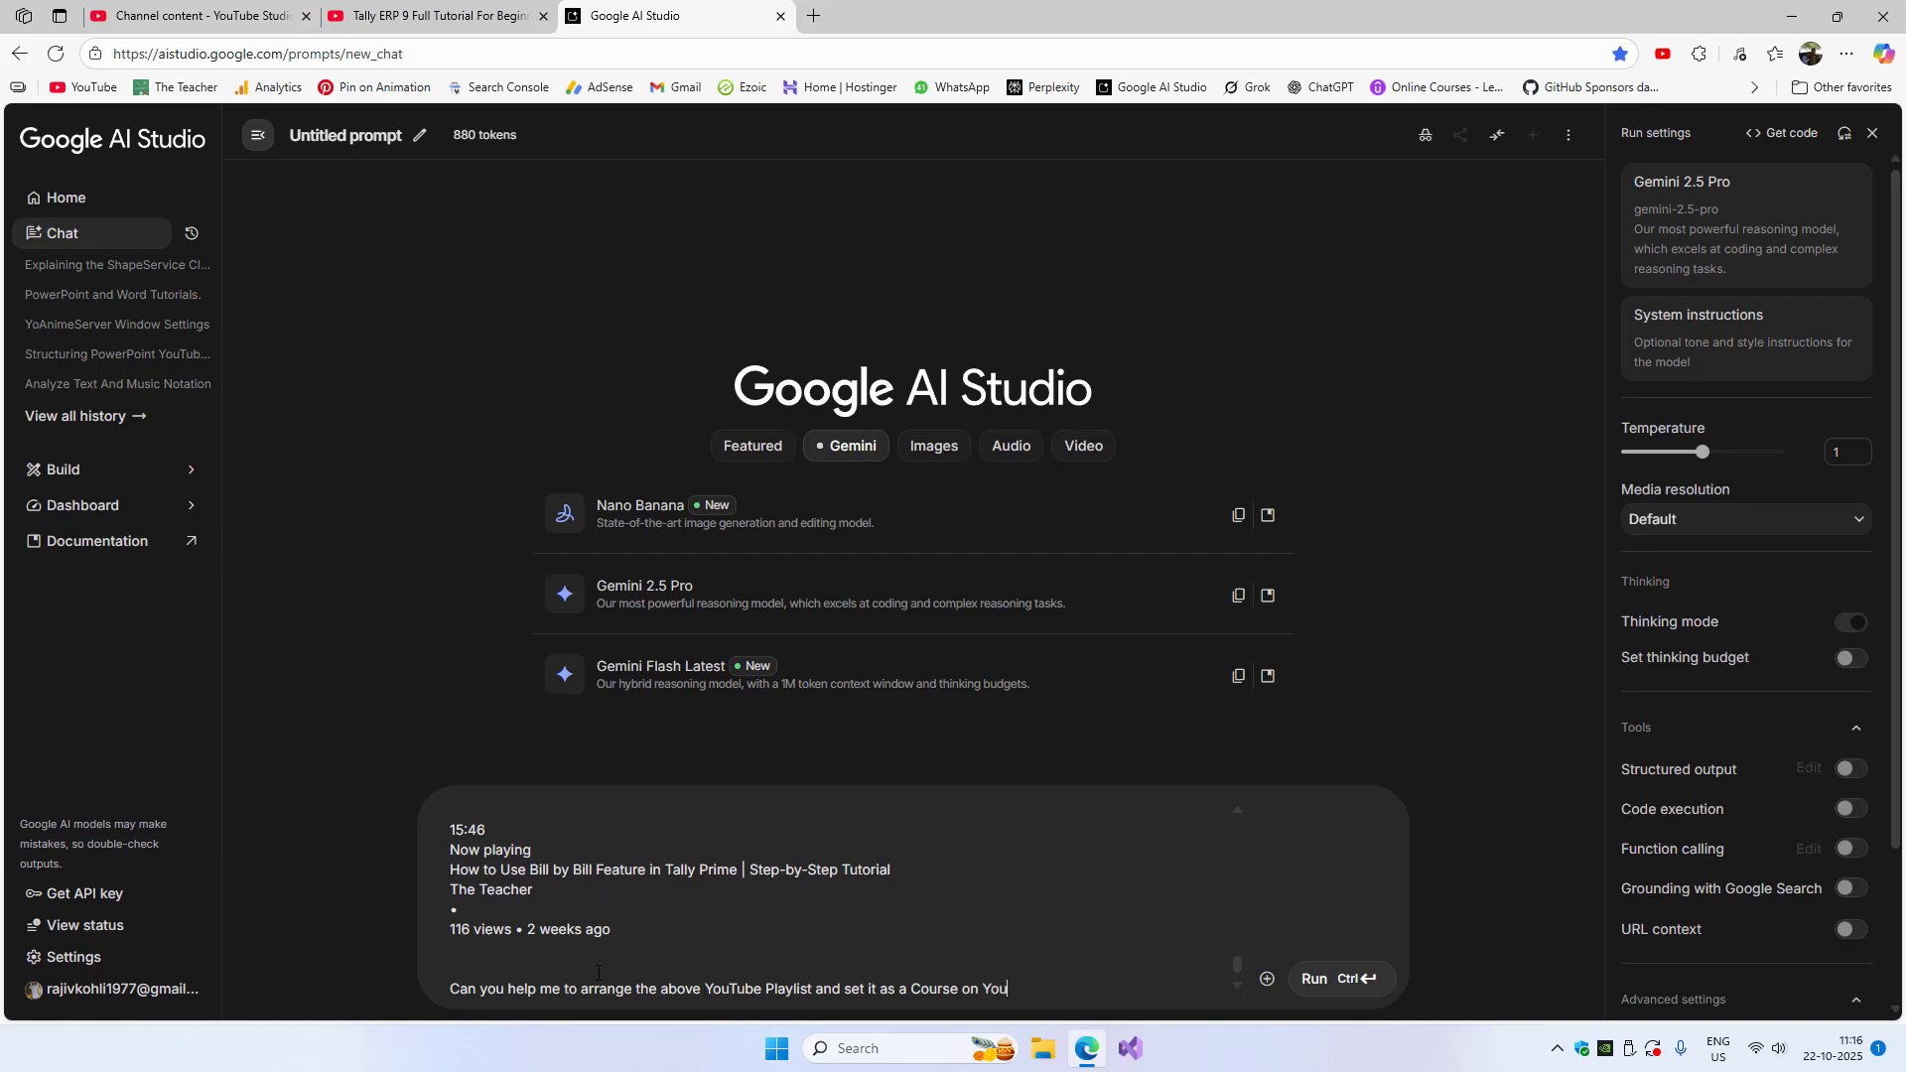
pyautogui.write('Tube, which is now a new feature that has b')
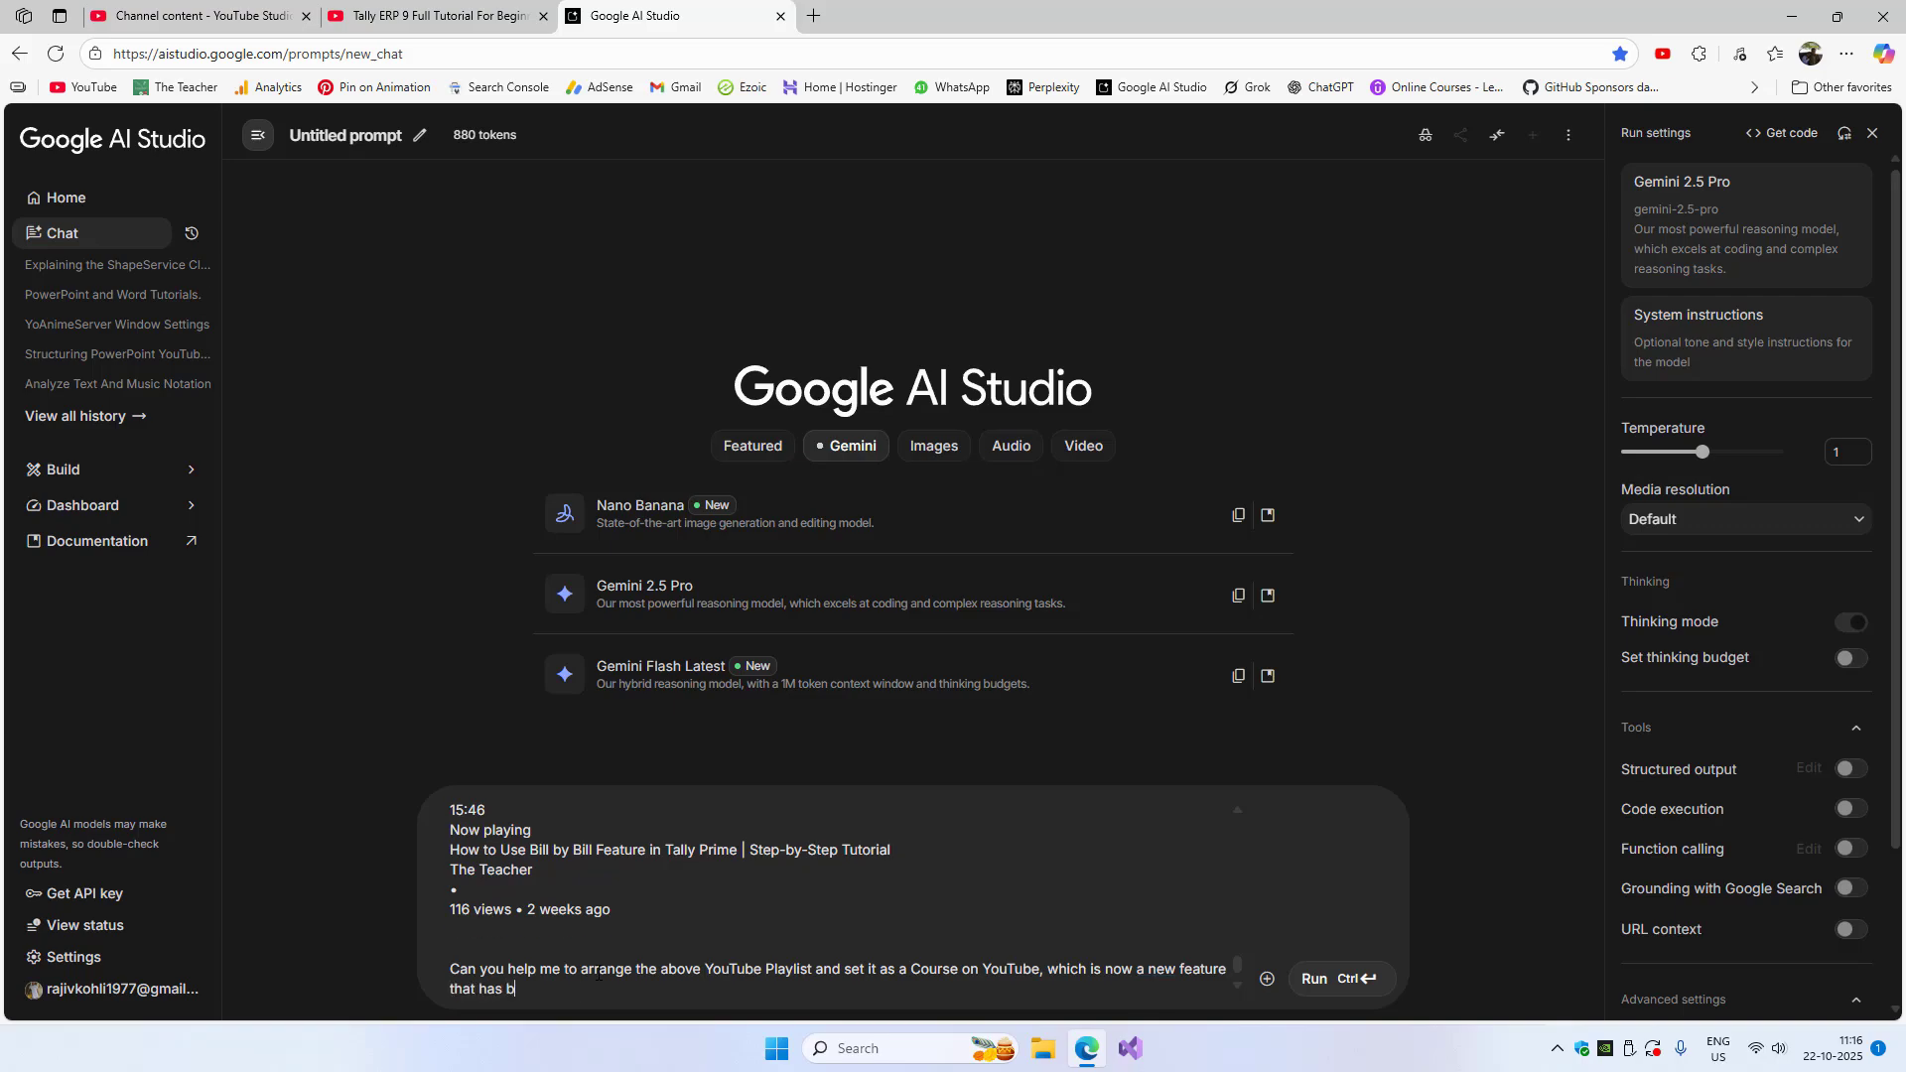
pyautogui.write('een introduced? So, How I should arrange the')
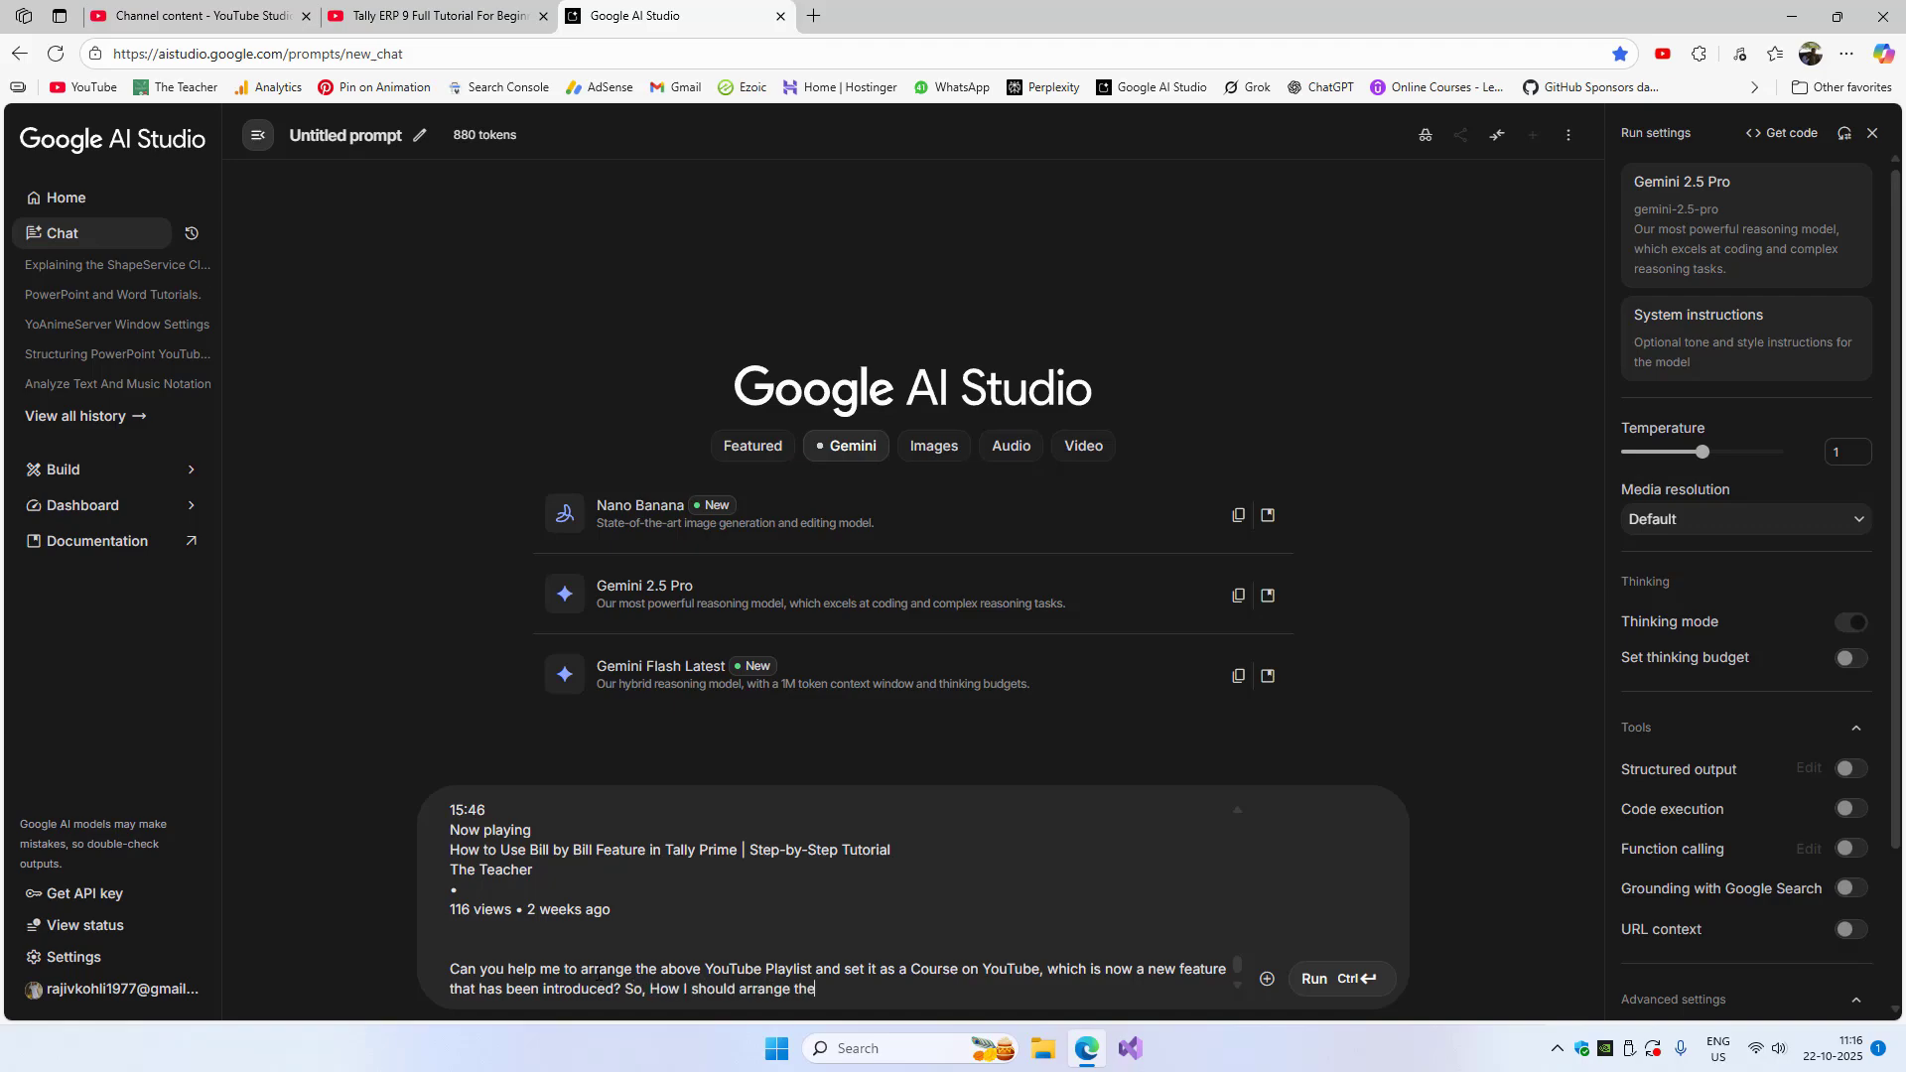
pyautogui.write('se videos?')
pyautogui.hotkey('ctrl', 'Return')
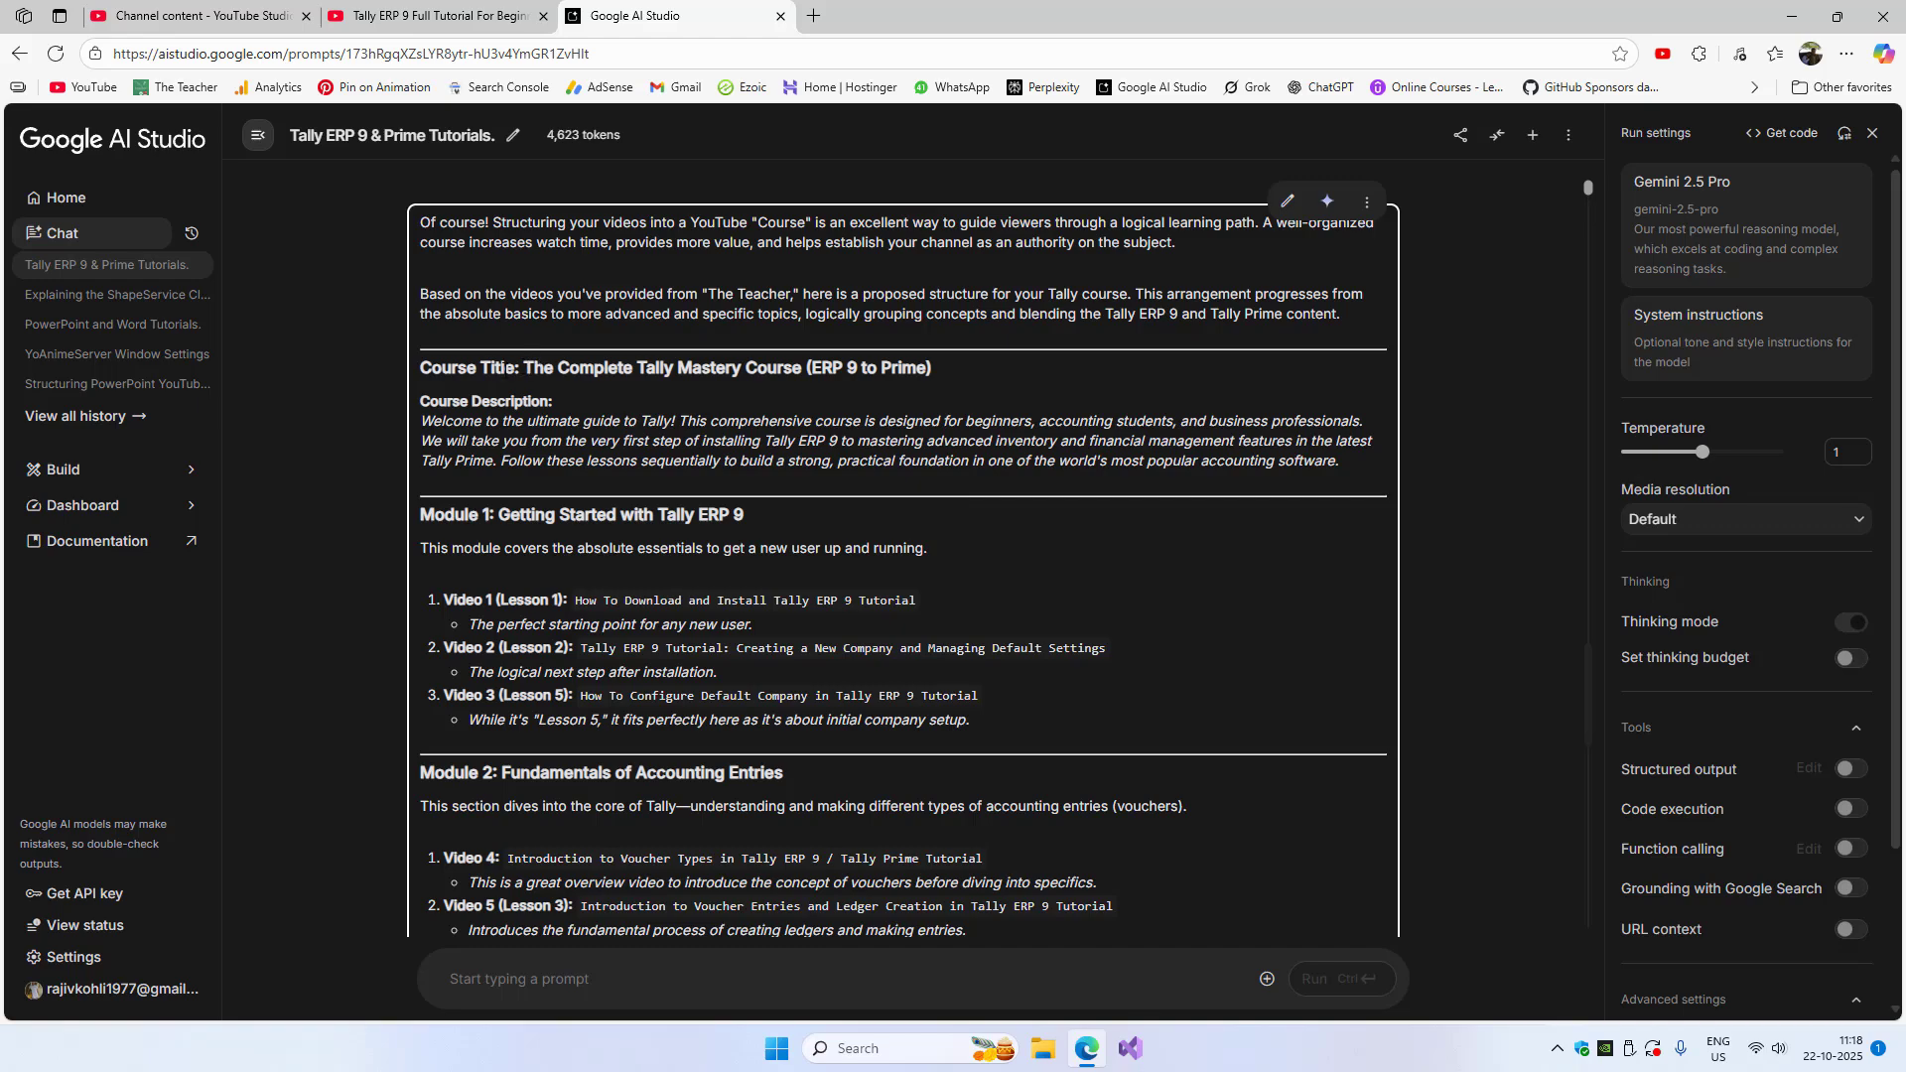
# Review Gemini's suggested title 'The Complete Tally Mastery Course (ERP 9 to Prime)' and its description
pyautogui.moveTo(523, 369); pyautogui.dragTo(964, 369)
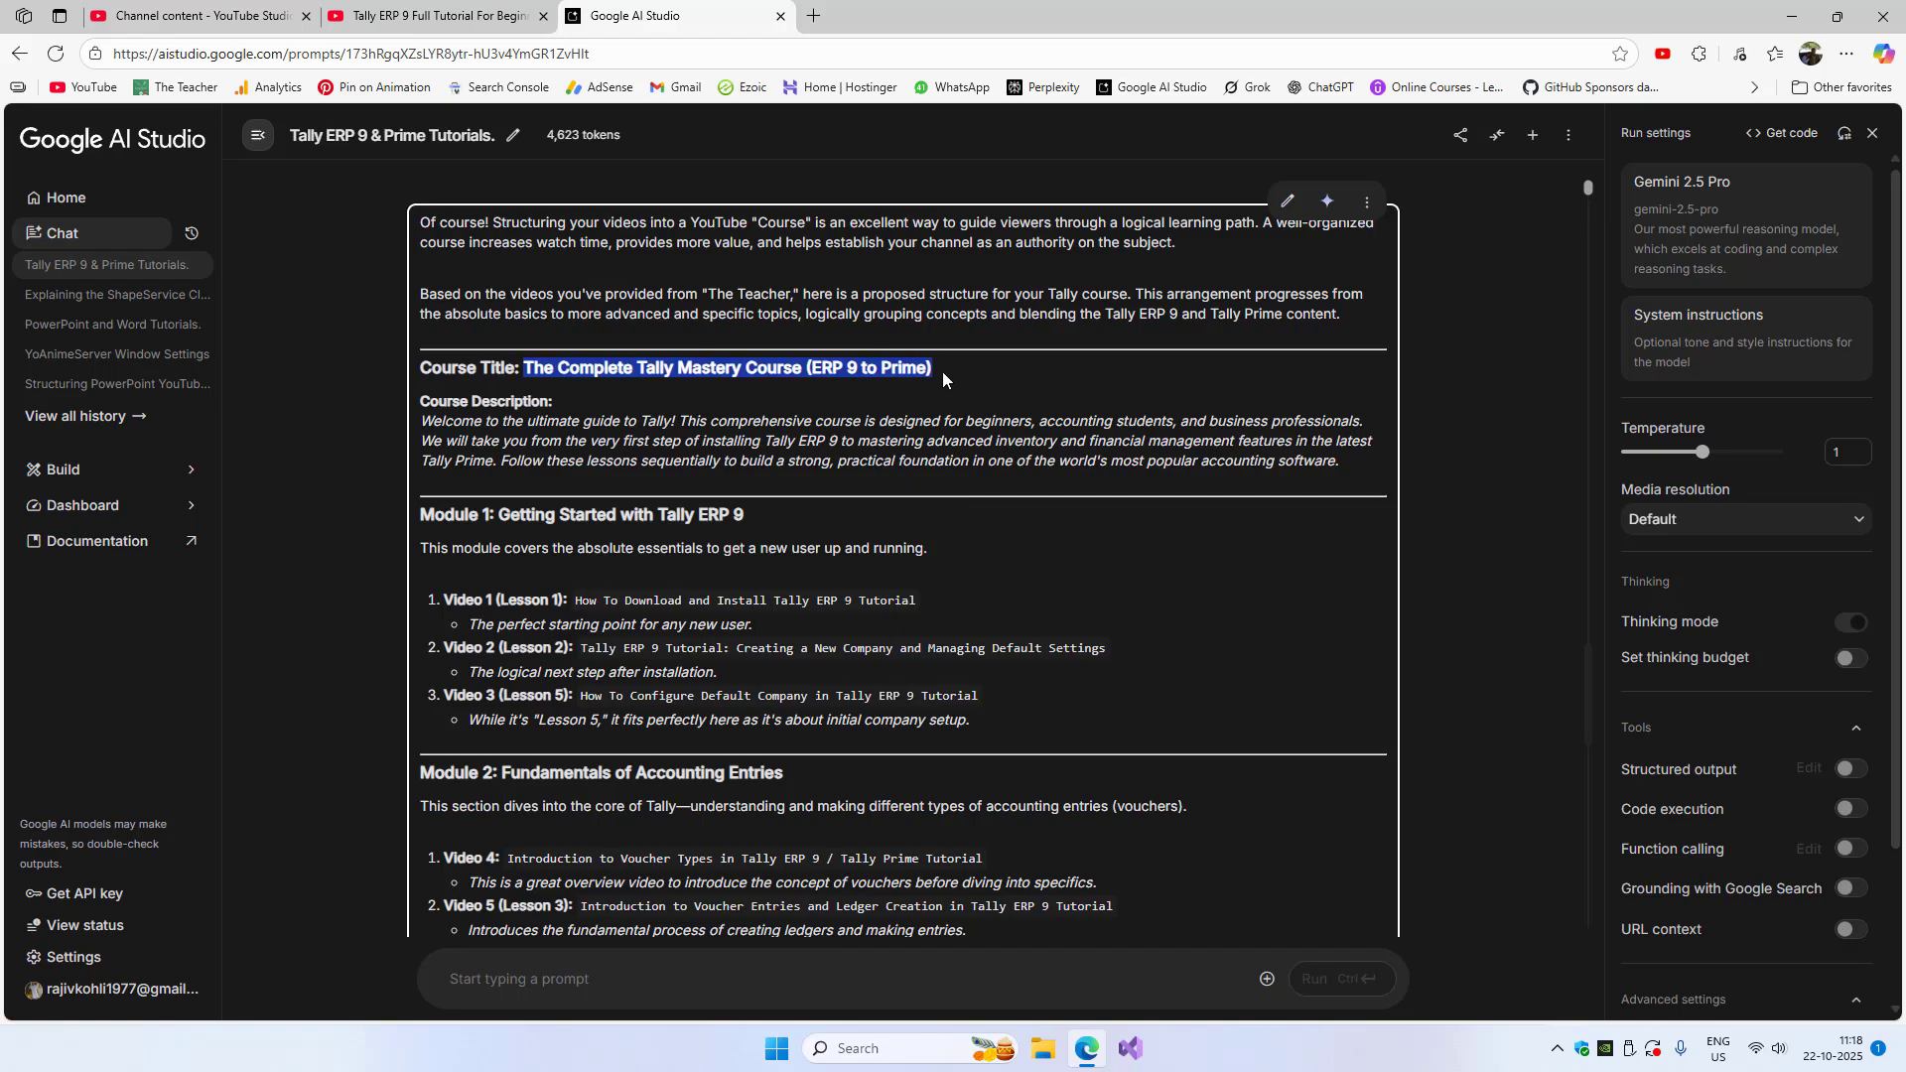
pyautogui.moveTo(414, 421); pyautogui.dragTo(1363, 464)
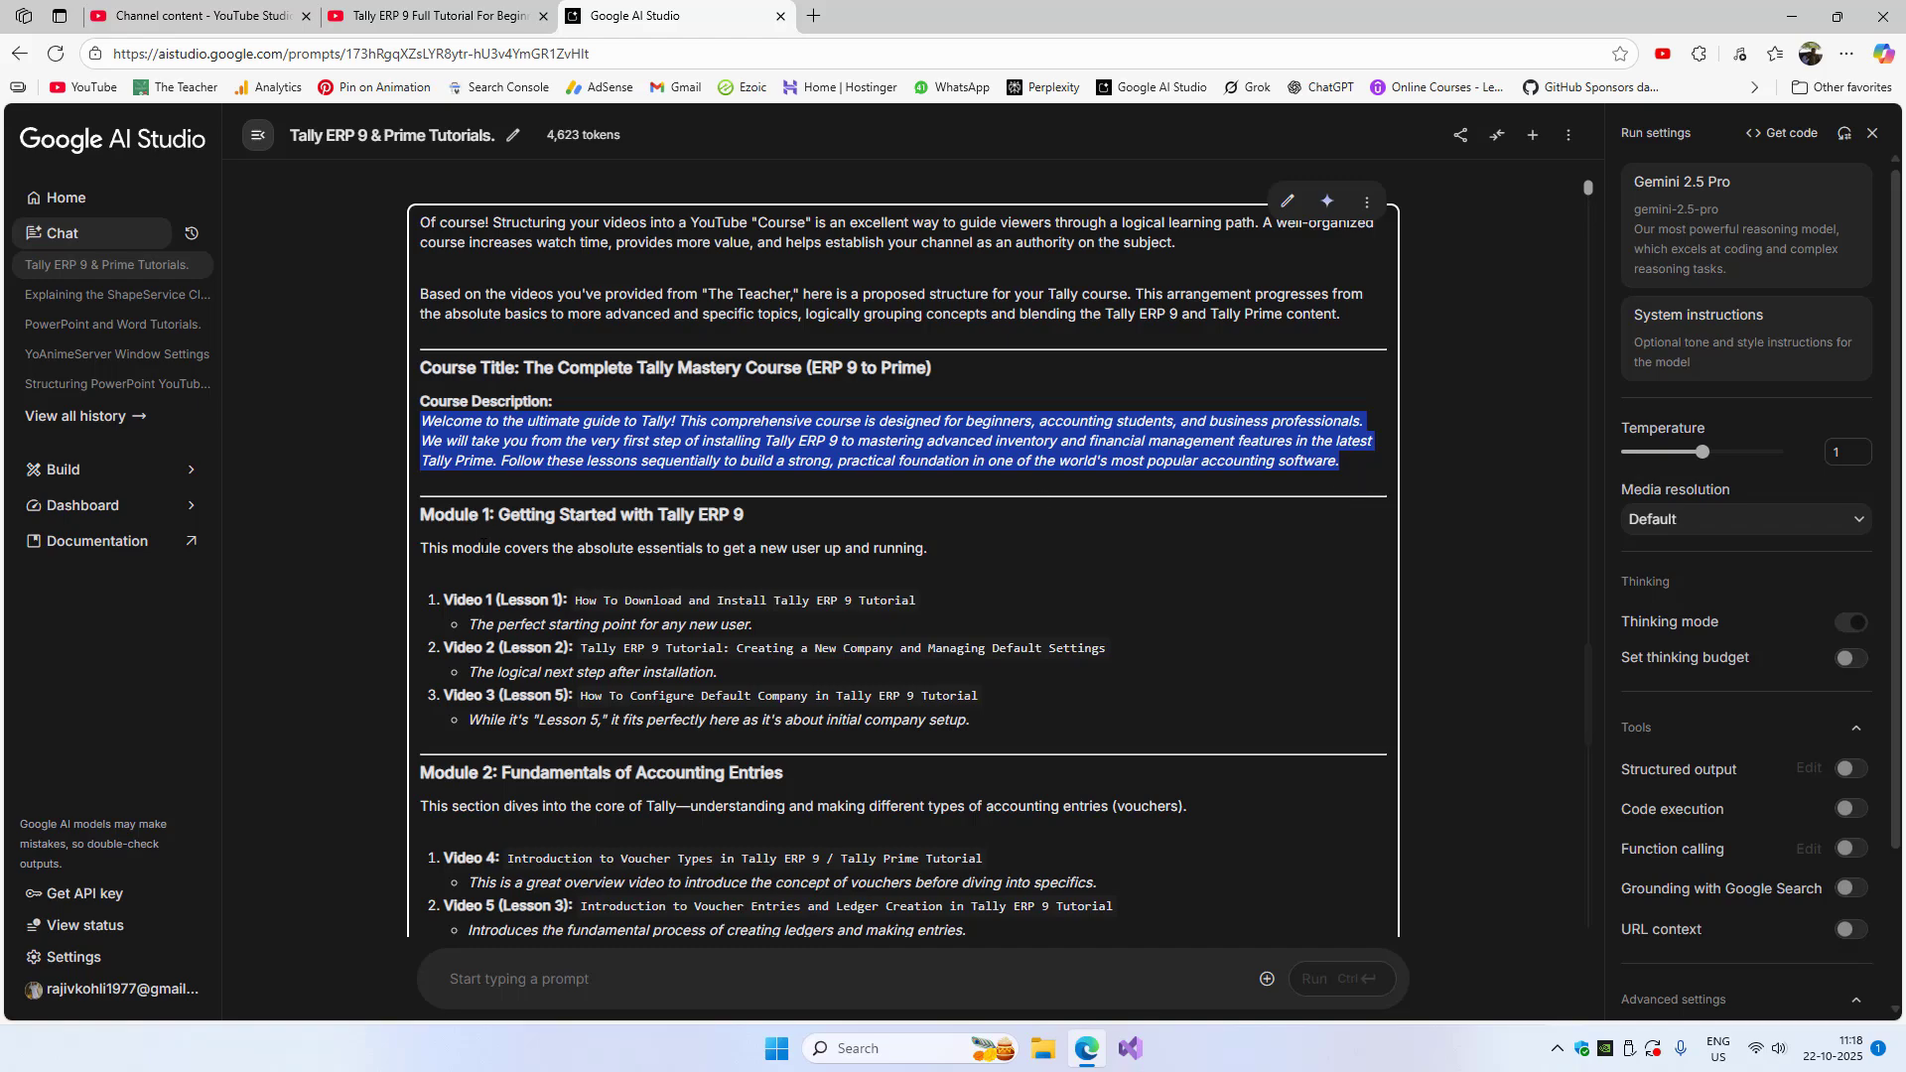
pyautogui.click(459, 580)
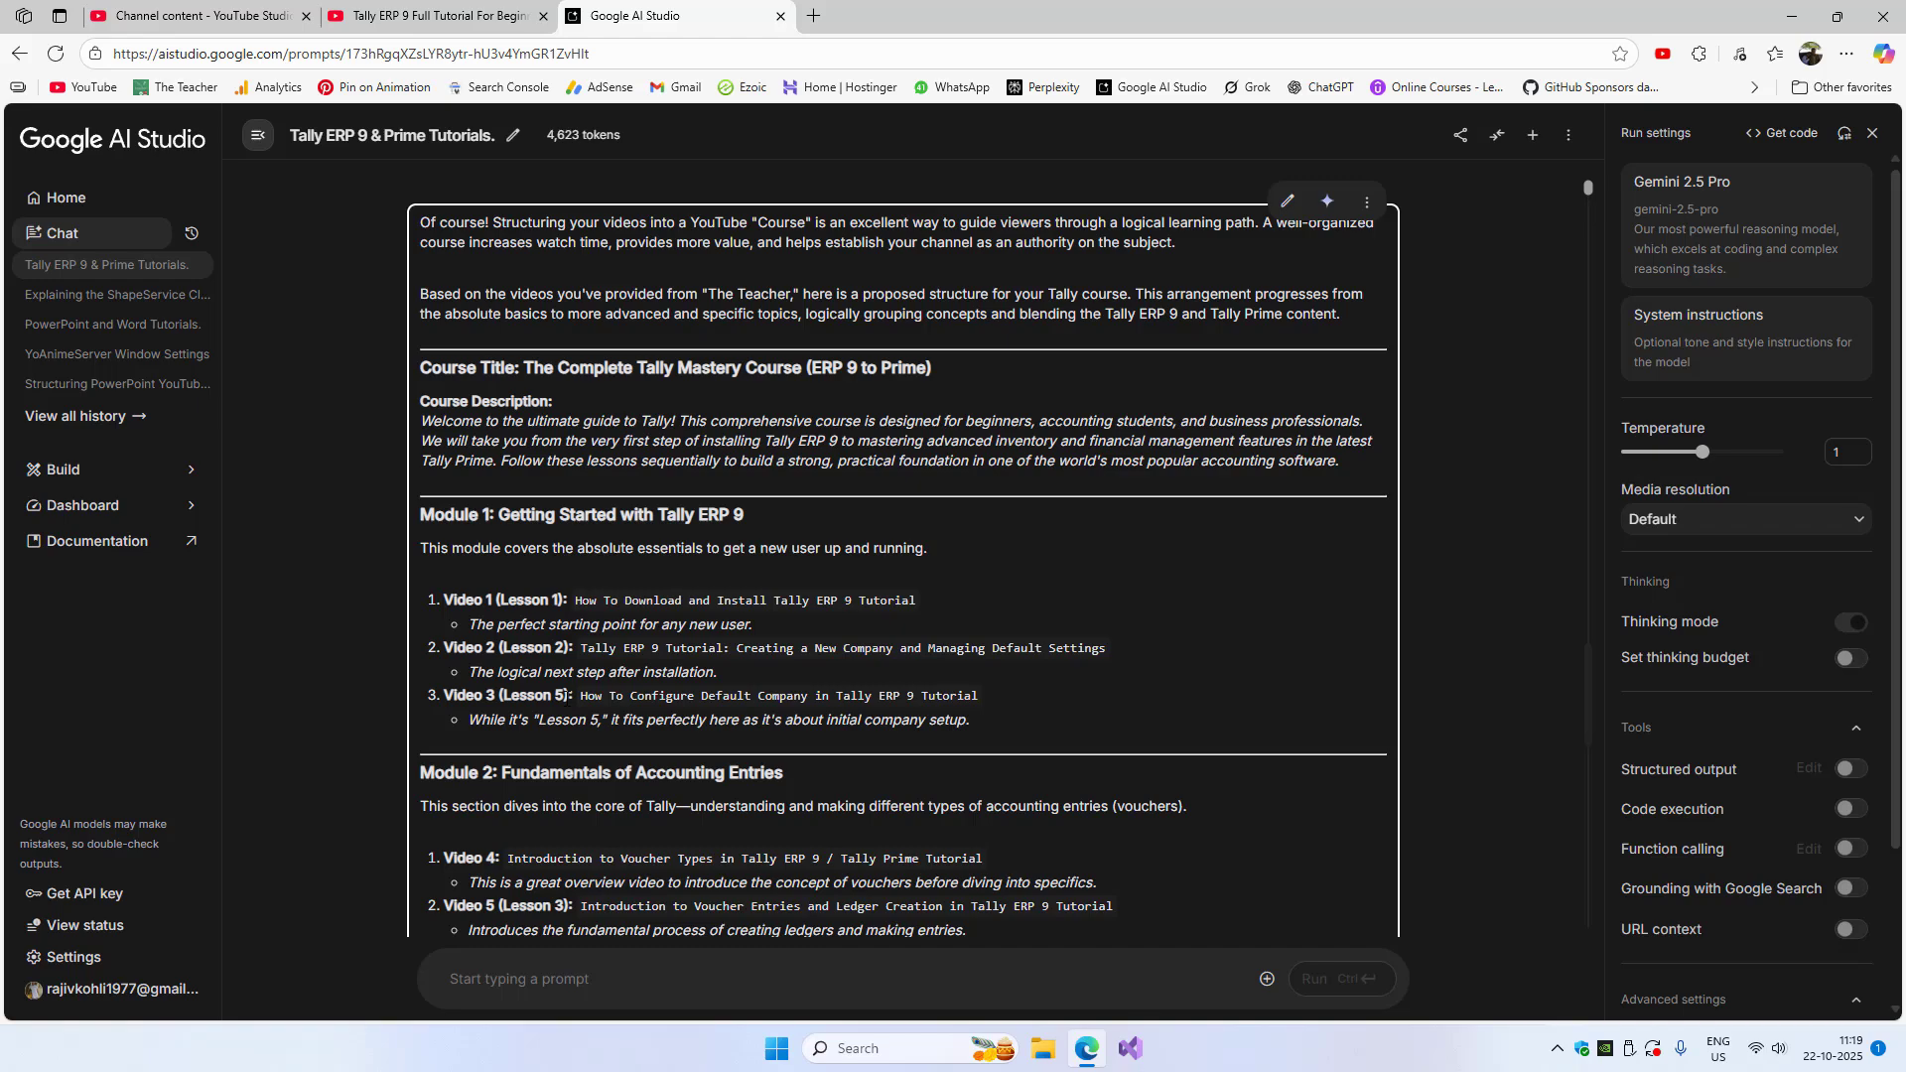
# Compare the Tally ERP 9 playlist's video order with the AI-suggested module outline
pyautogui.click(422, 25)
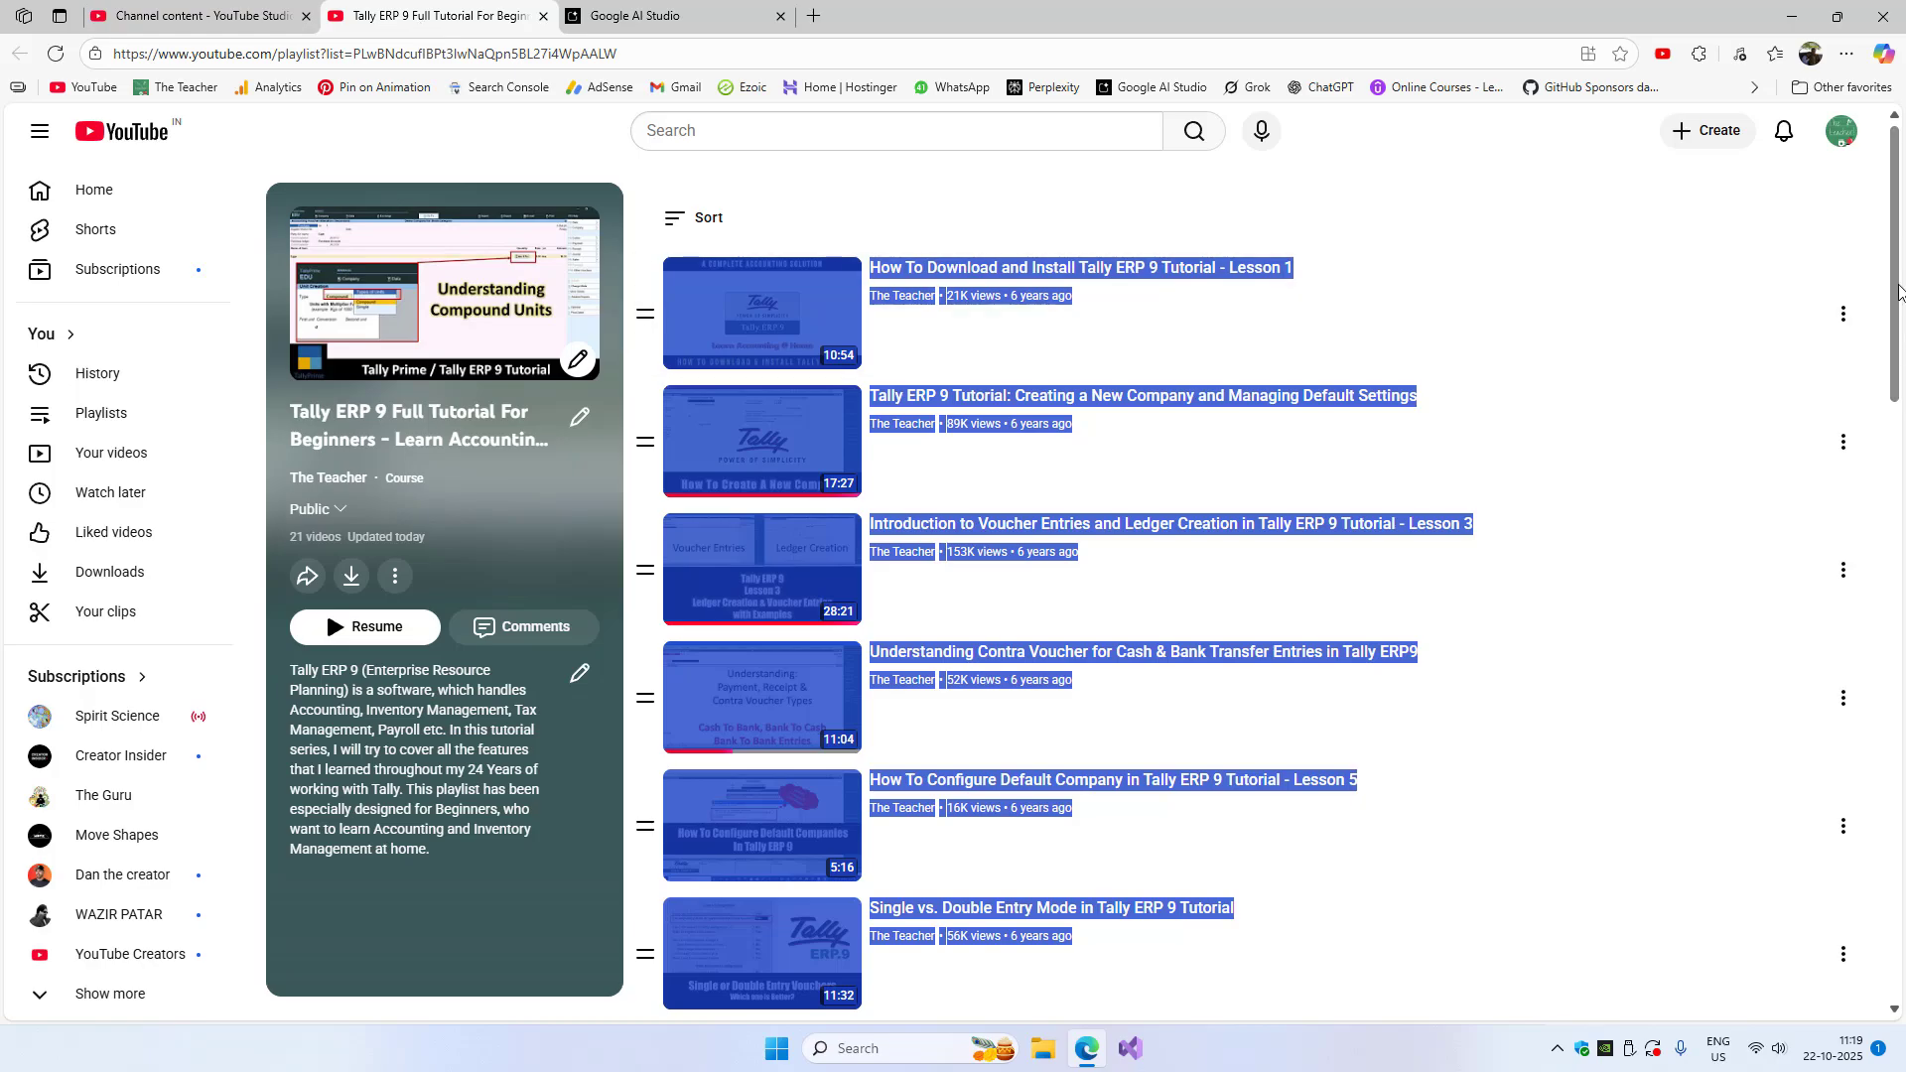
pyautogui.moveTo(1894, 298); pyautogui.dragTo(1903, 925)
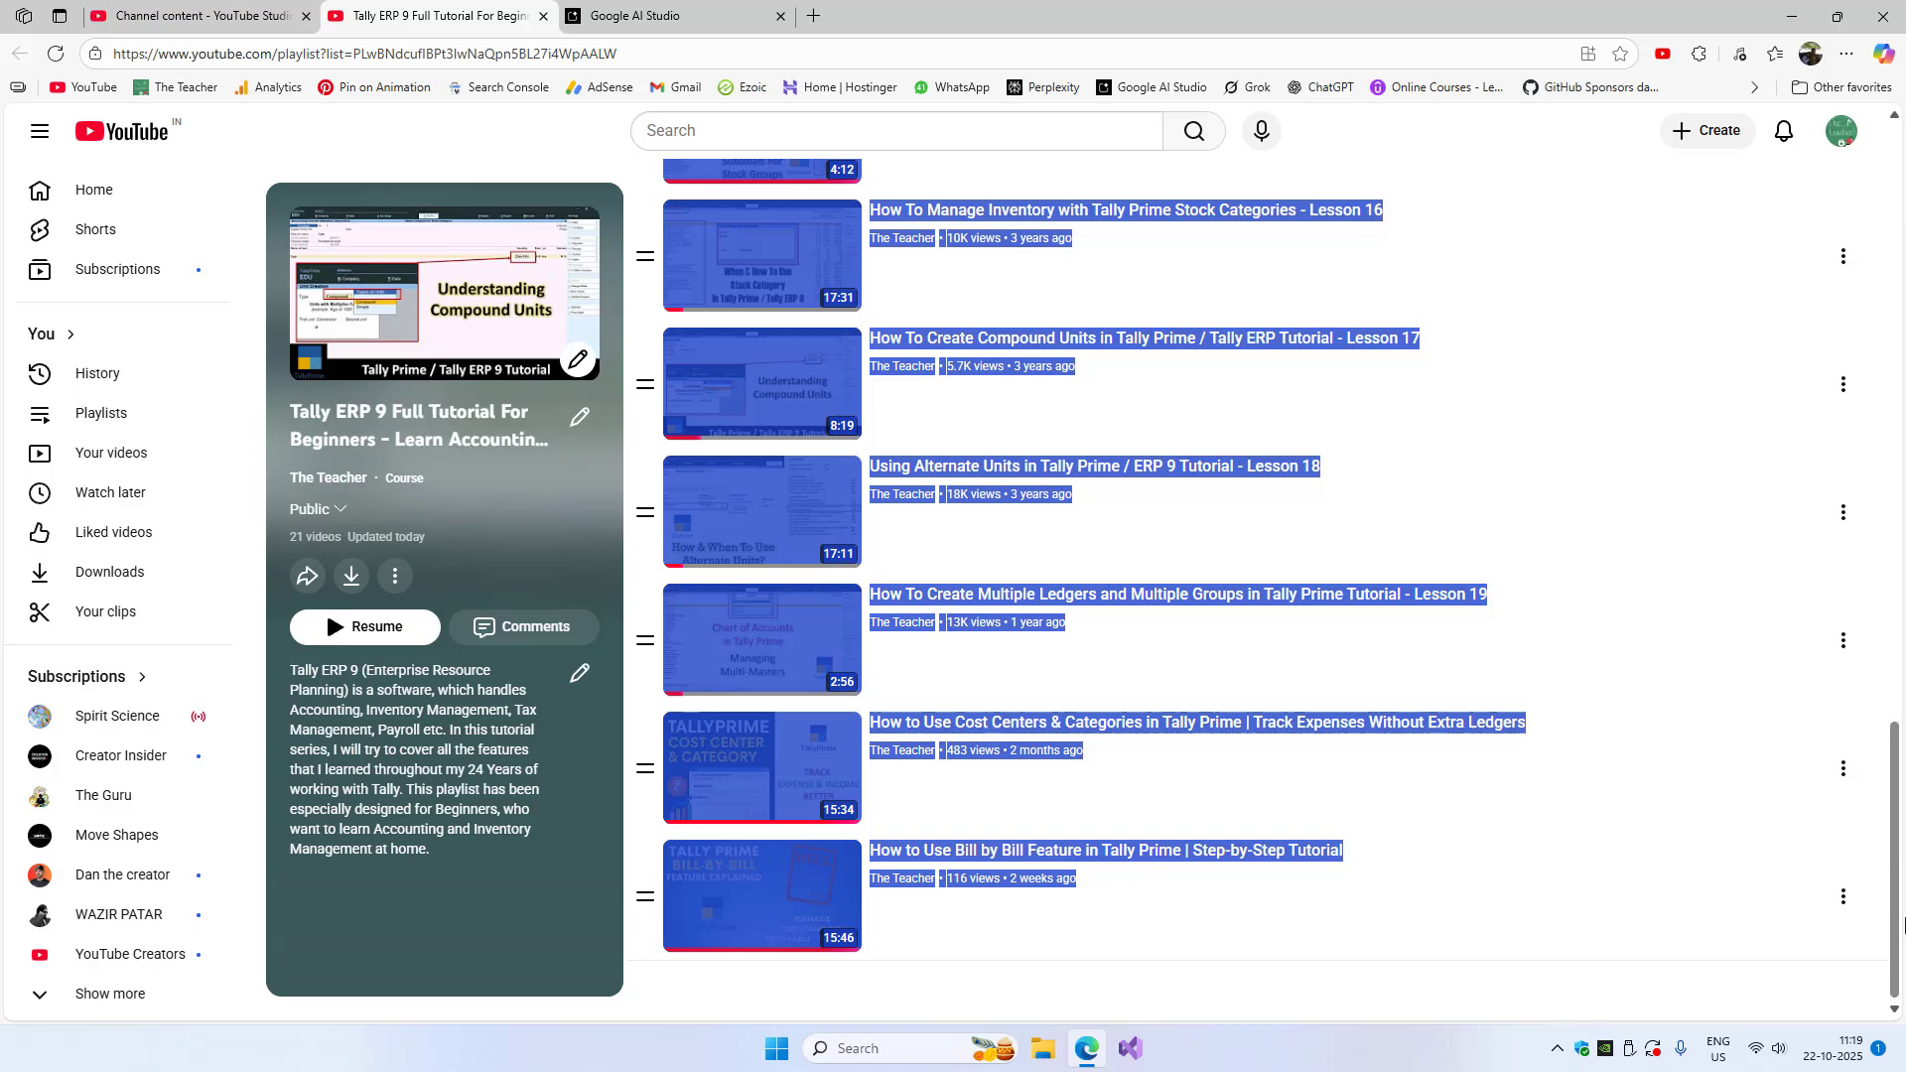
pyautogui.scroll(5, 1251, 517)
pyautogui.click(675, 15)
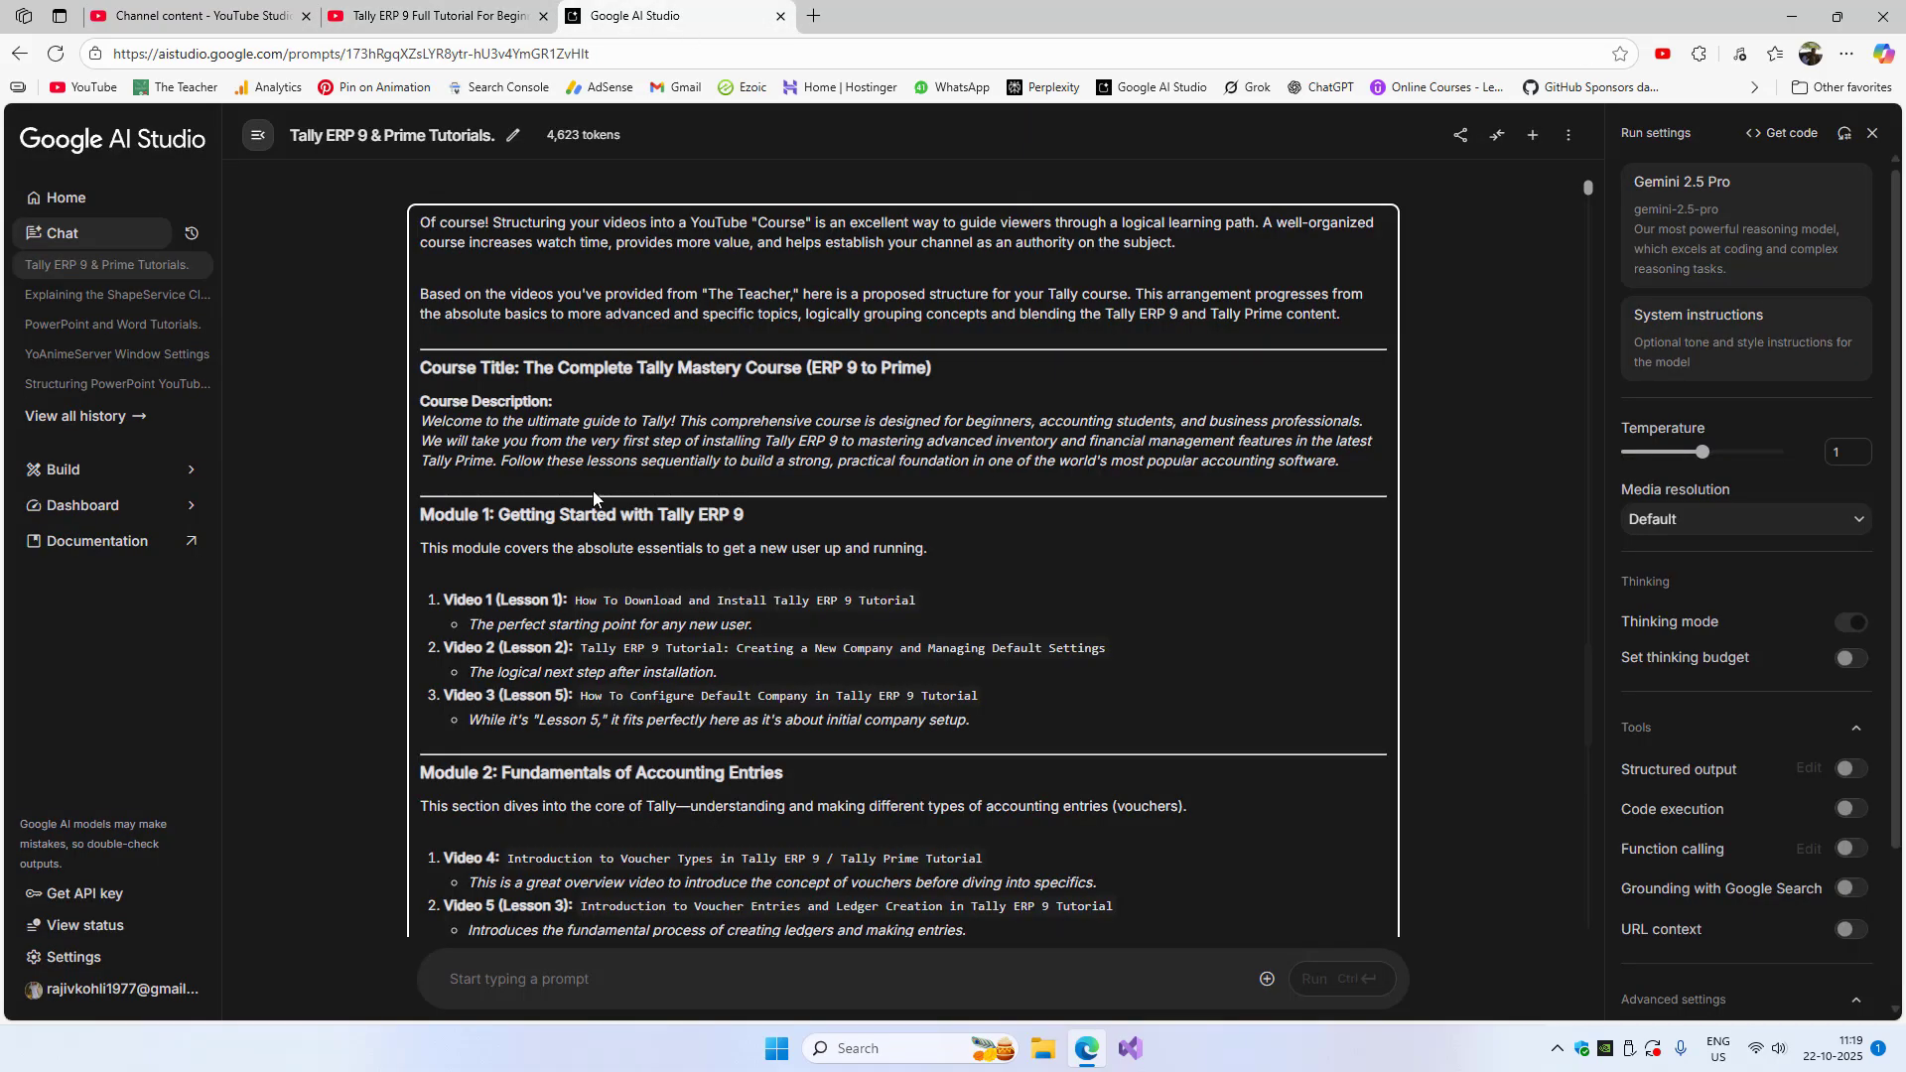
pyautogui.scroll(-5, 1043, 713)
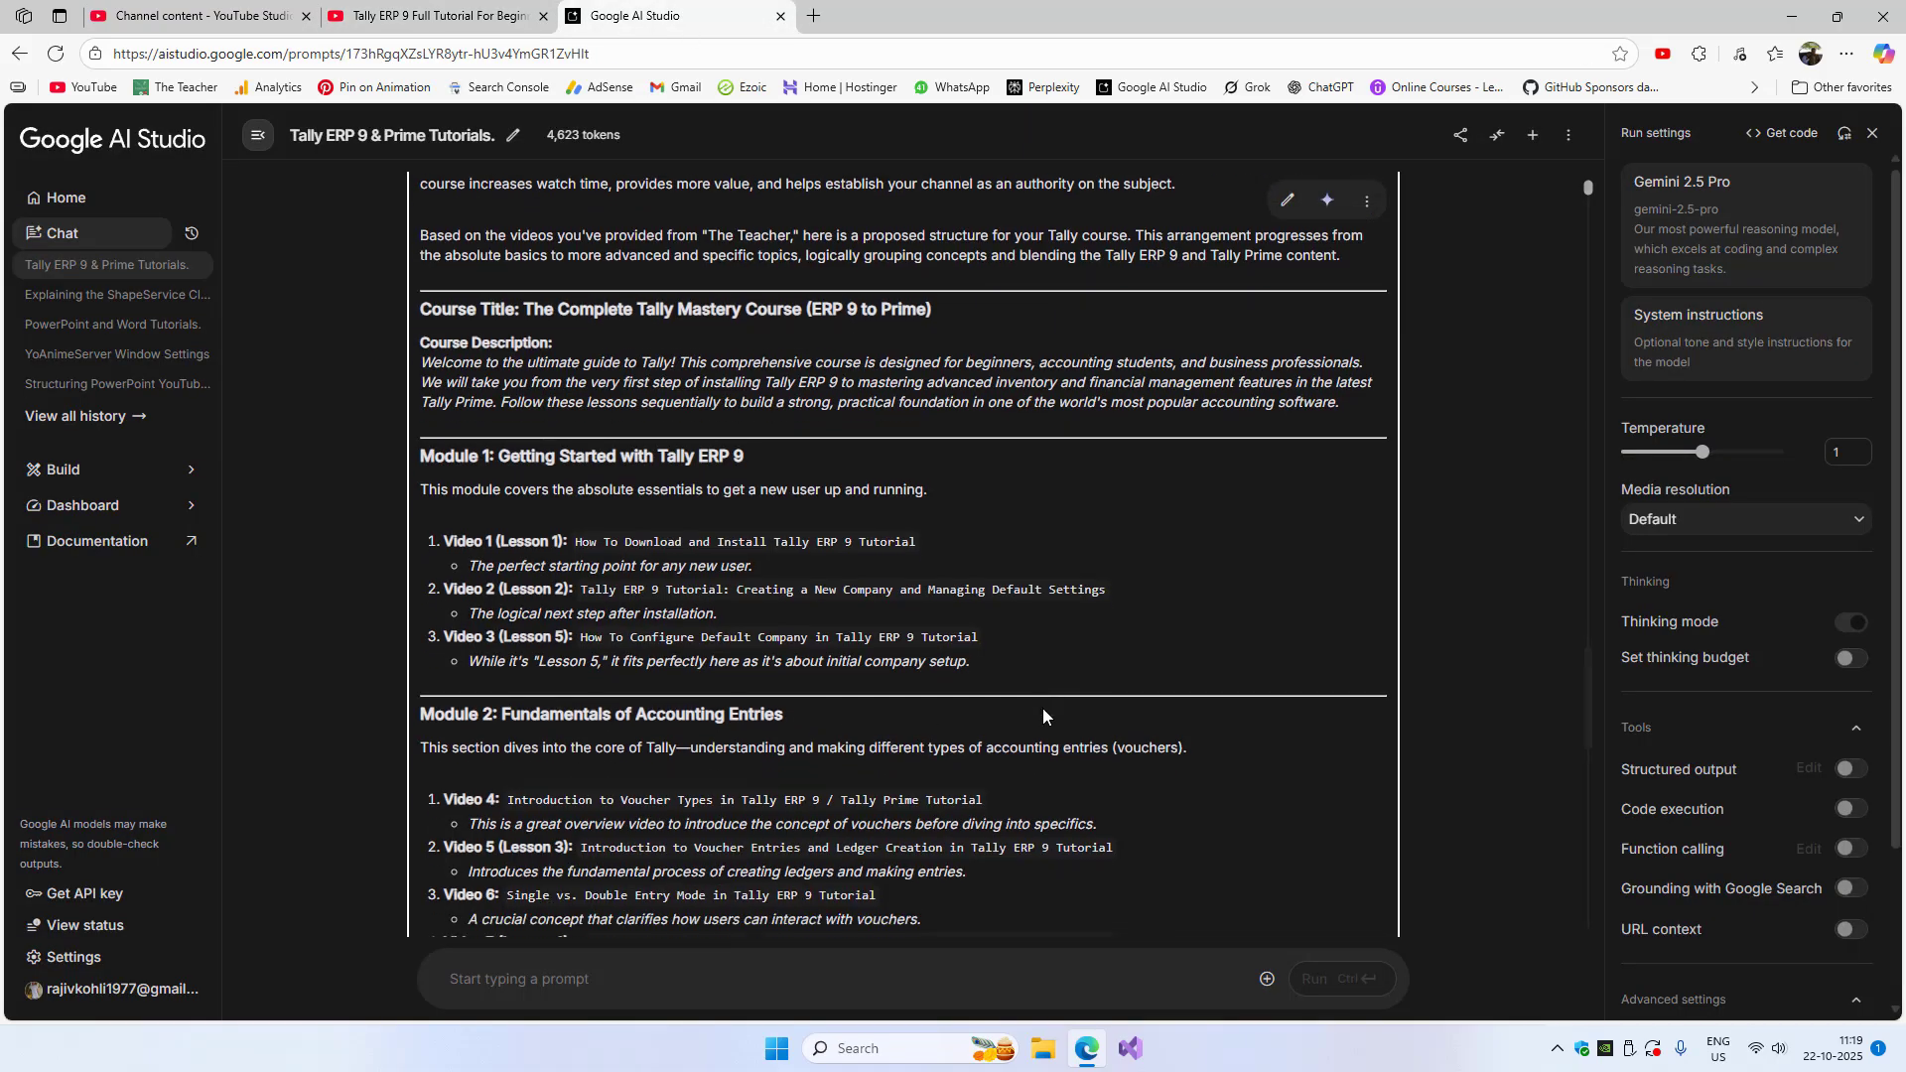
pyautogui.scroll(-4, 1042, 706)
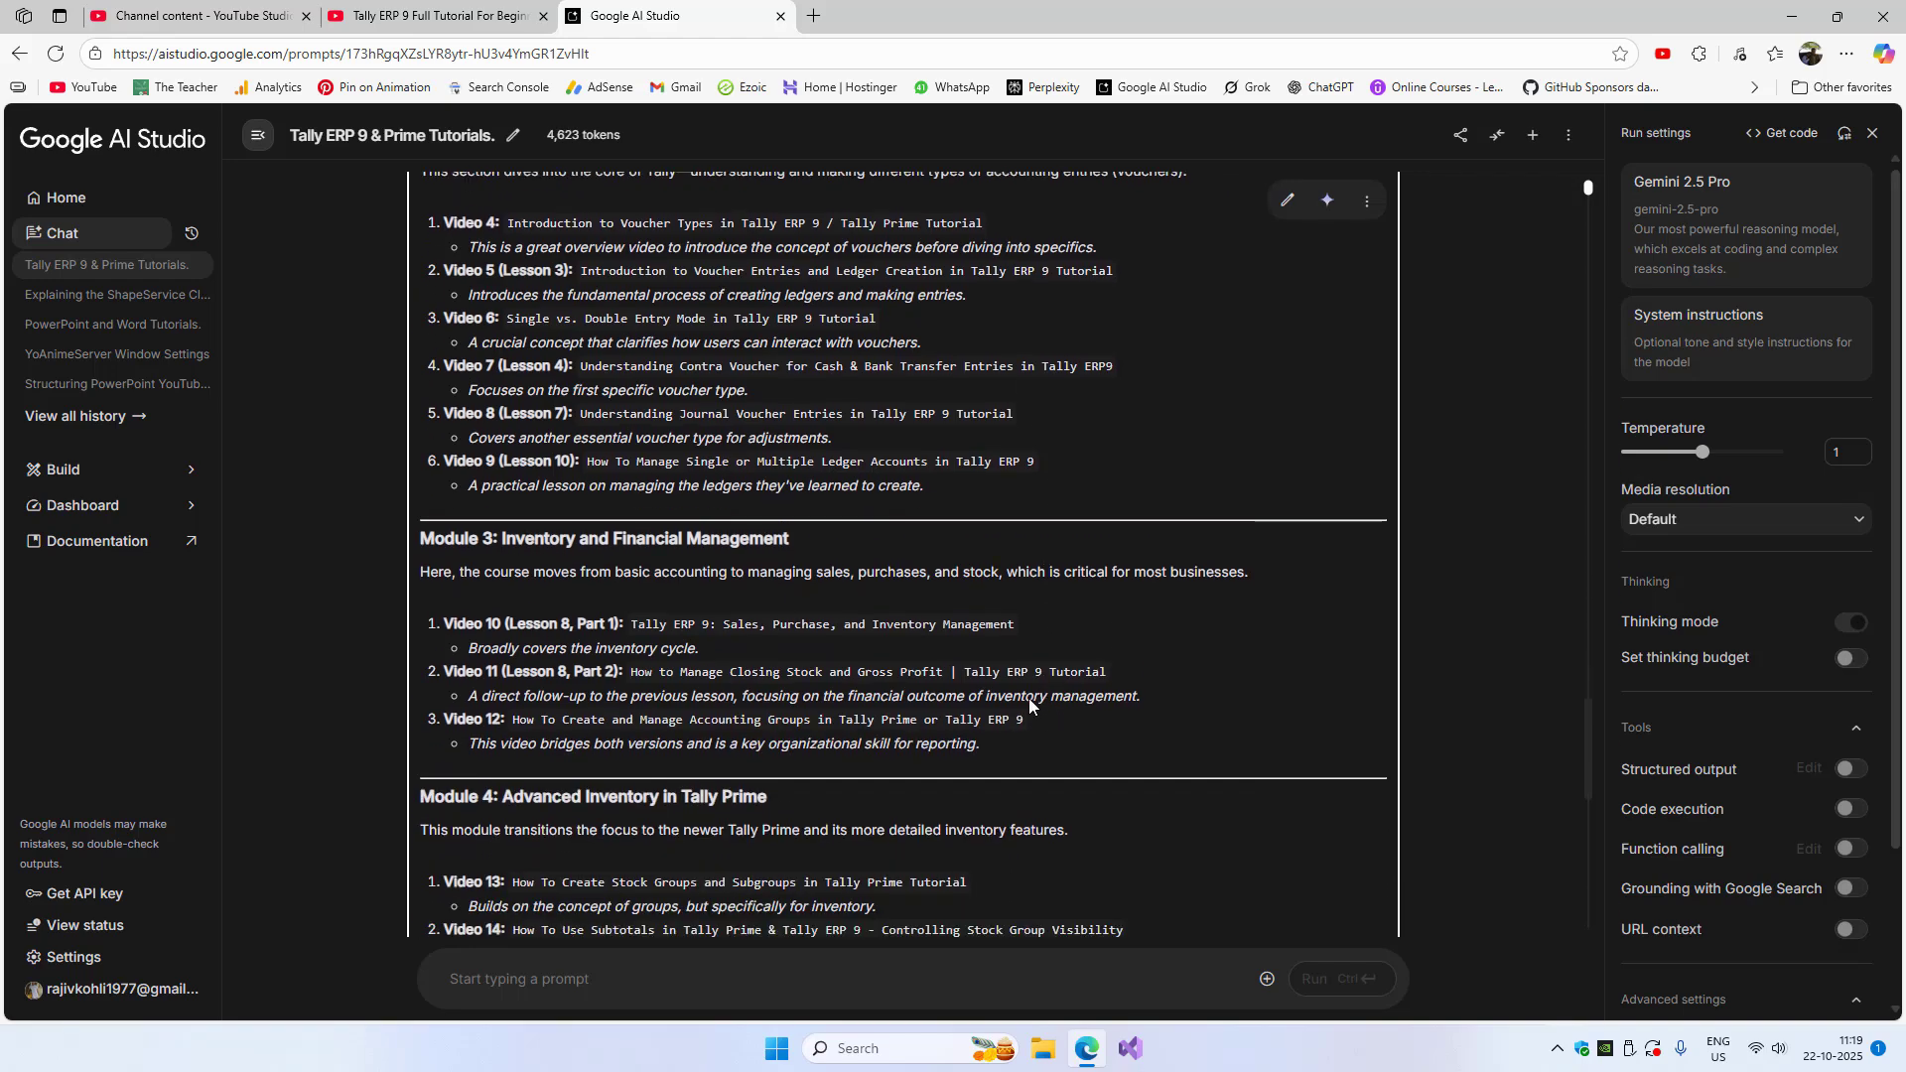
pyautogui.click(436, 15)
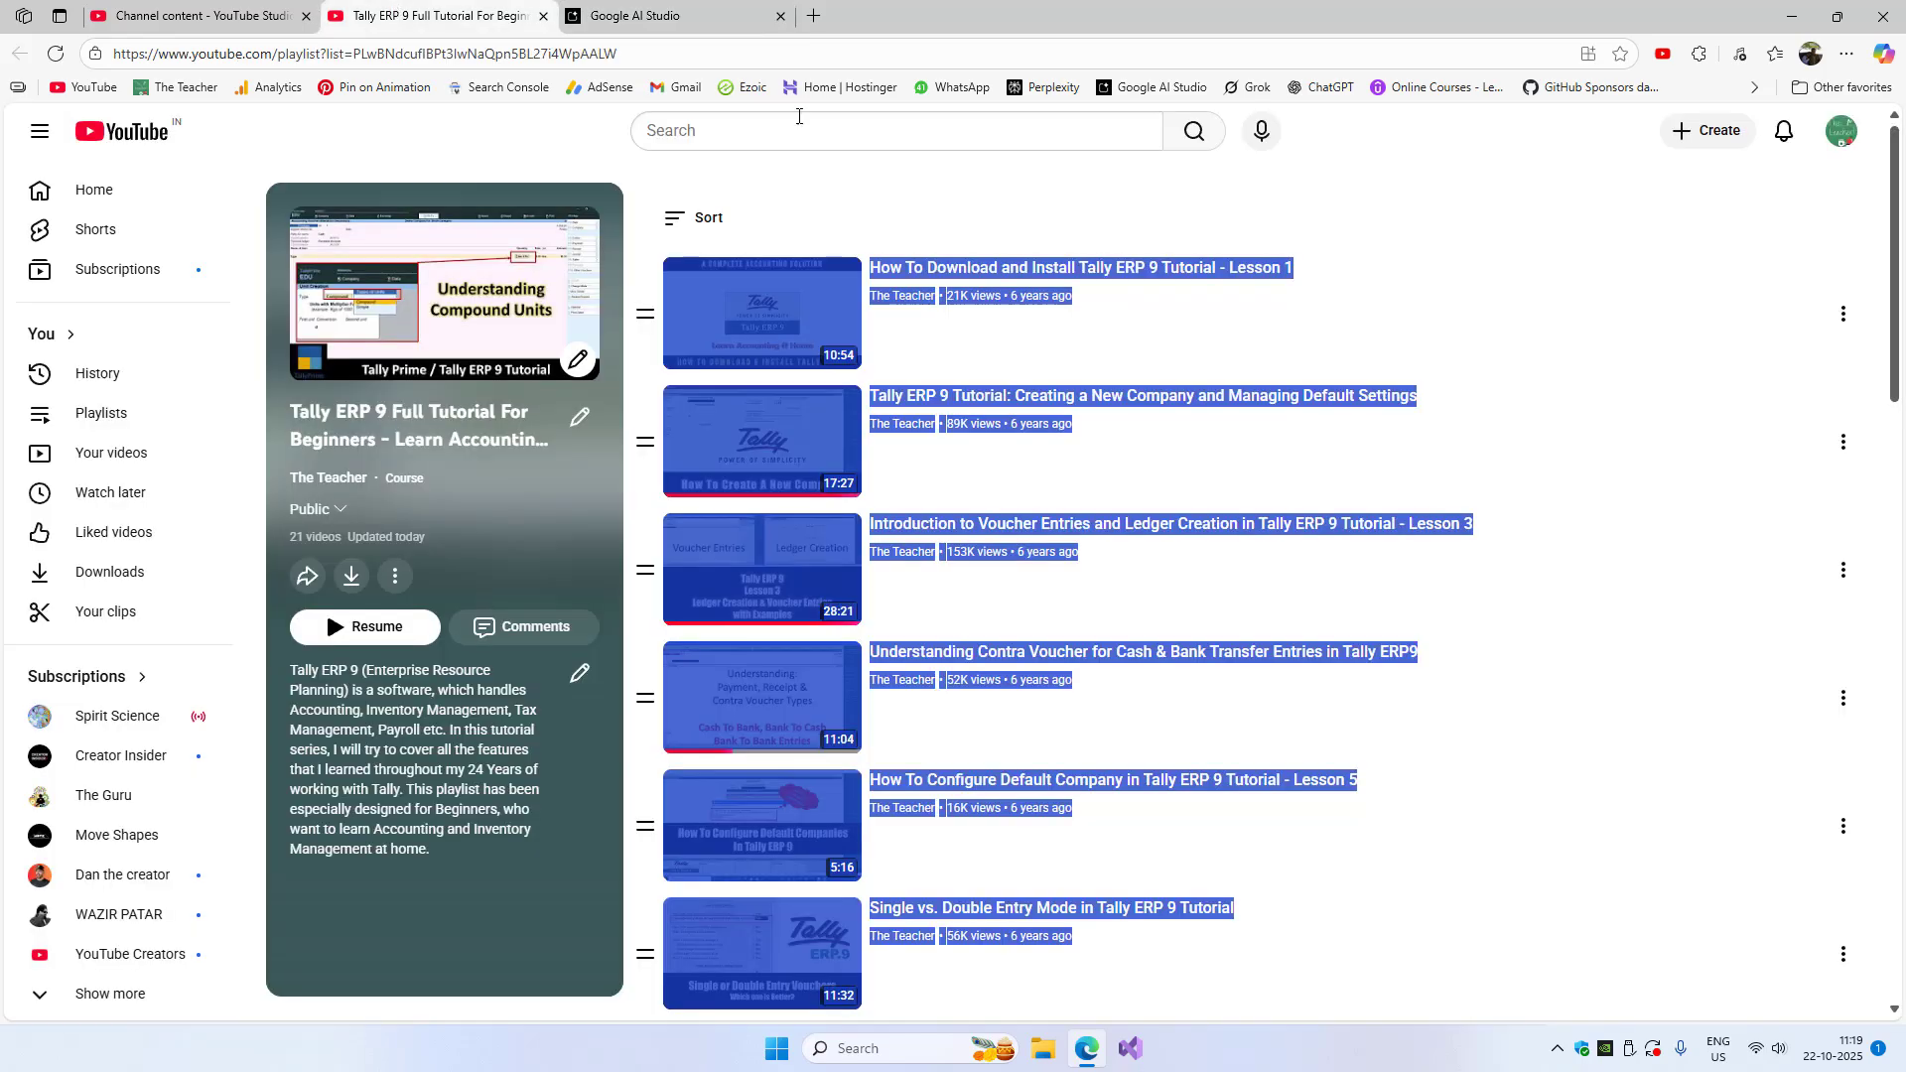
pyautogui.click(707, 221)
pyautogui.click(830, 193)
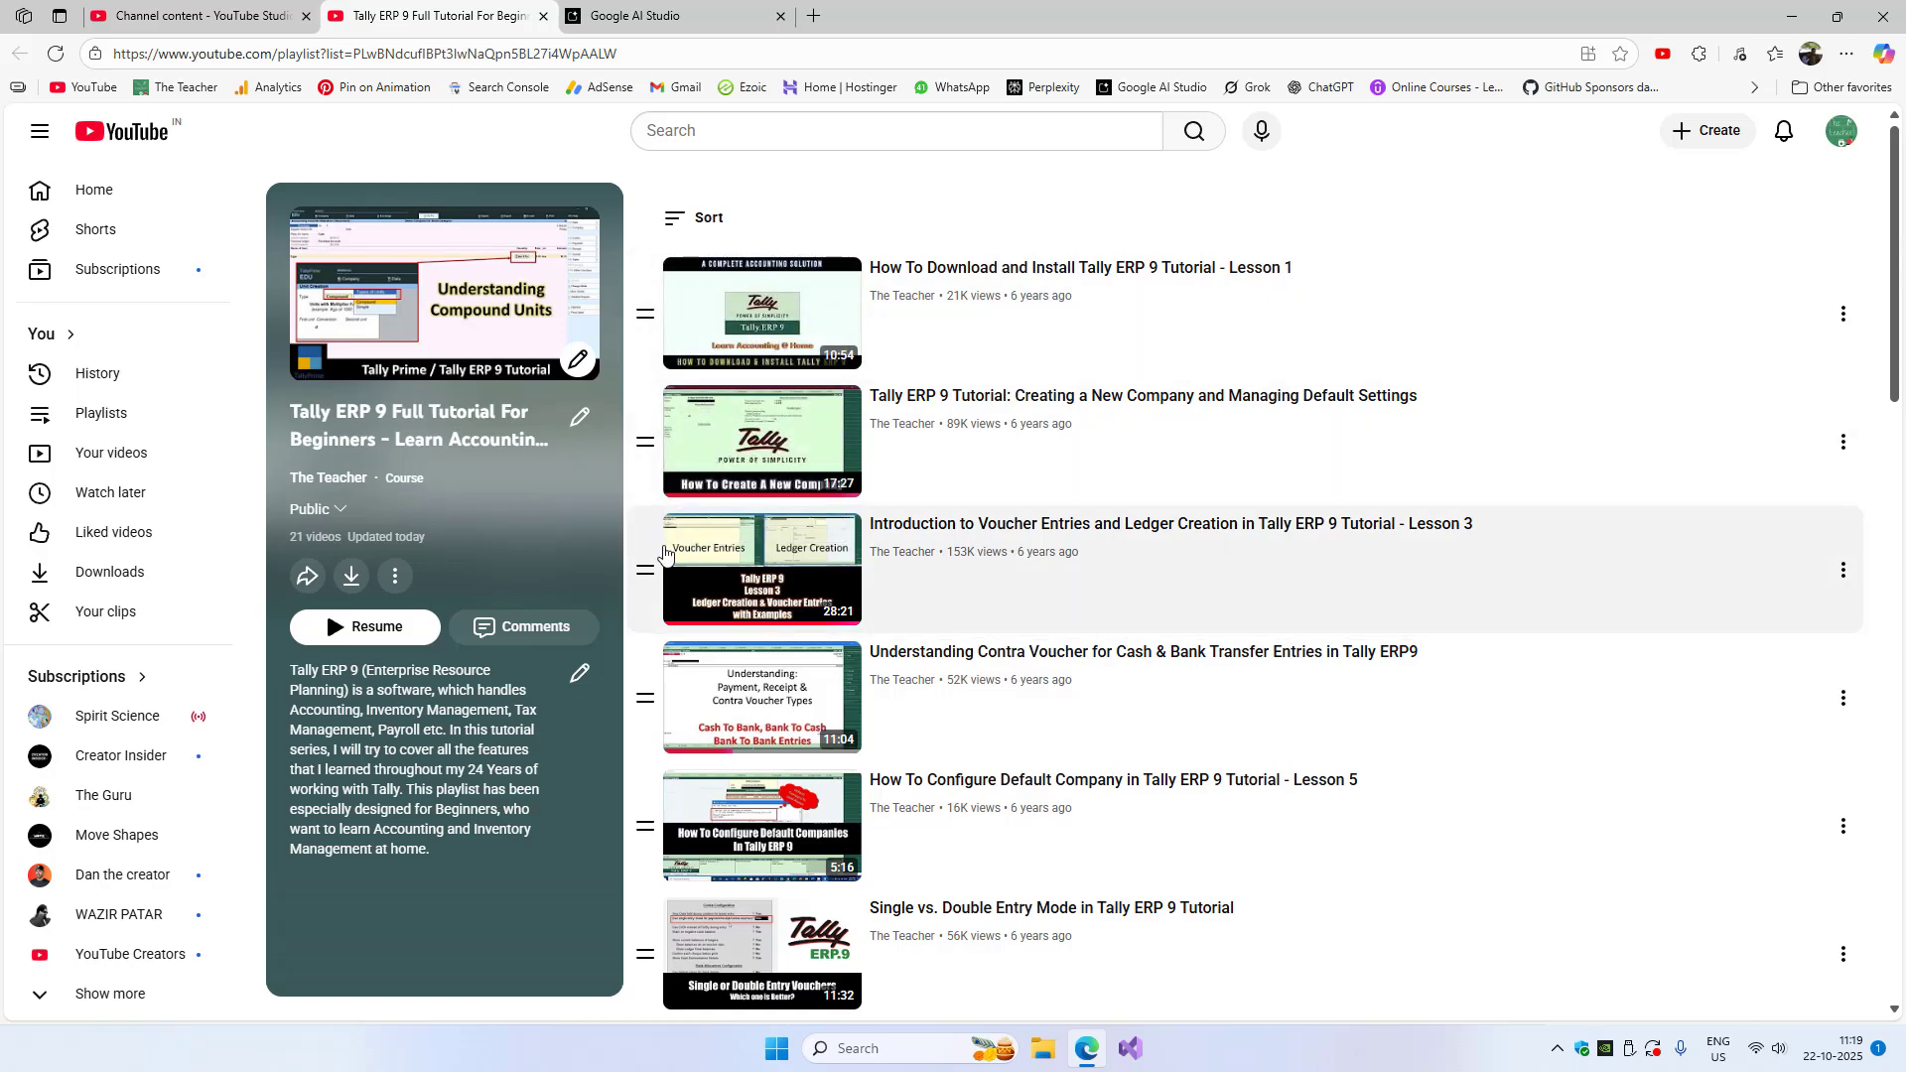
pyautogui.click(640, 16)
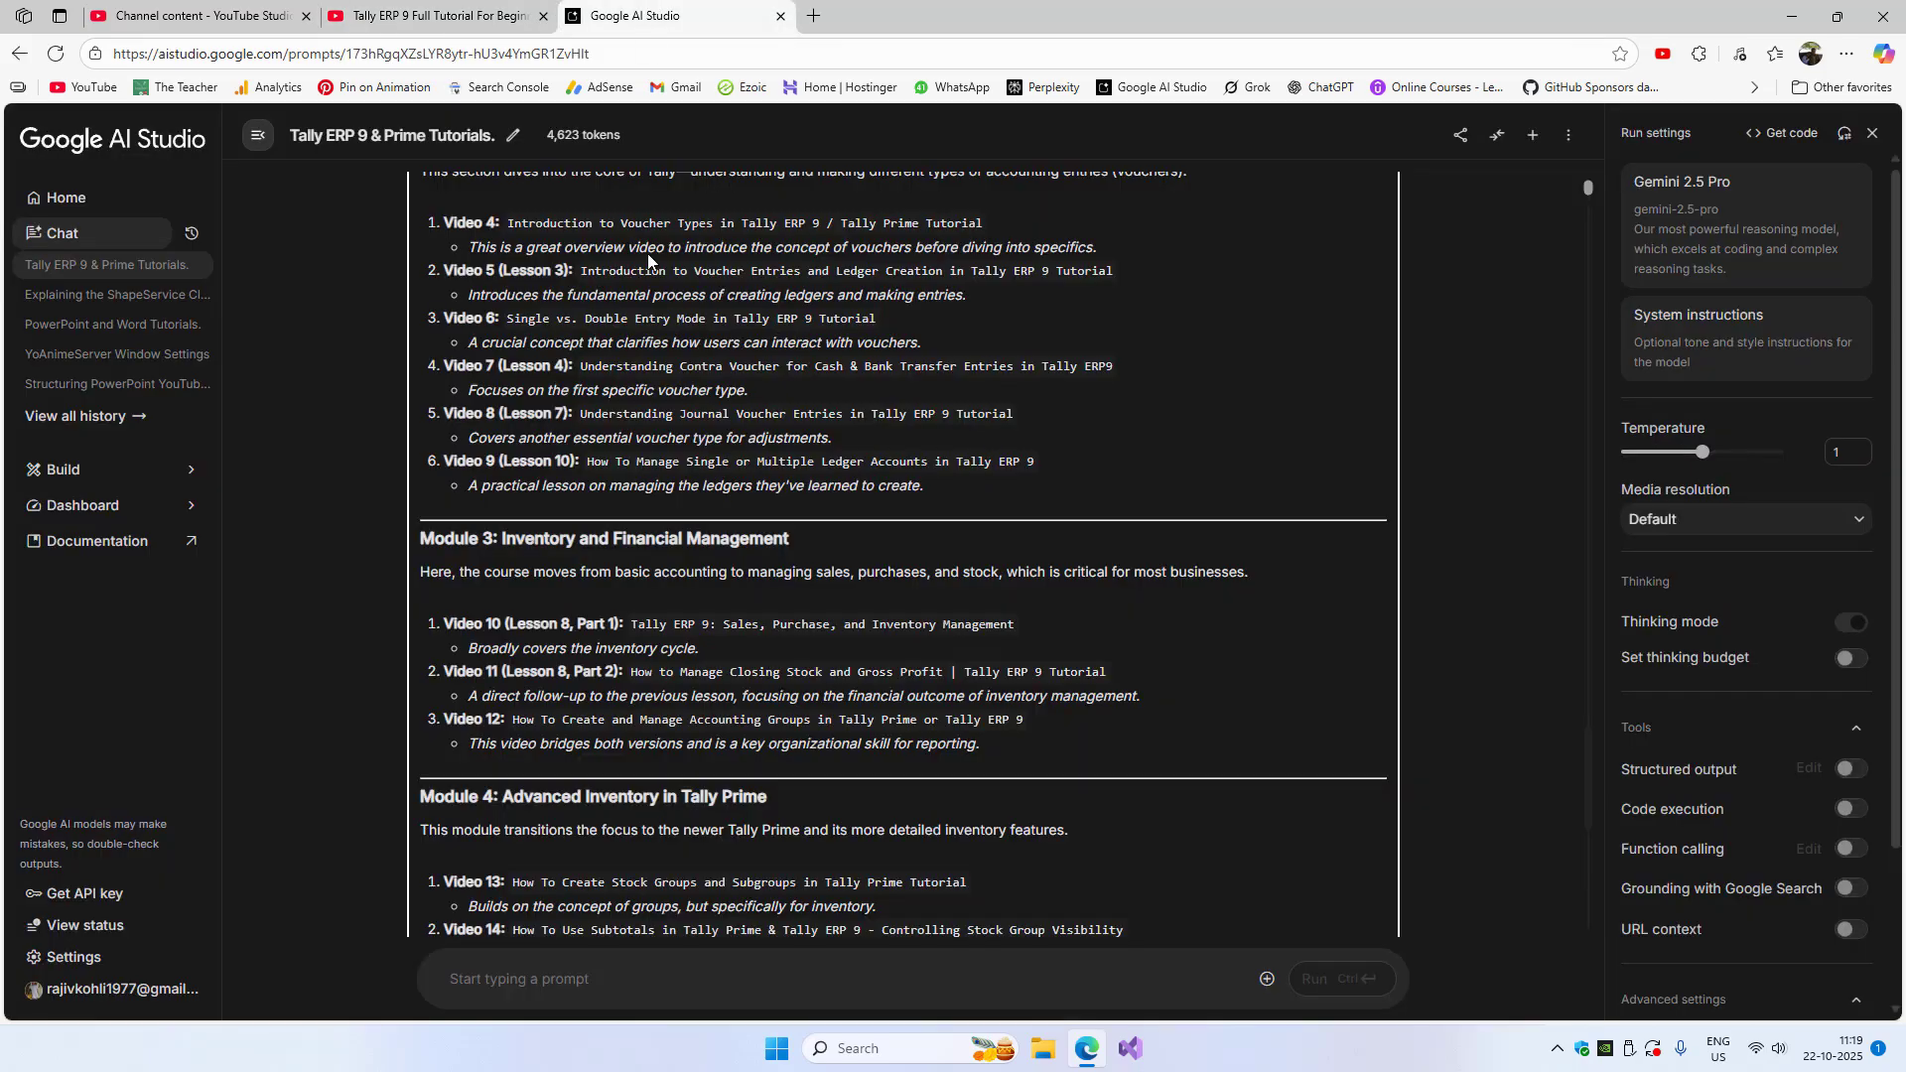
pyautogui.scroll(5, 571, 698)
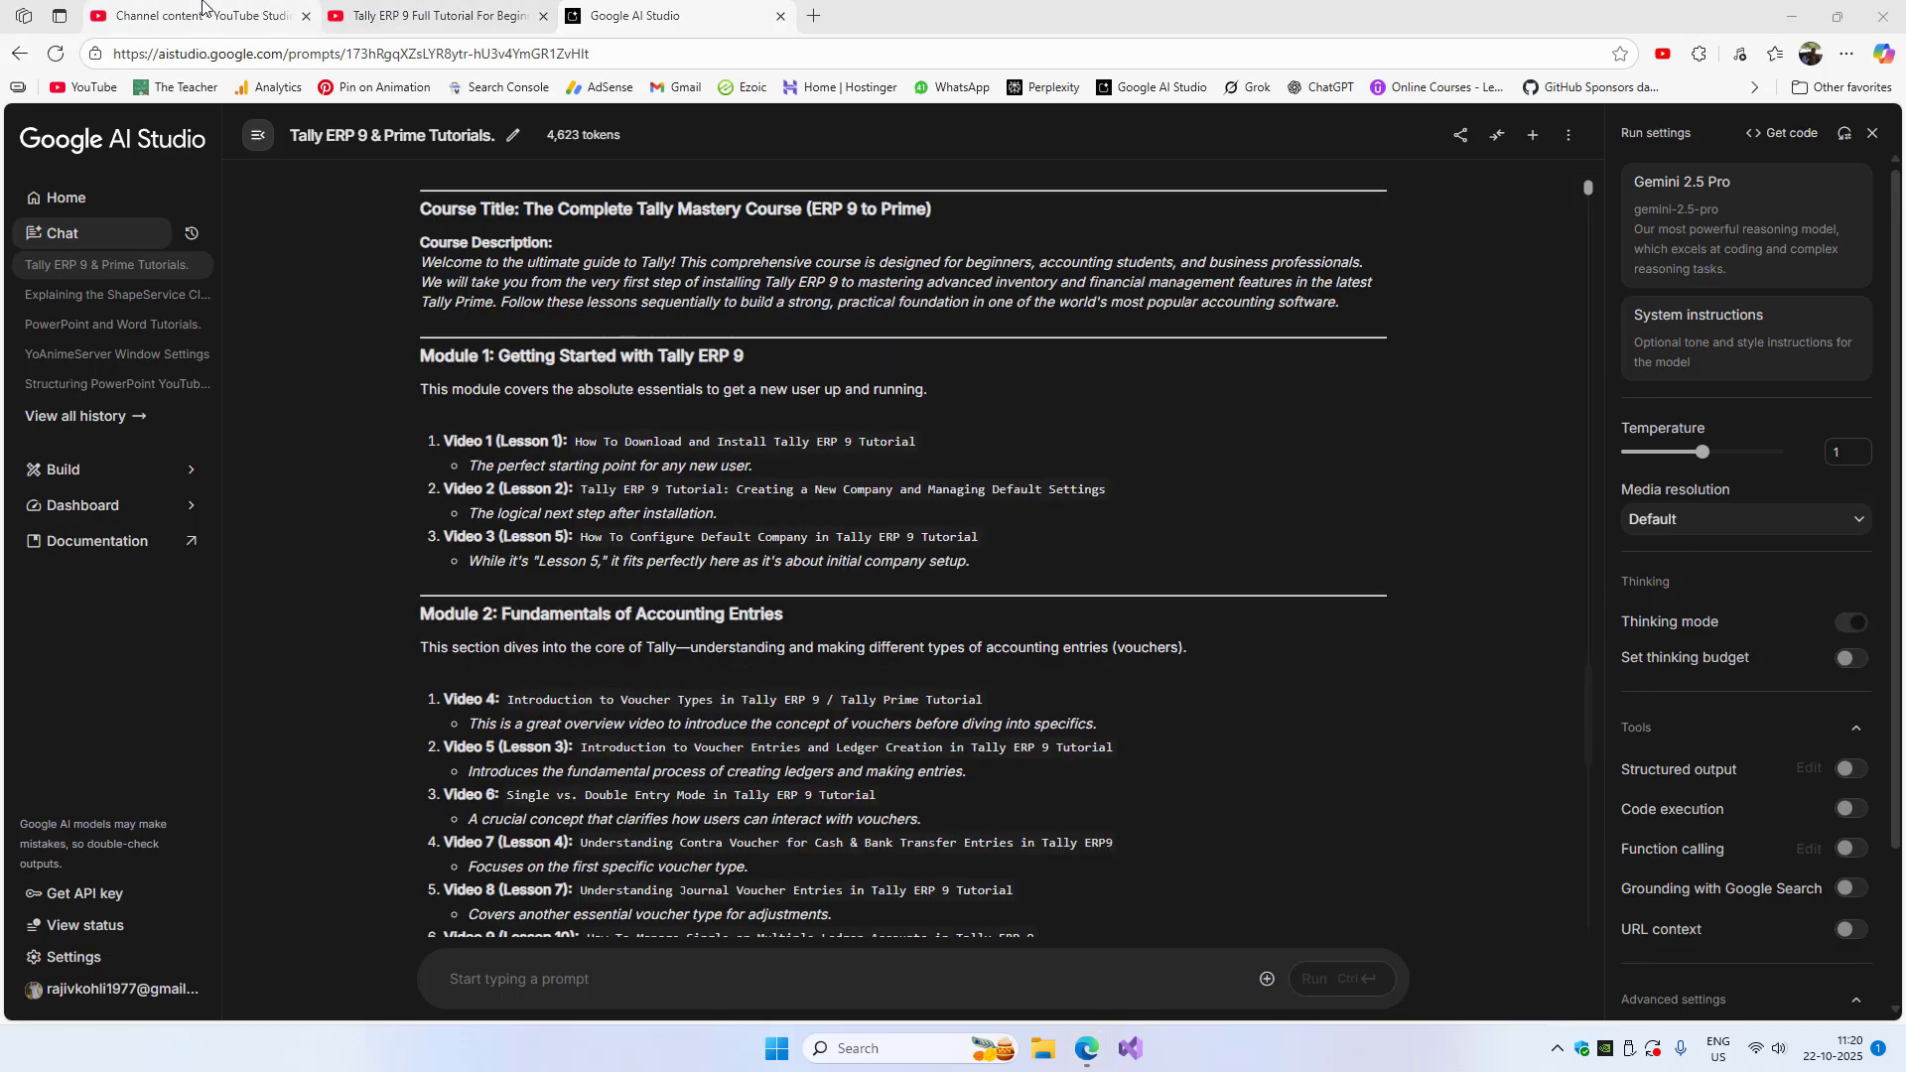
pyautogui.click(198, 16)
pyautogui.click(98, 496)
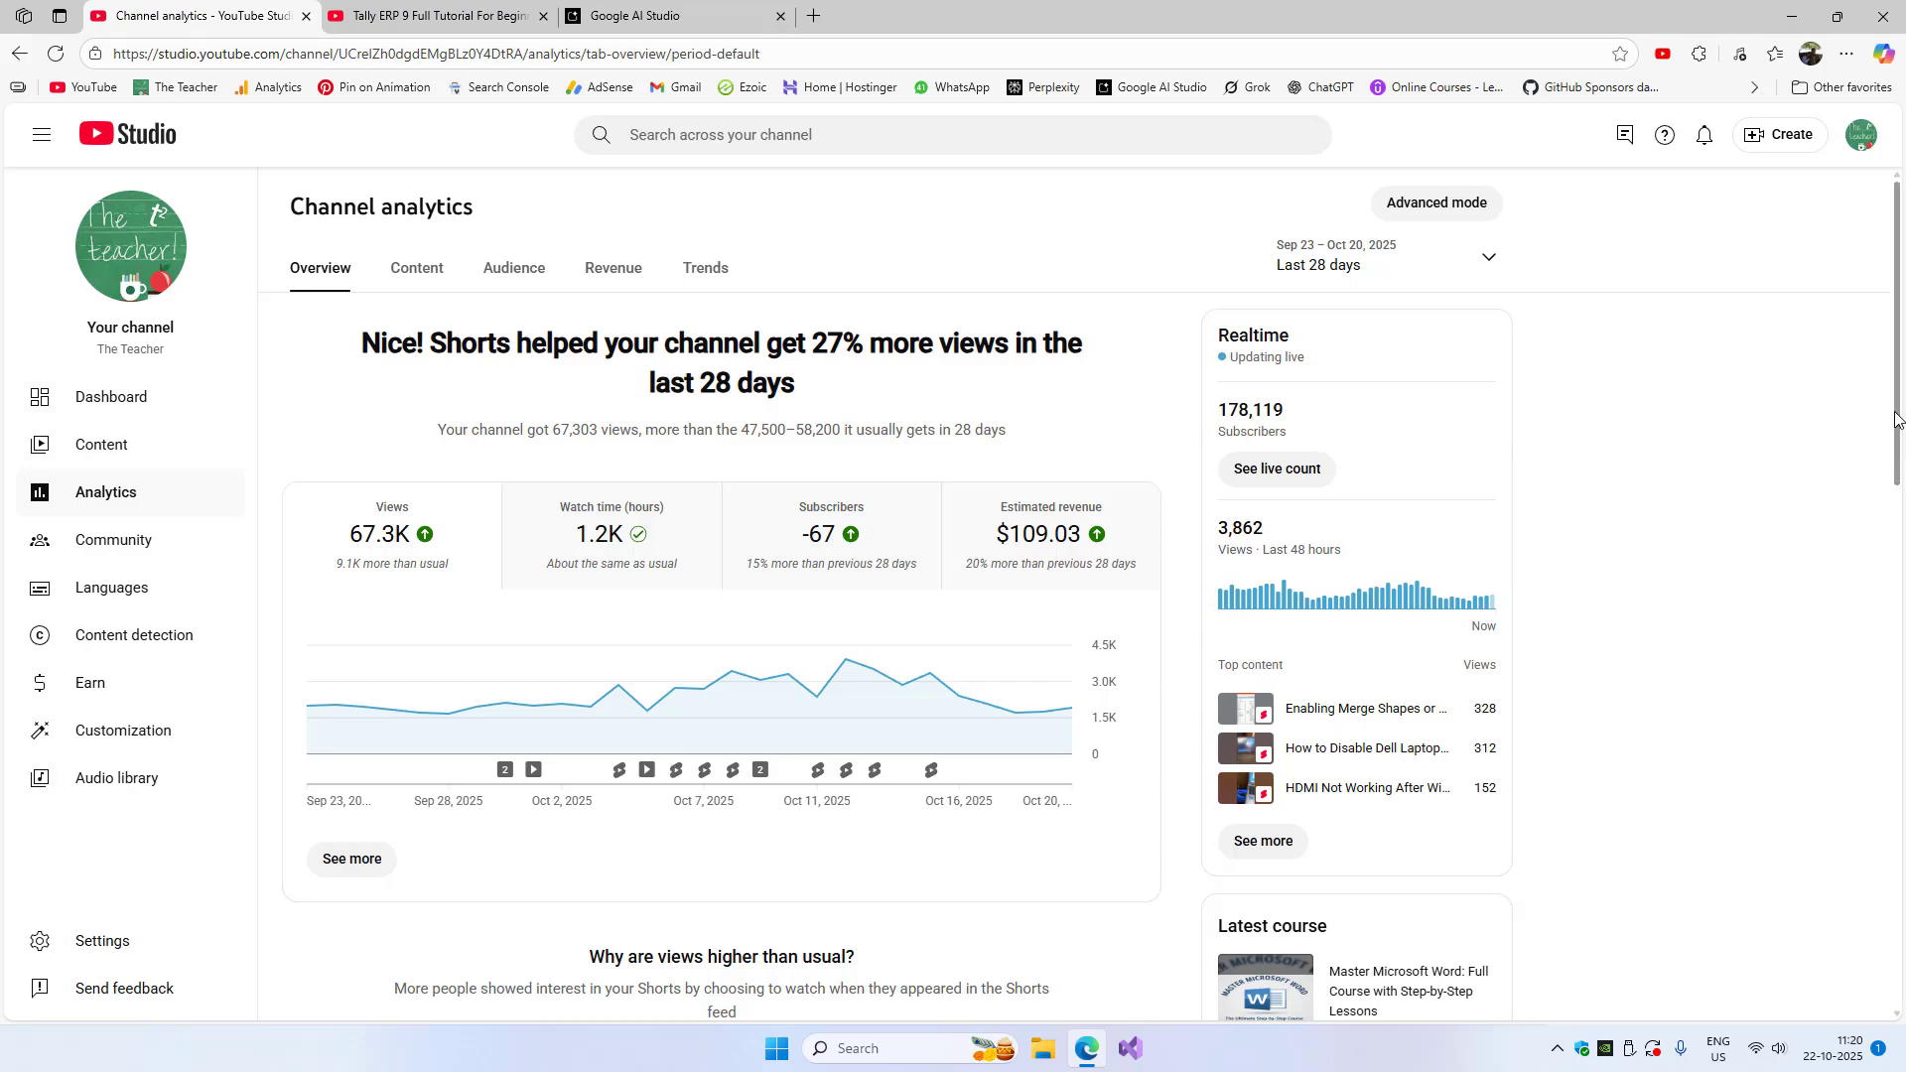
# Inspect the Master Microsoft Word course's analytics, details and both pages of its videos
pyautogui.moveTo(1894, 425); pyautogui.dragTo(1894, 612)
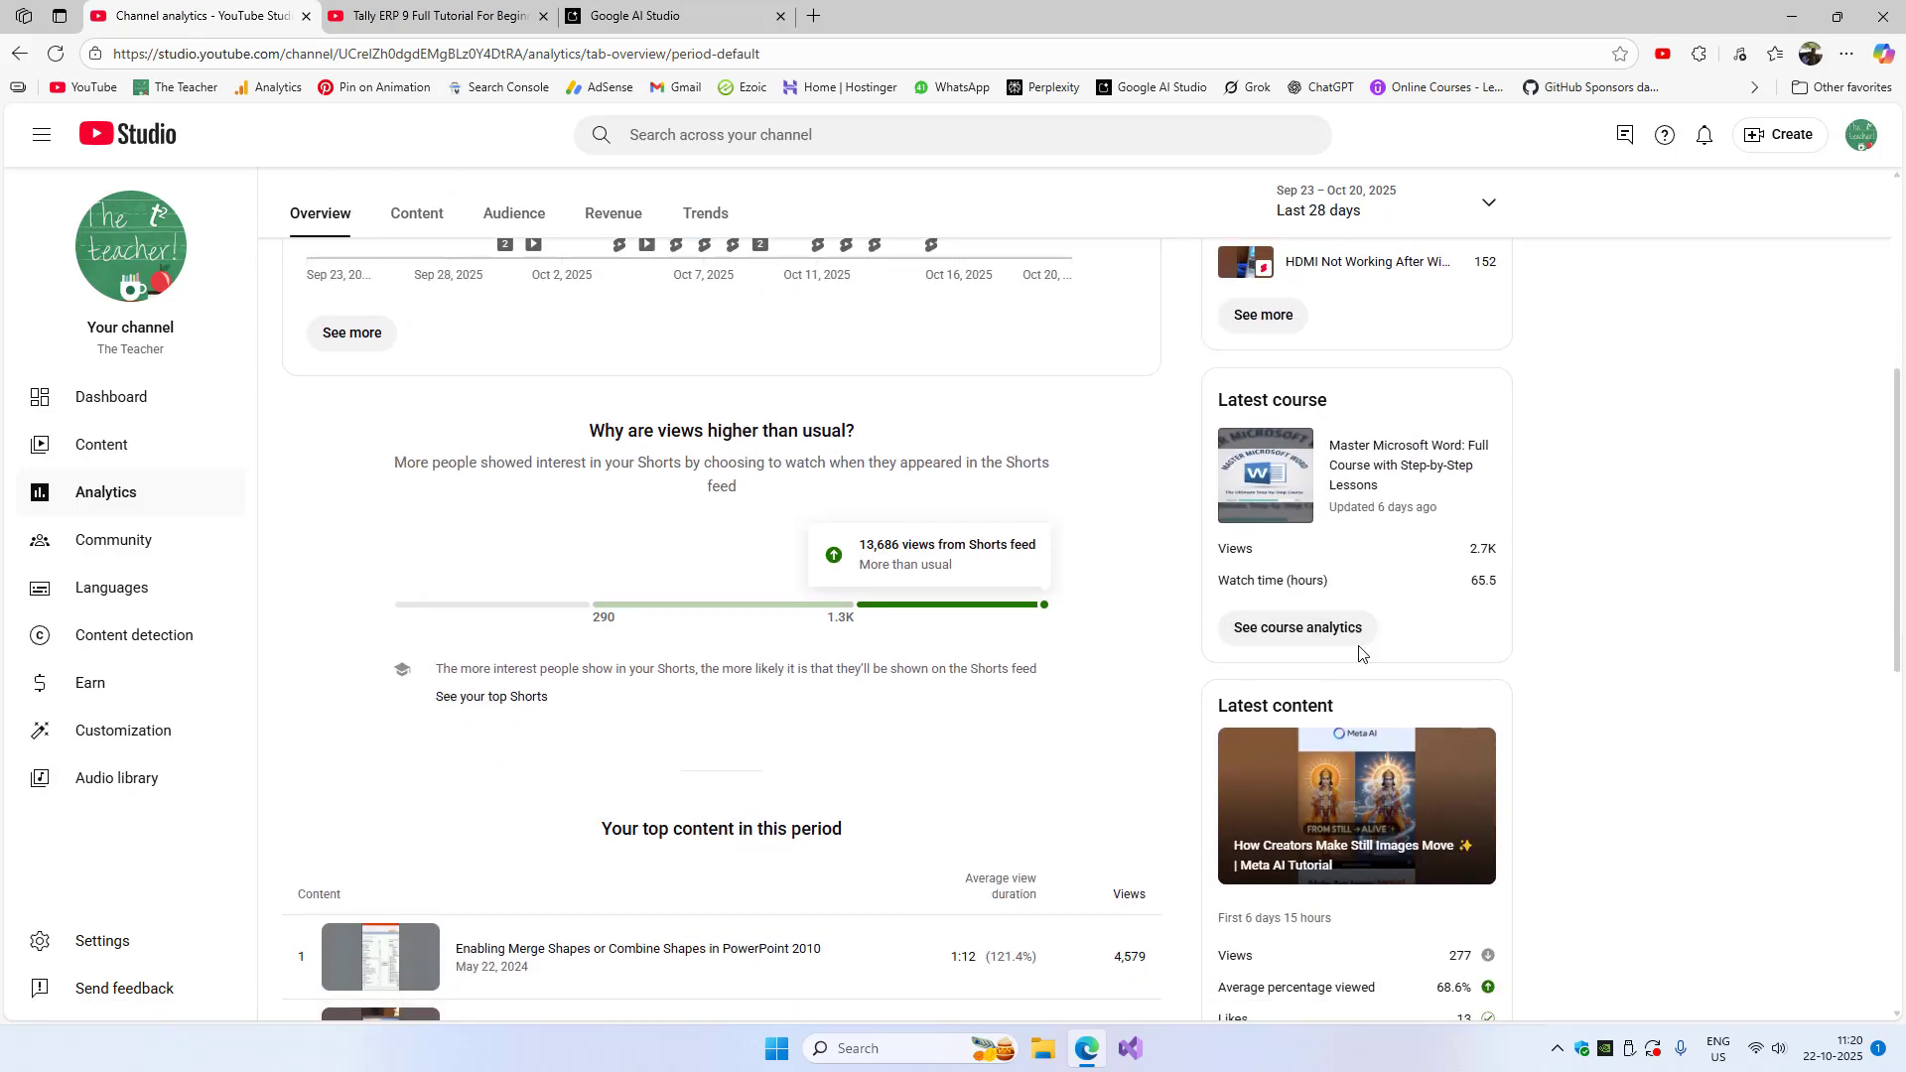
pyautogui.click(1267, 630)
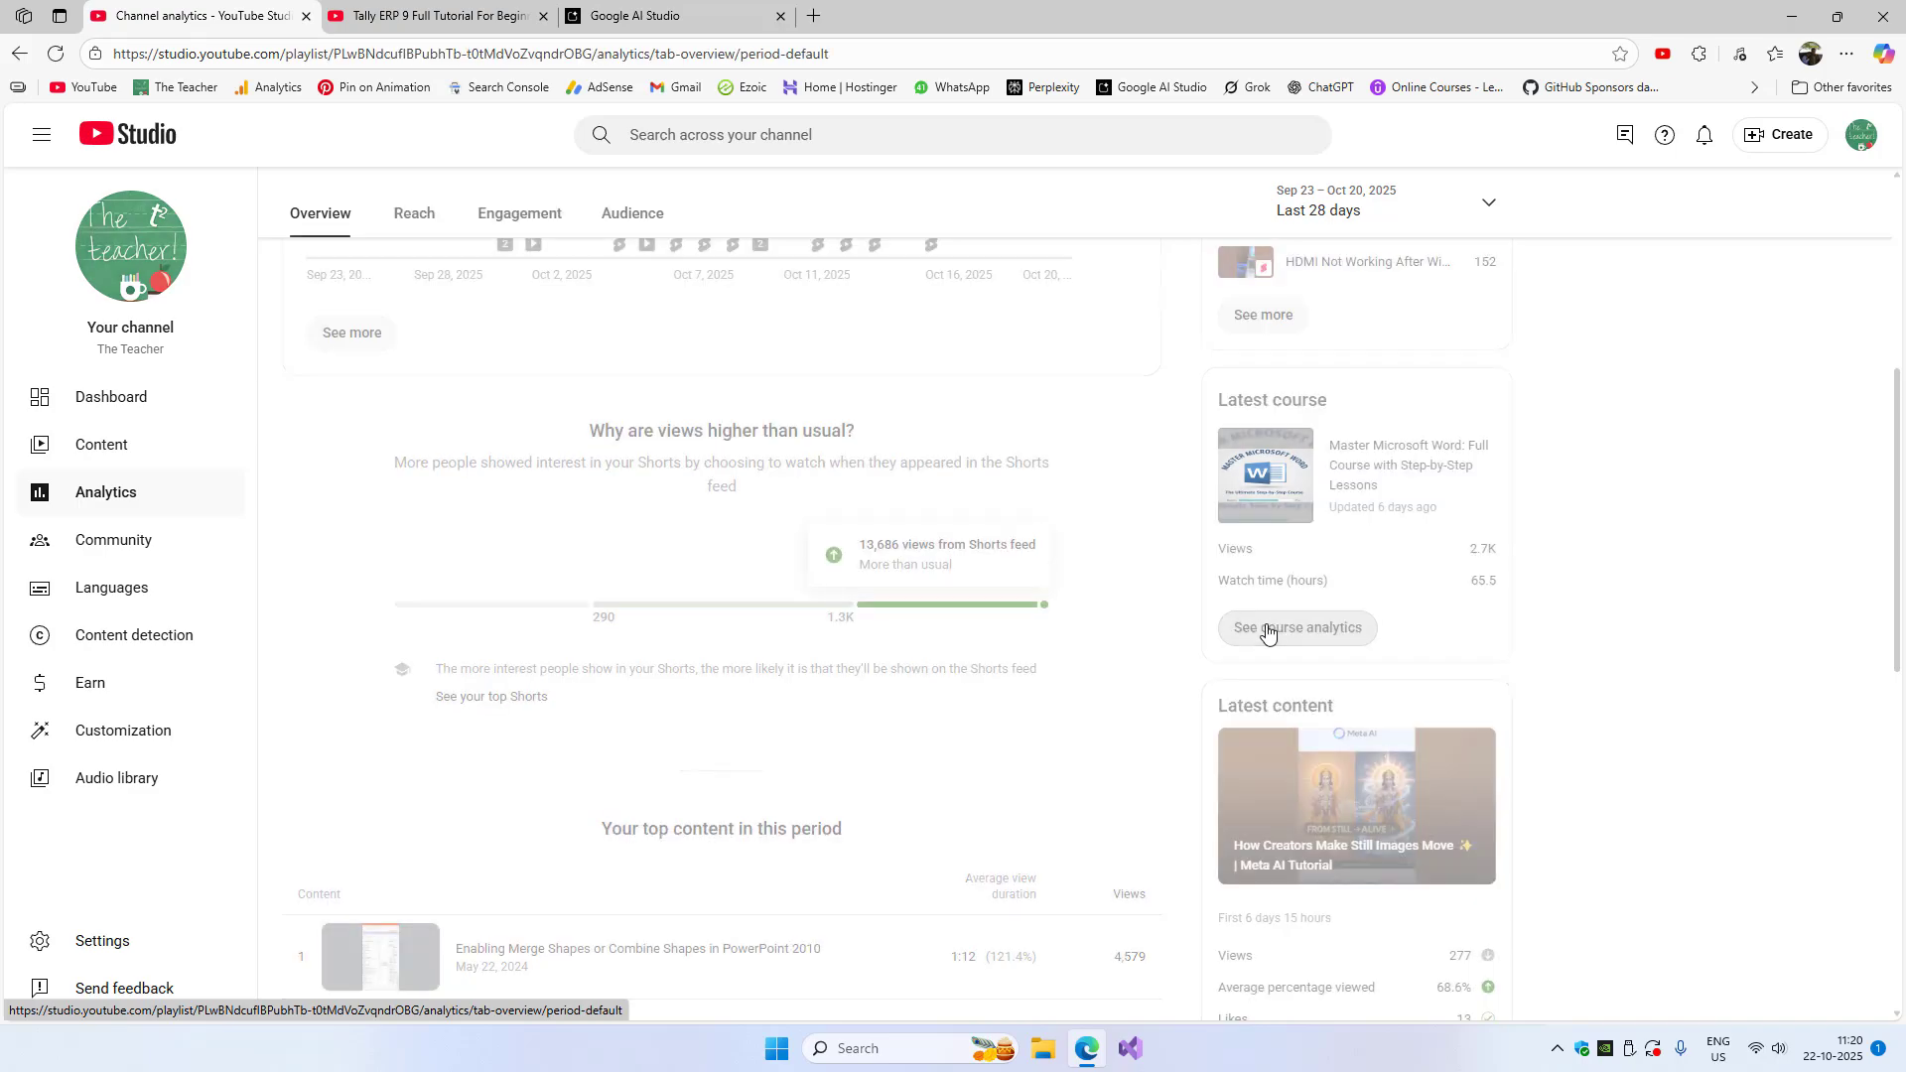
pyautogui.moveTo(98, 312)
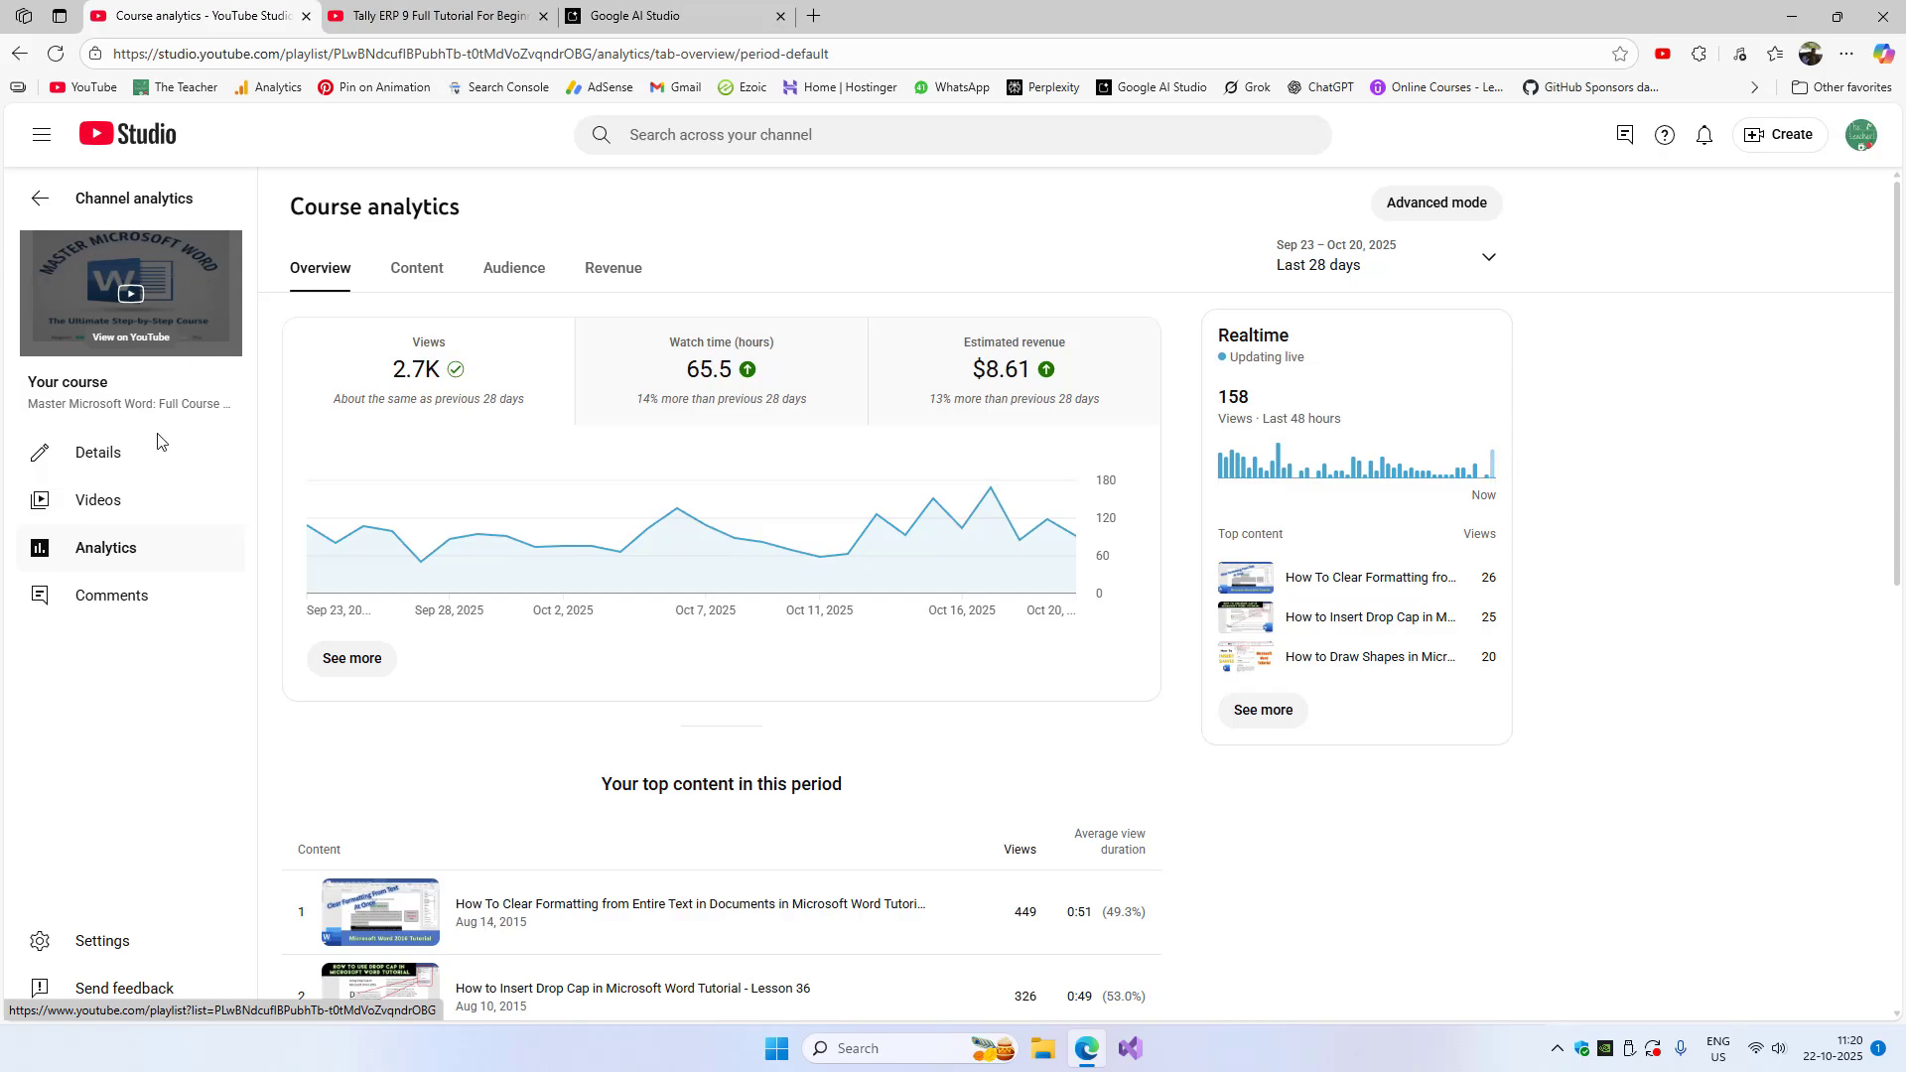
pyautogui.click(115, 462)
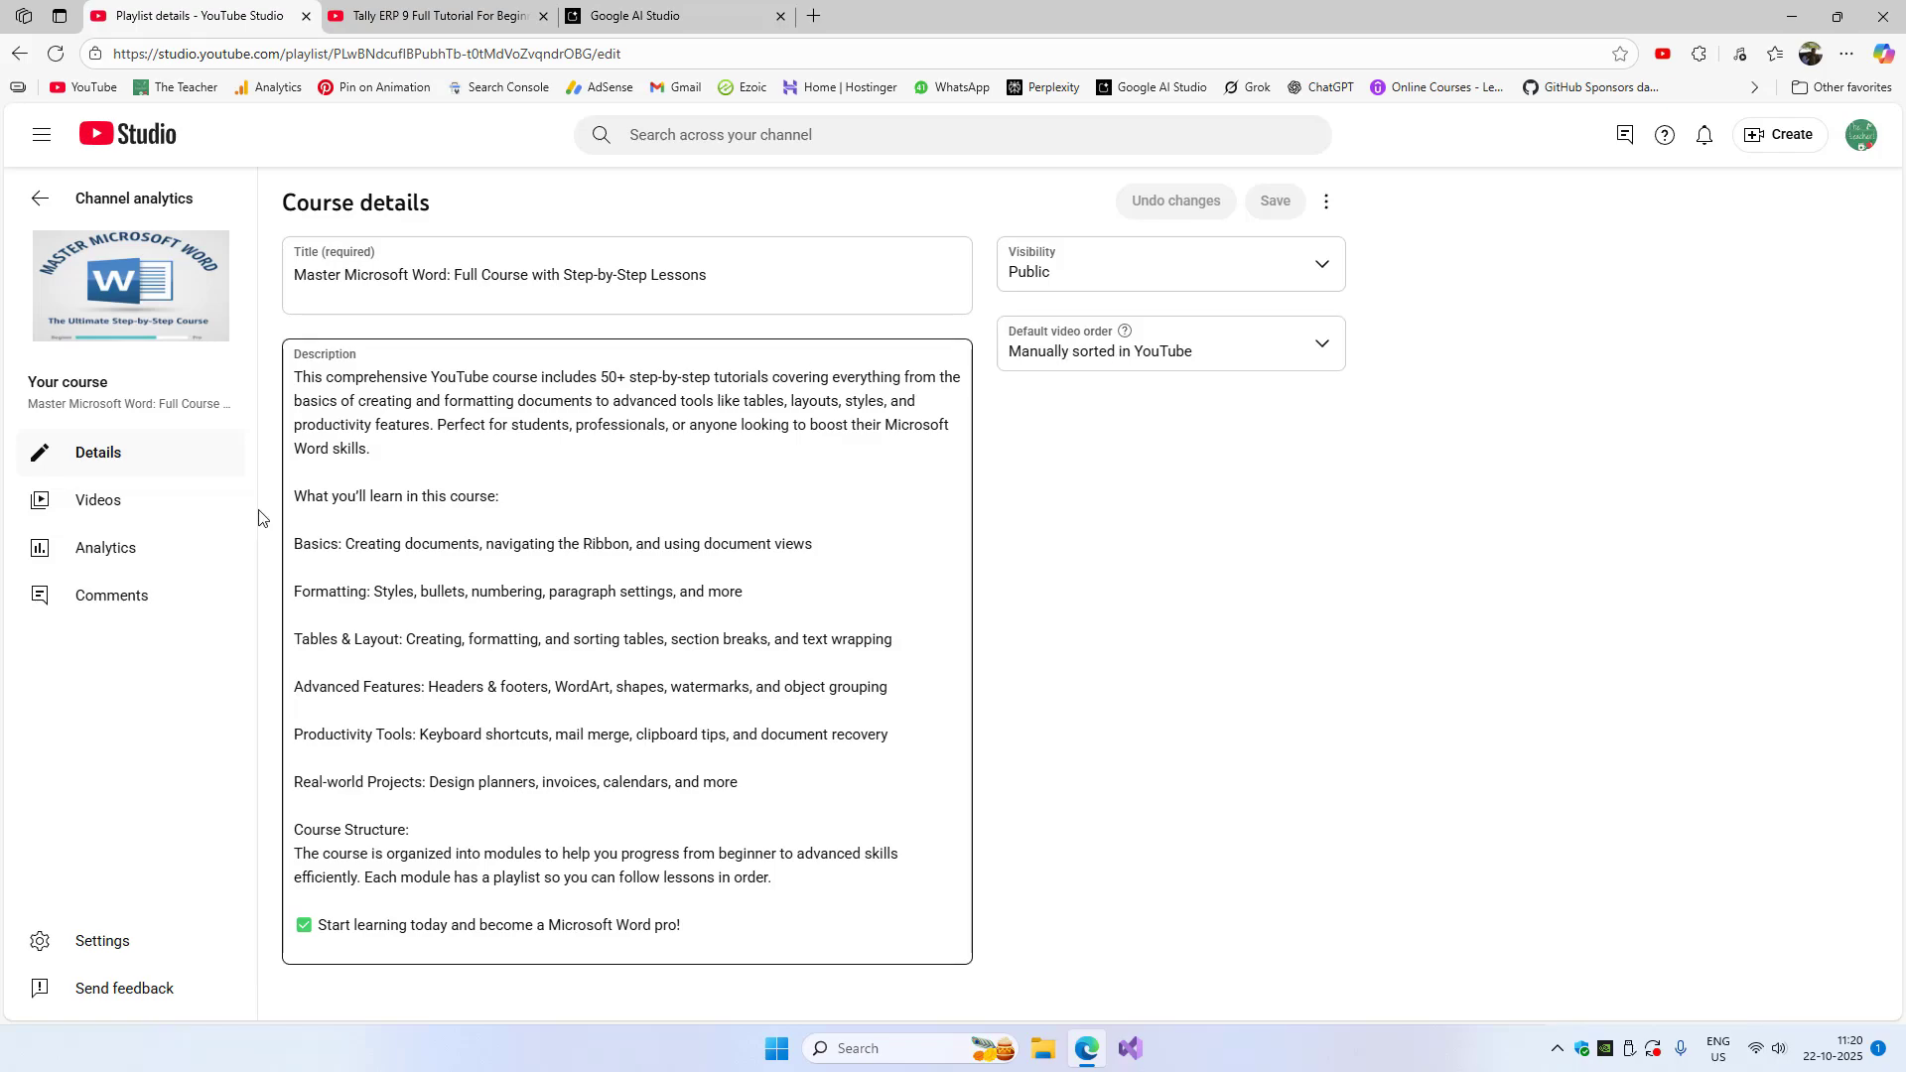
pyautogui.click(159, 507)
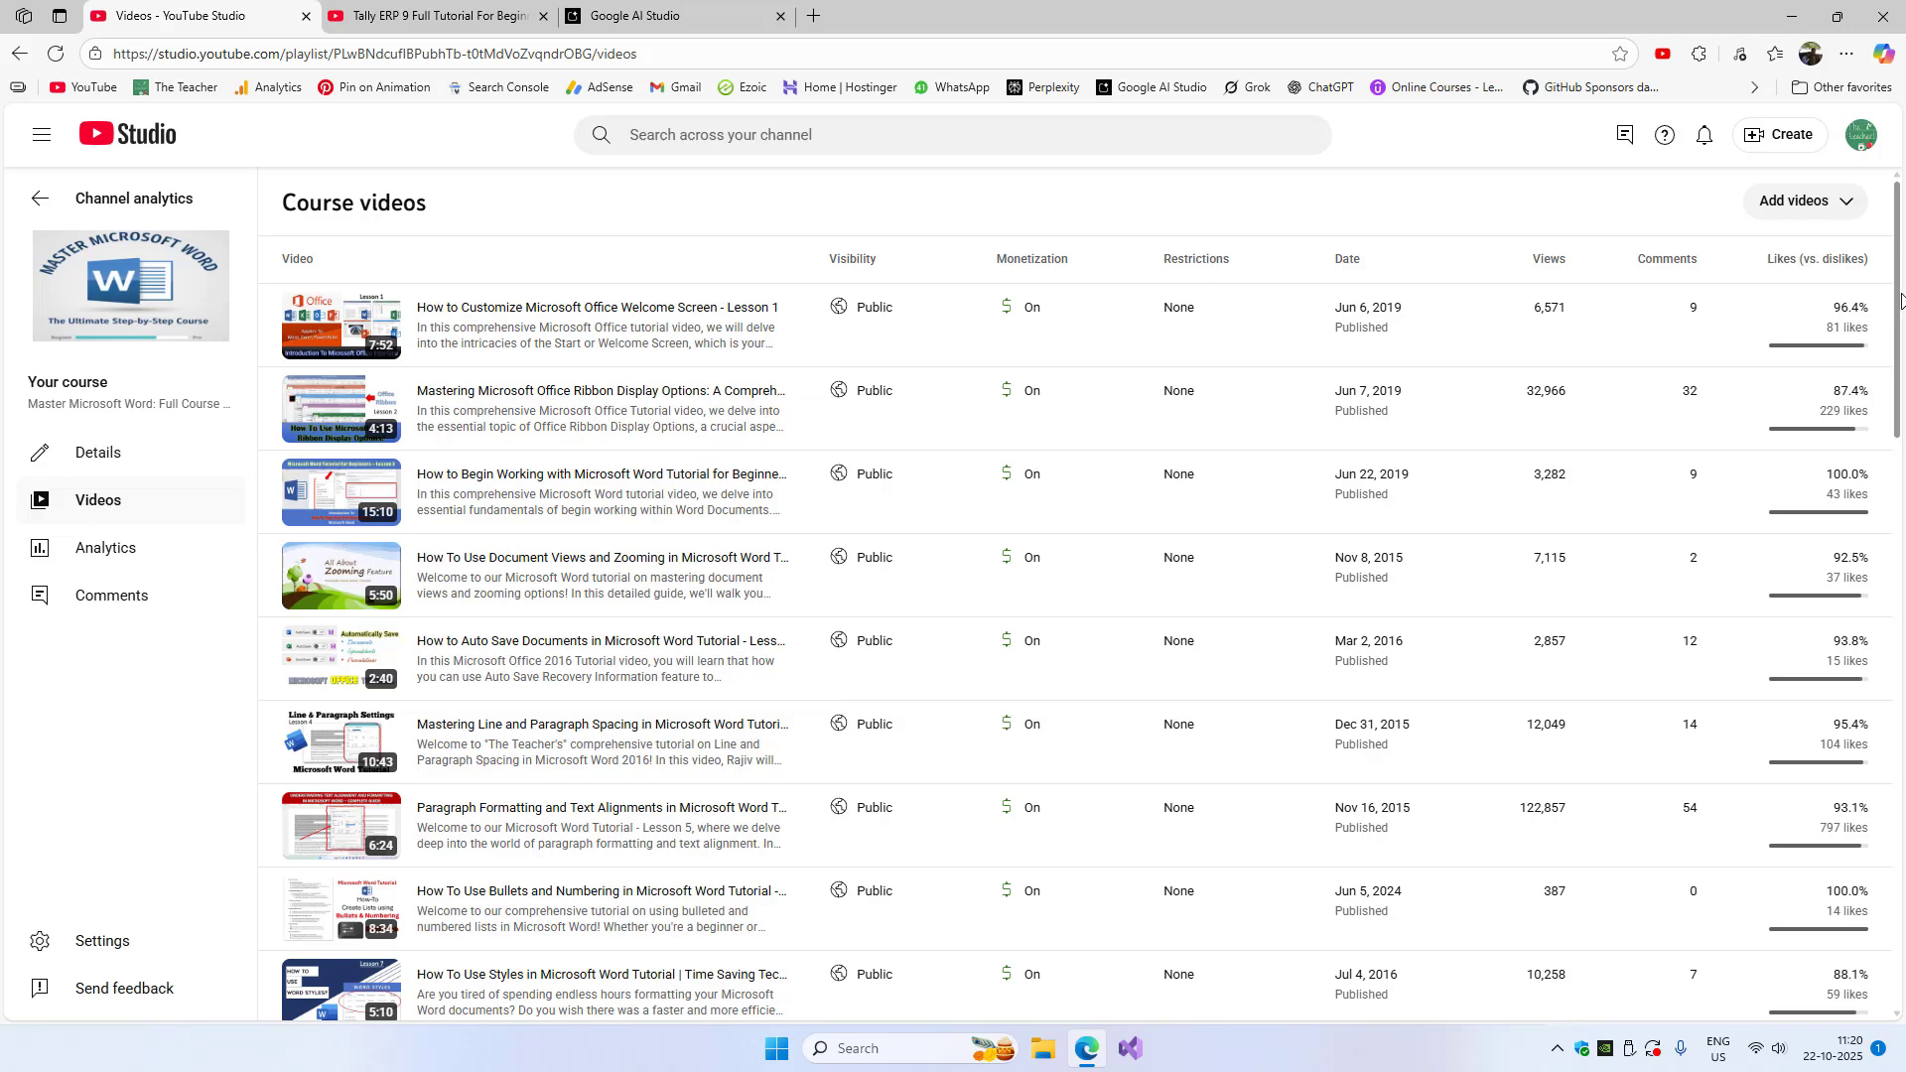
pyautogui.moveTo(1901, 300); pyautogui.dragTo(1863, 902)
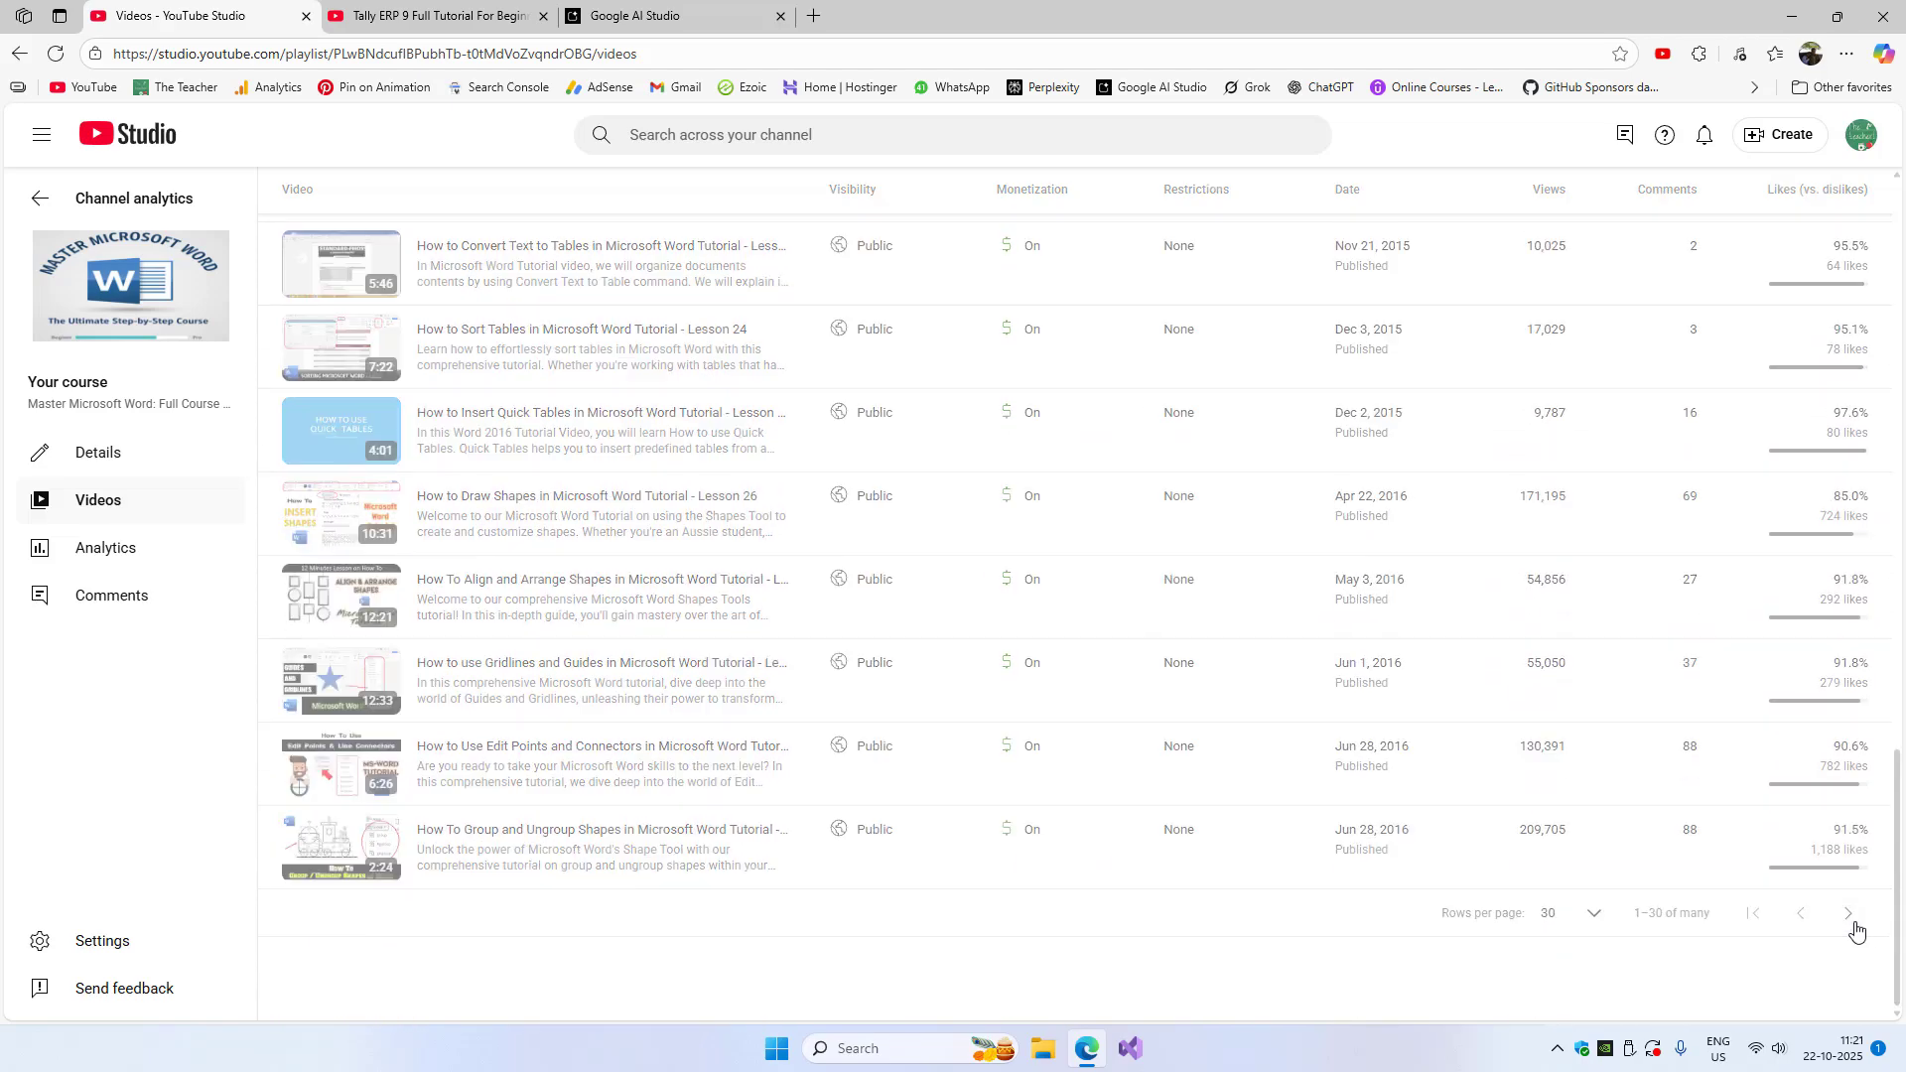
pyautogui.click(1850, 915)
# Return to the channel analytics overview and scroll through its 28-day figures
pyautogui.click(51, 226)
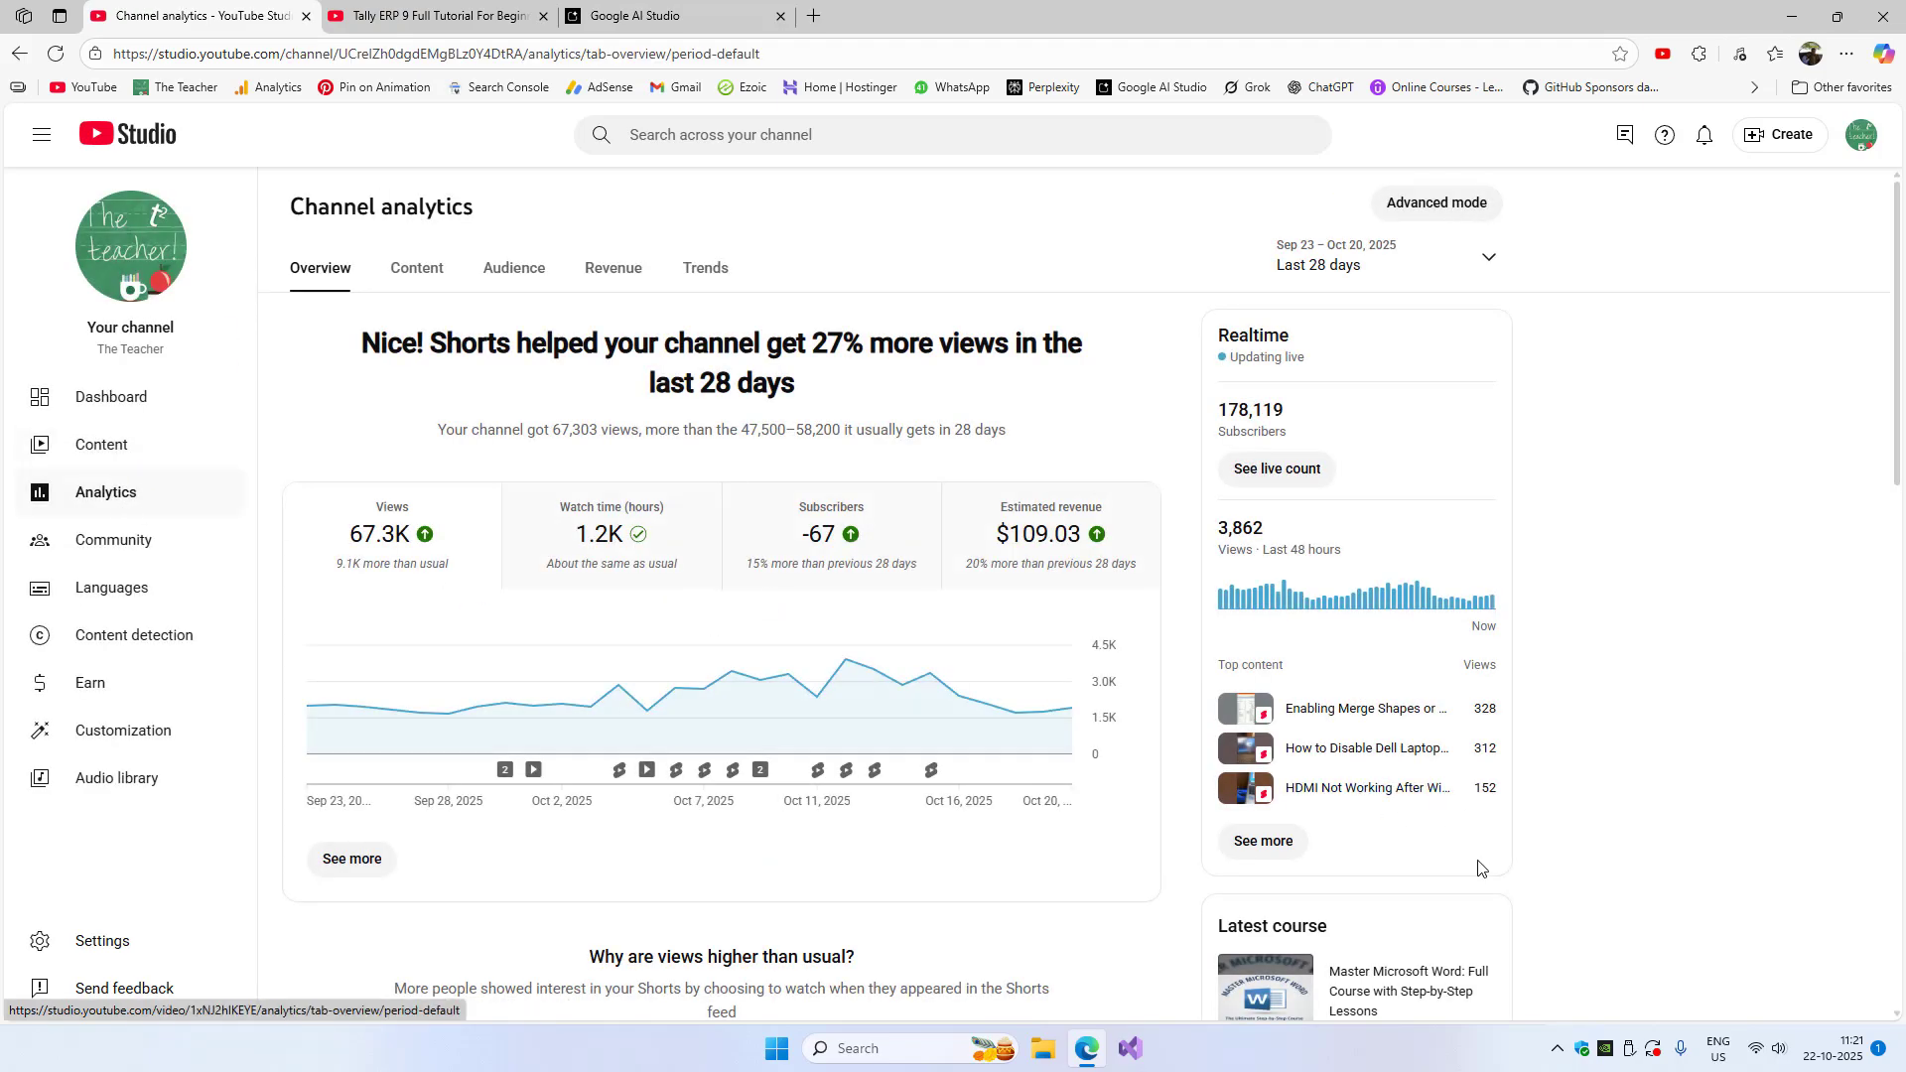
pyautogui.scroll(-7, 1618, 509)
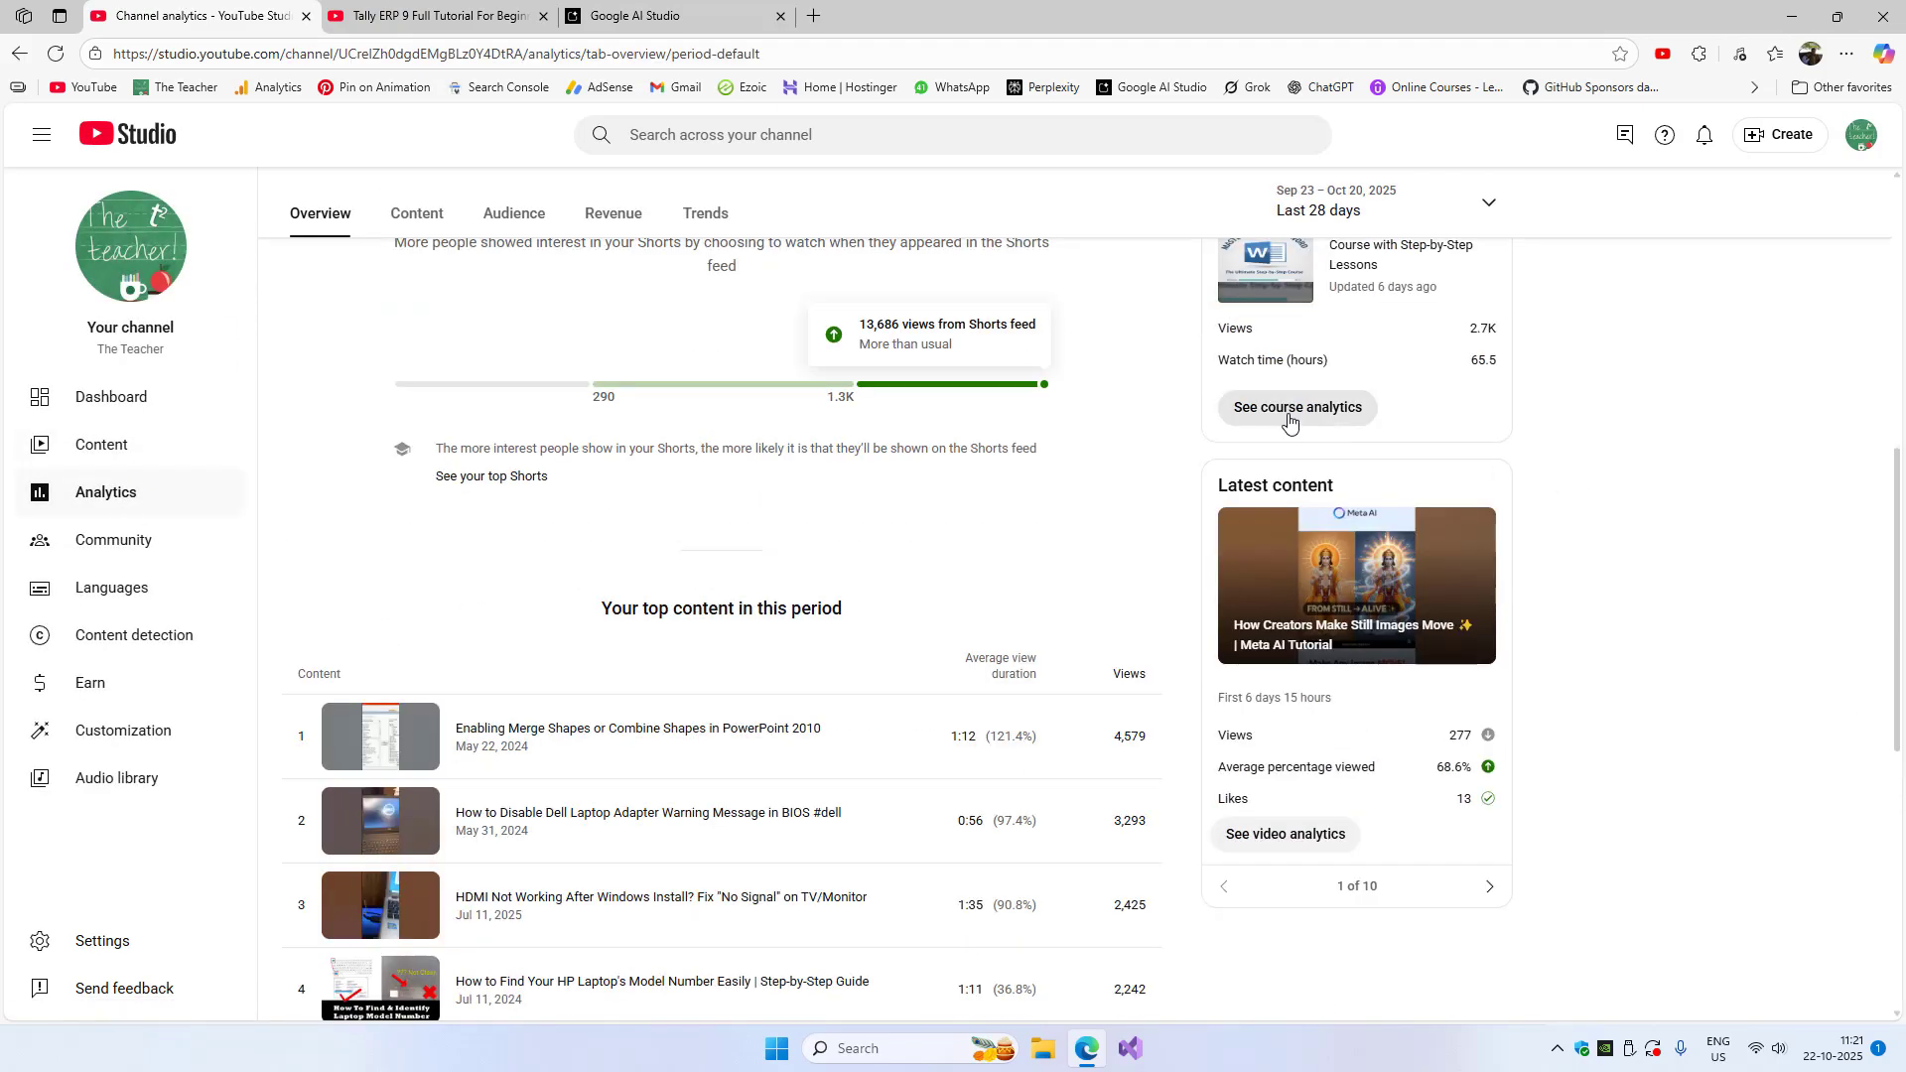
pyautogui.moveTo(1290, 408); pyautogui.dragTo(1796, 466)
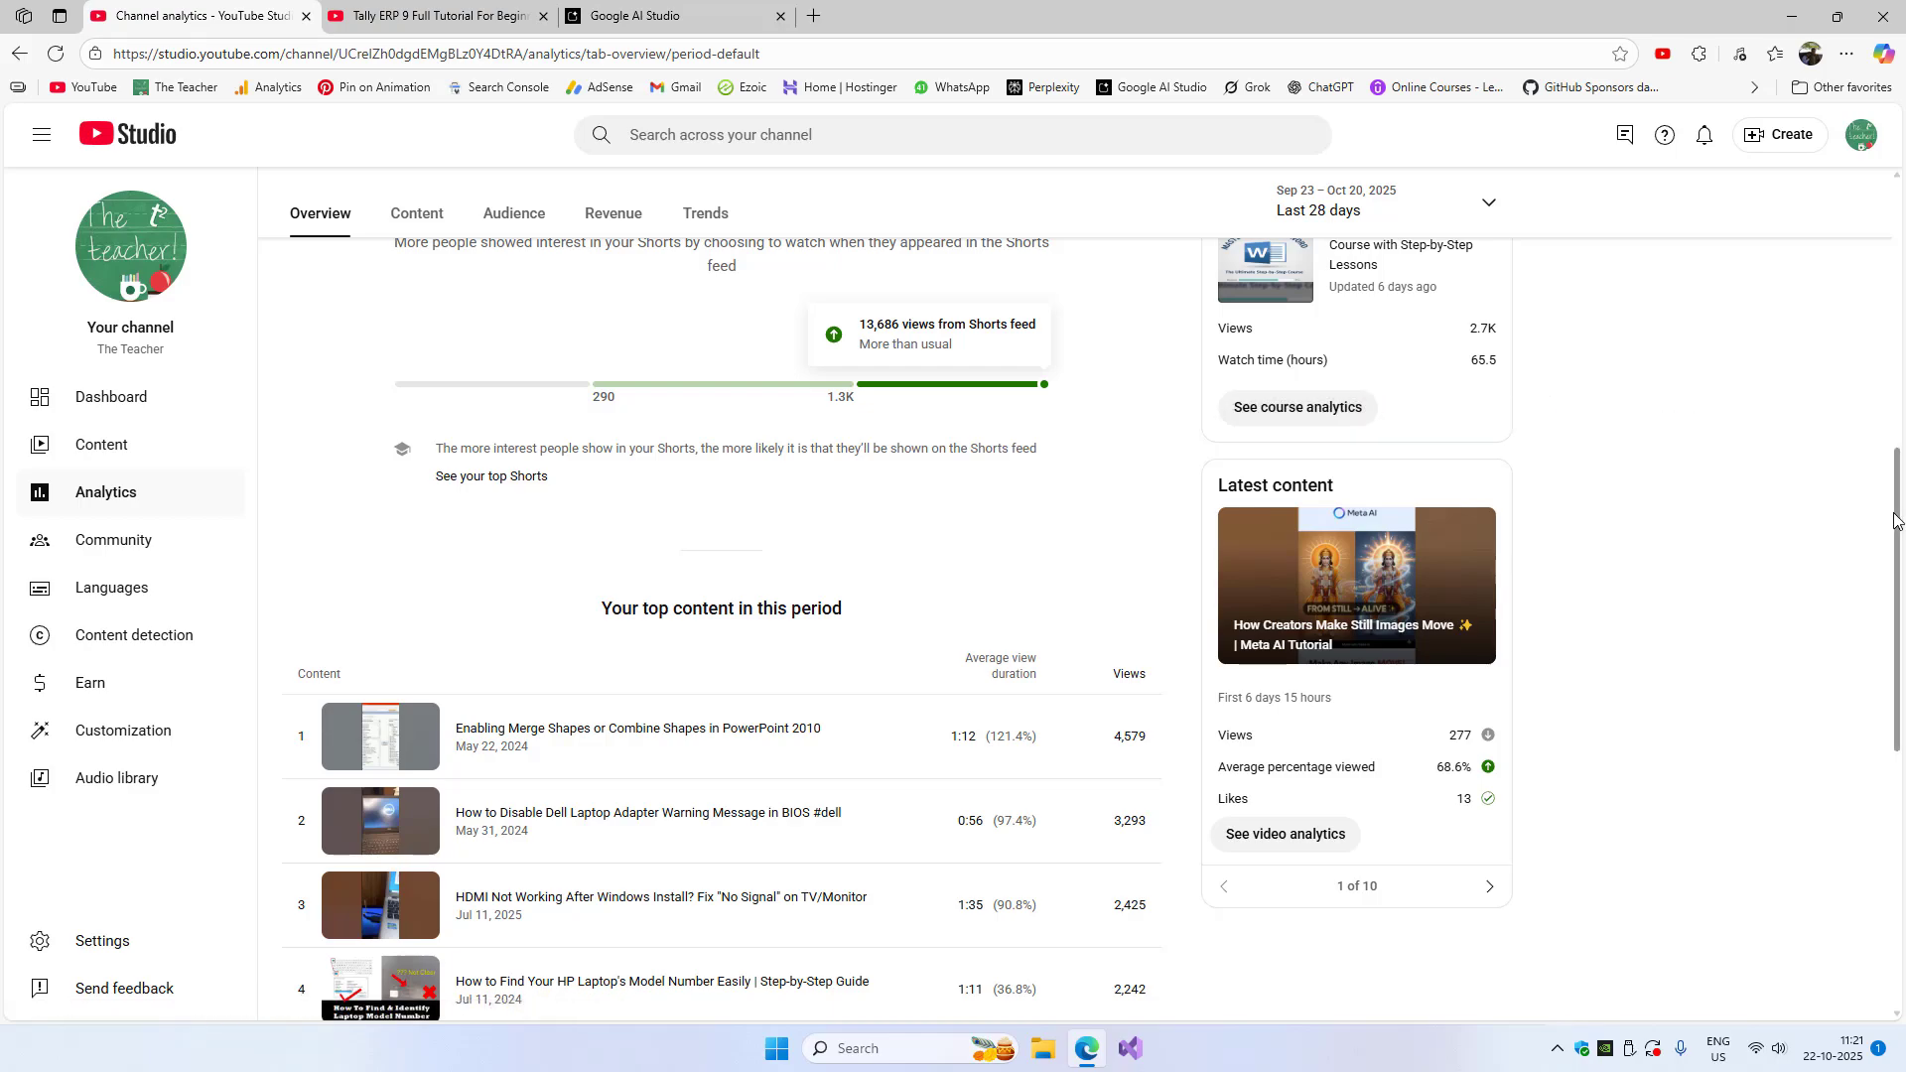
pyautogui.scroll(3, 1870, 447)
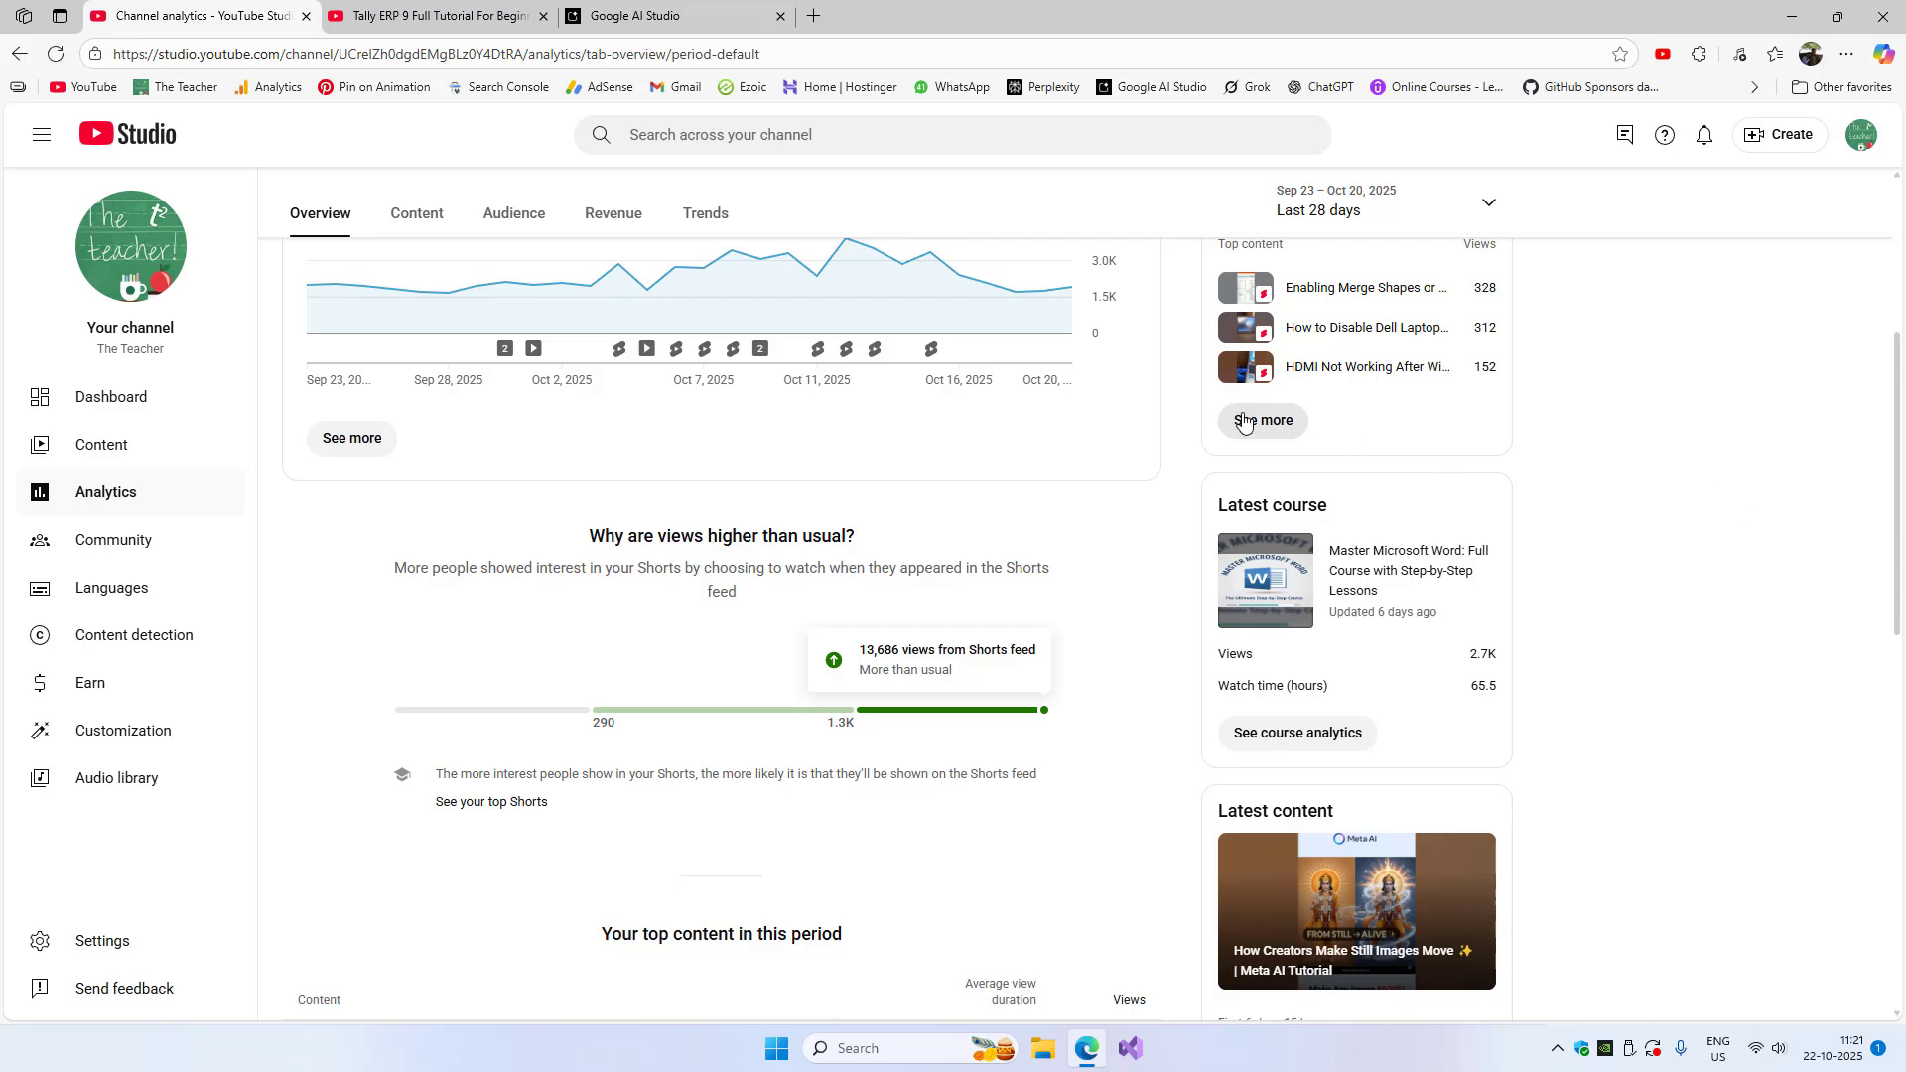
pyautogui.scroll(4, 1884, 297)
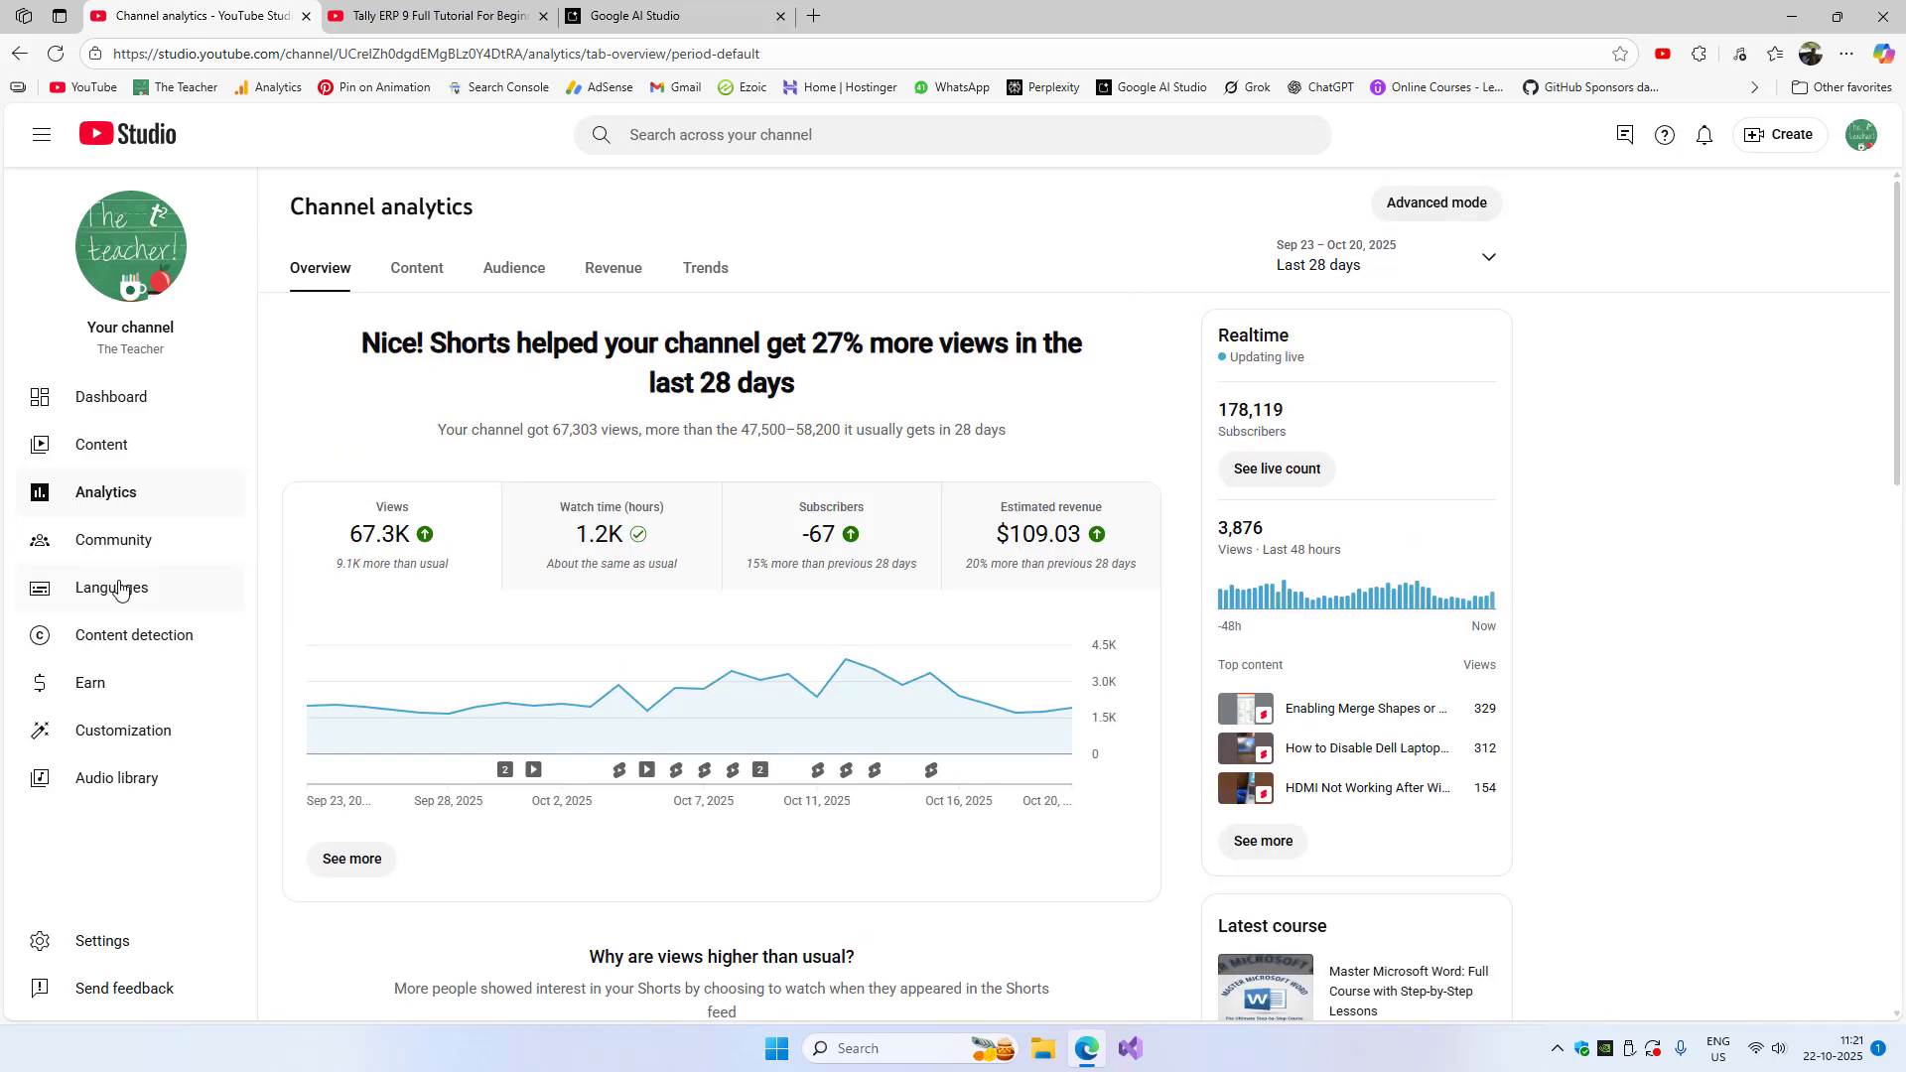
# Check the channel's Courses list under Content, then scroll the analytics overview again
pyautogui.click(113, 448)
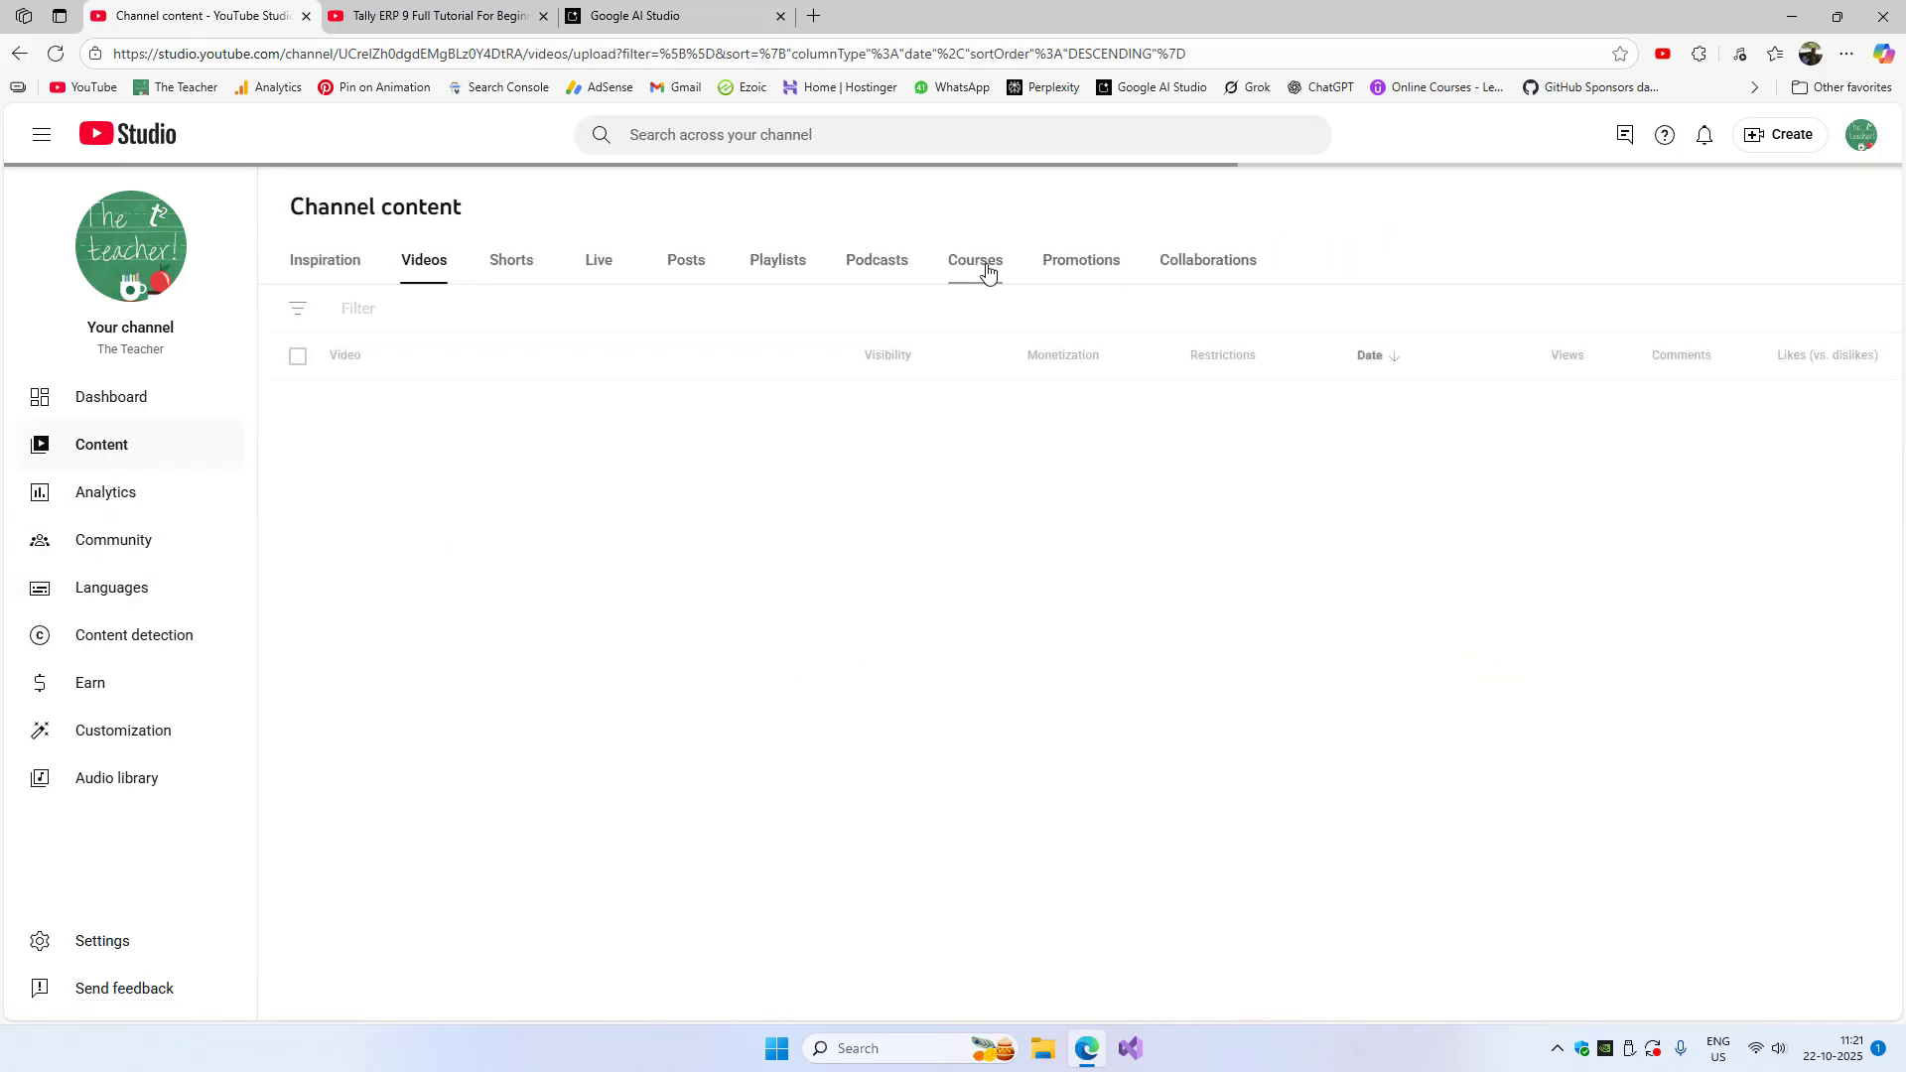
pyautogui.click(988, 270)
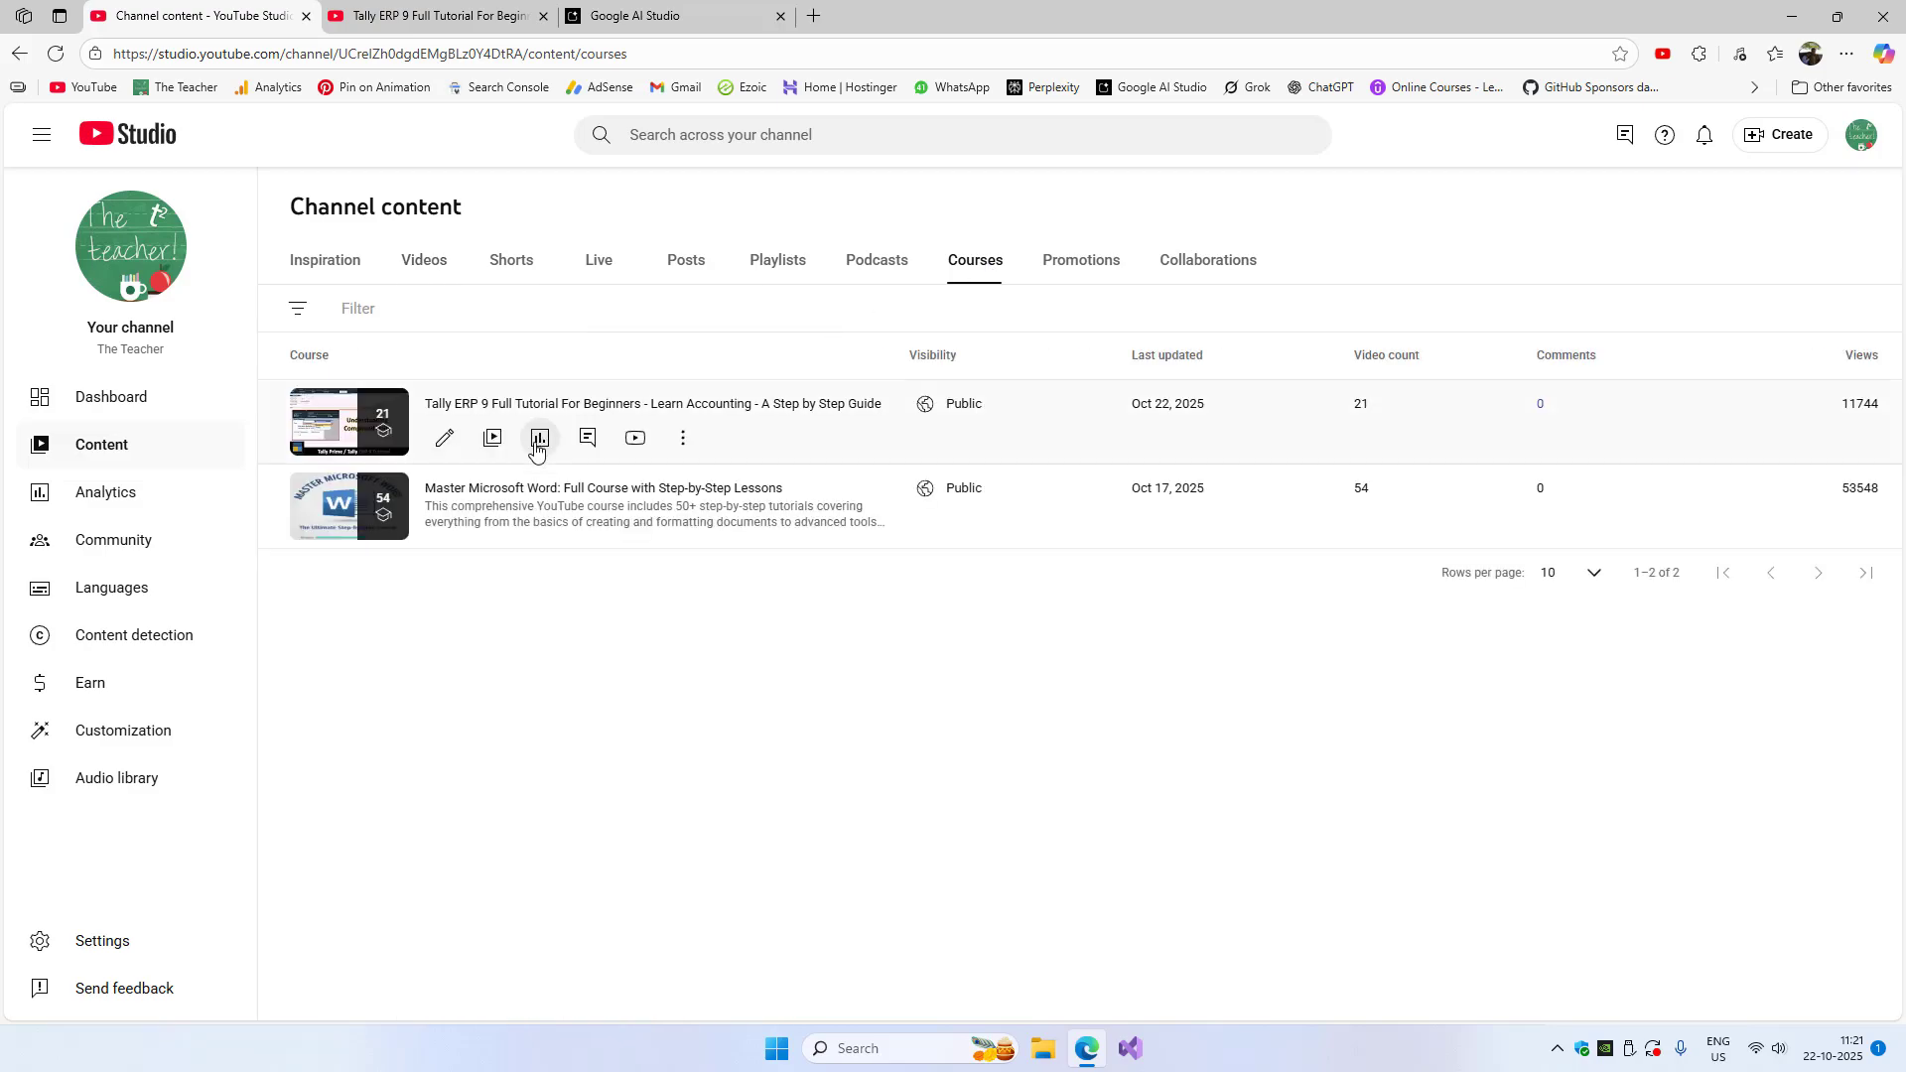
pyautogui.moveTo(505, 395)
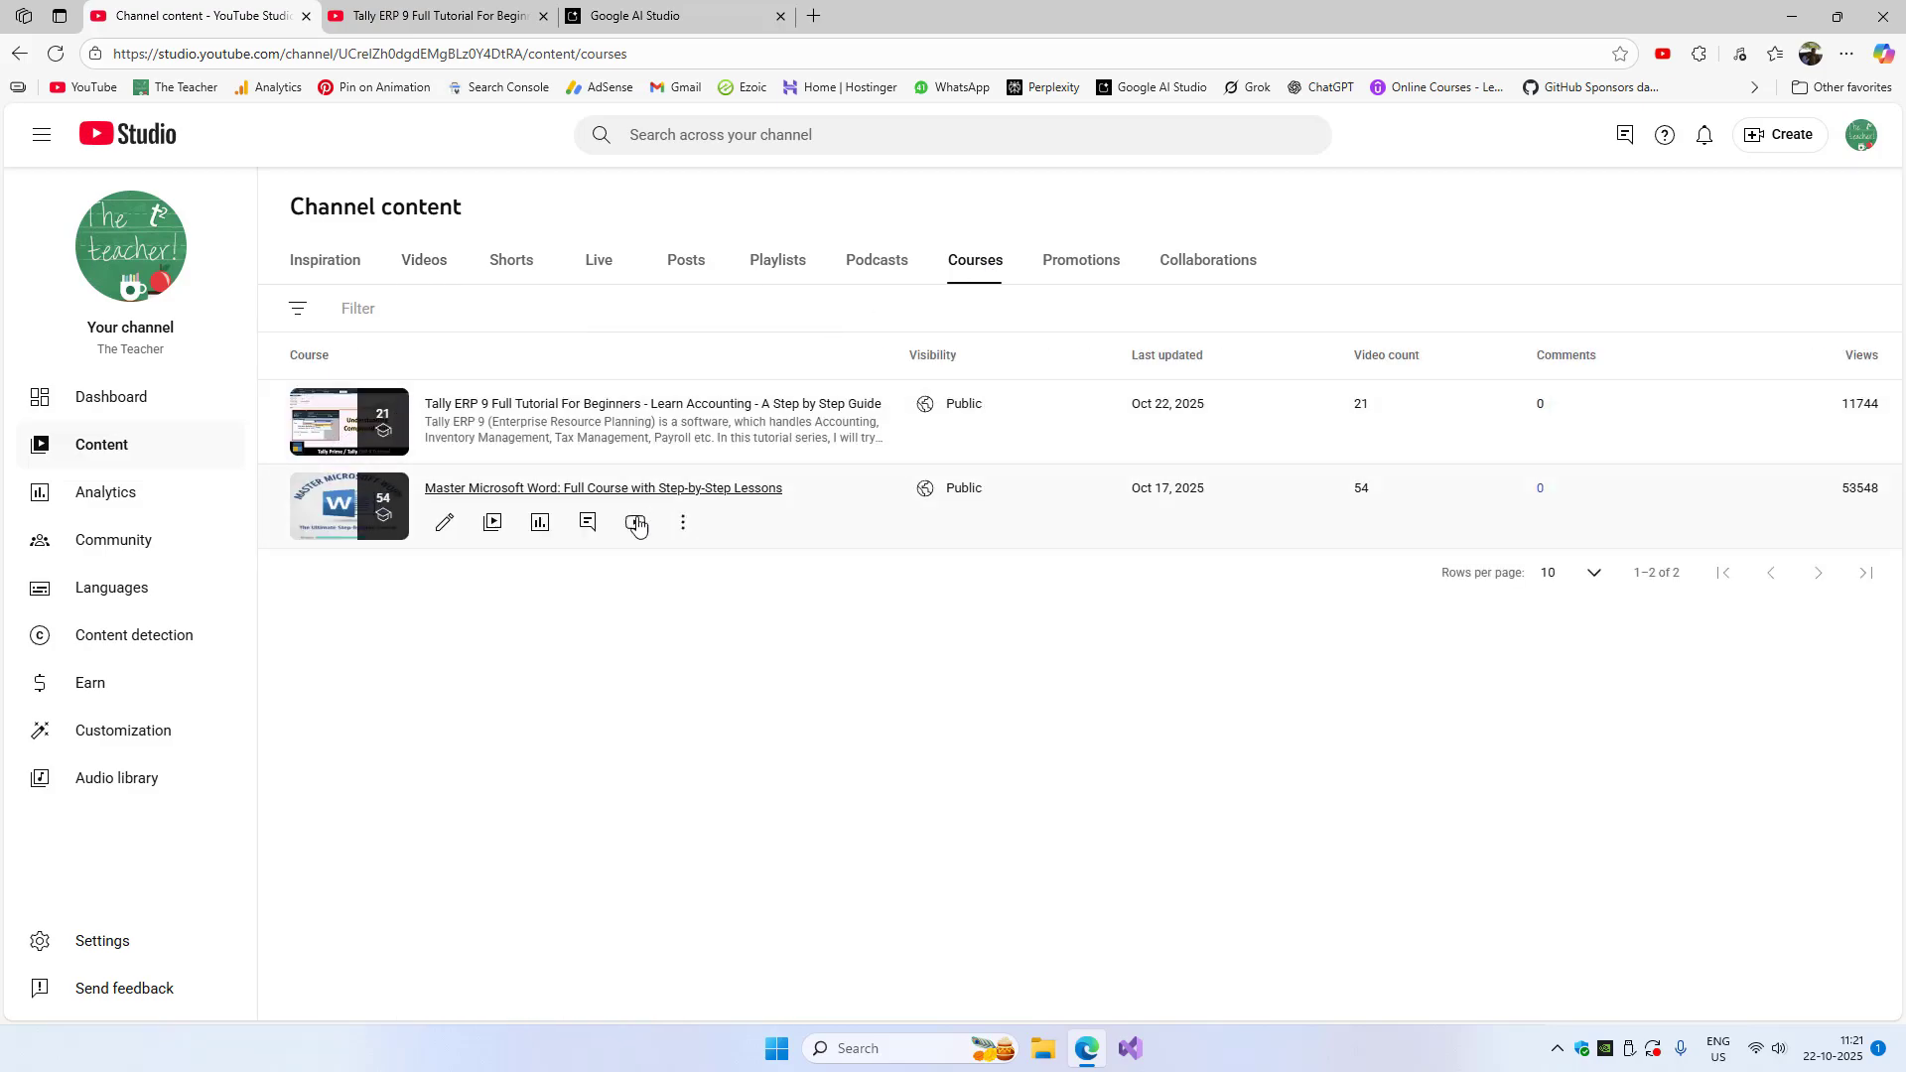
pyautogui.click(136, 496)
pyautogui.scroll(-3, 1900, 611)
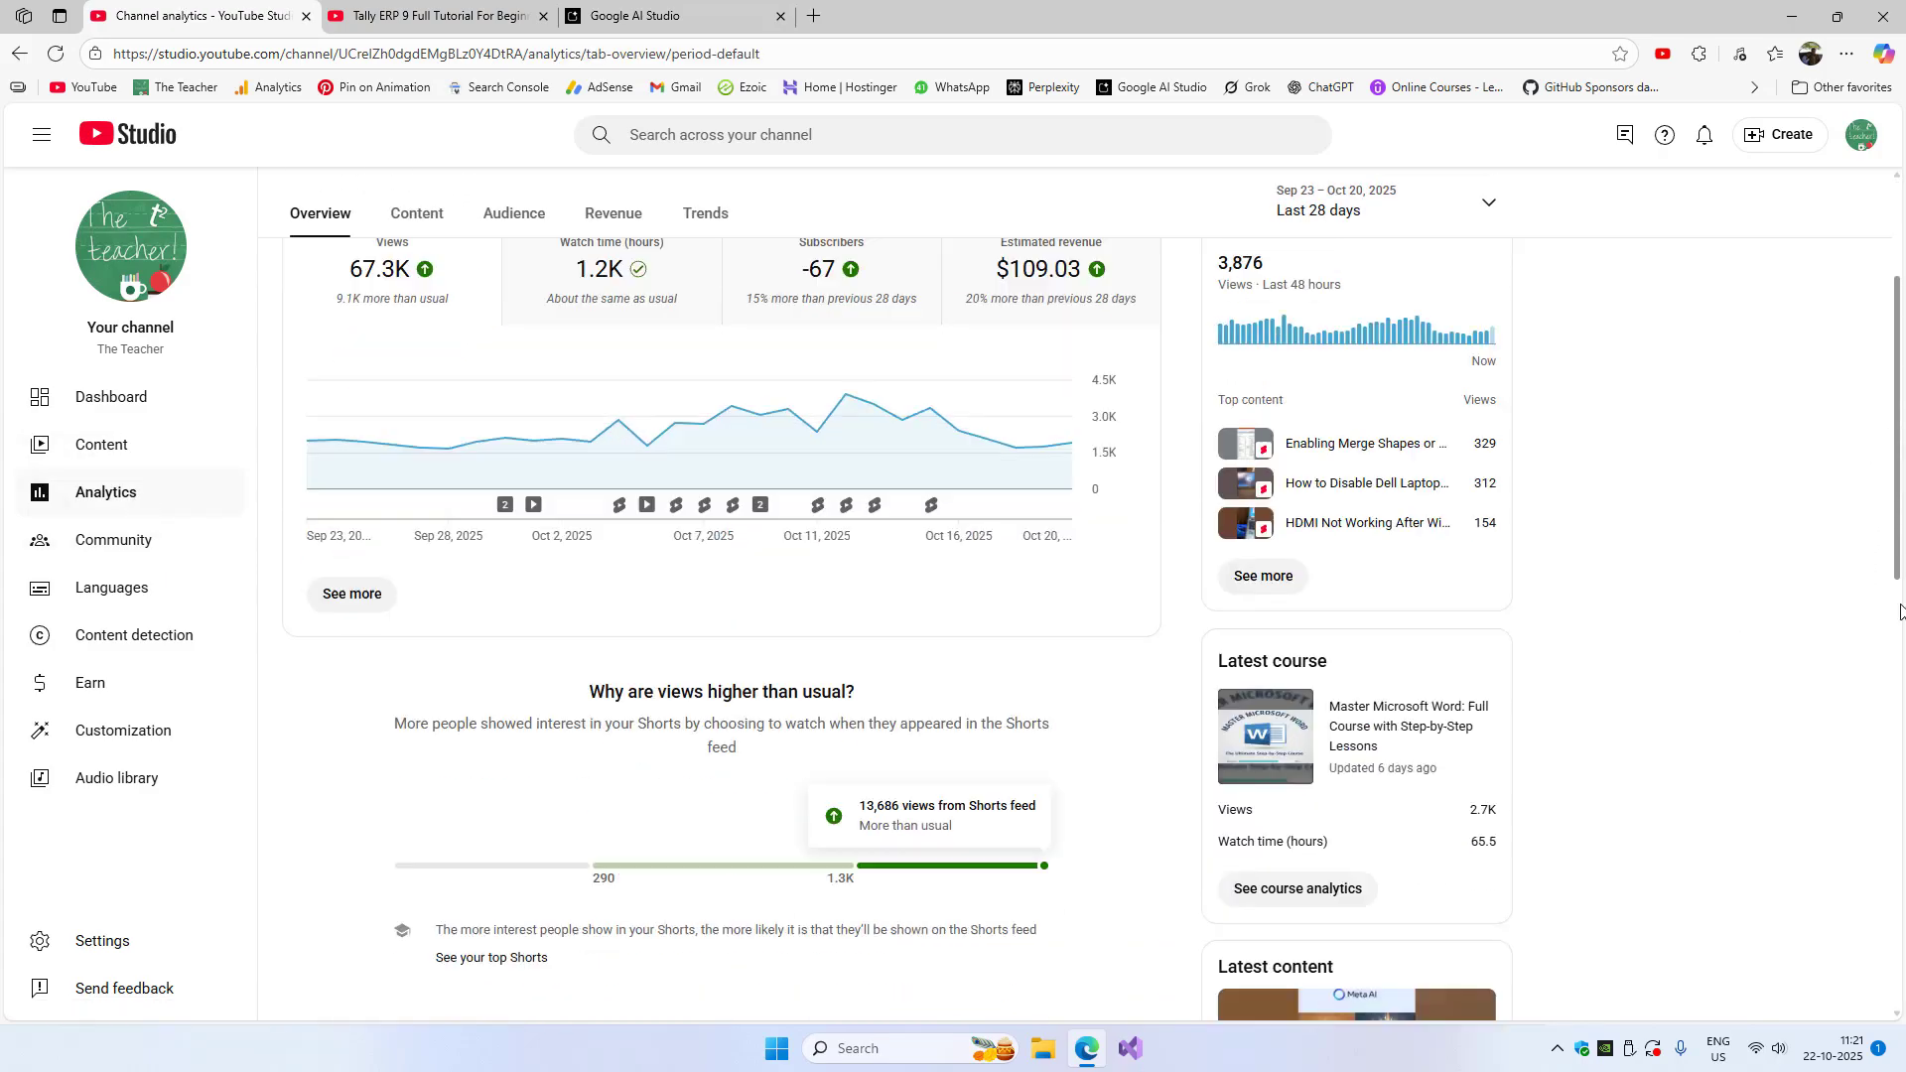
pyautogui.scroll(-2, 1901, 610)
pyautogui.click(1289, 691)
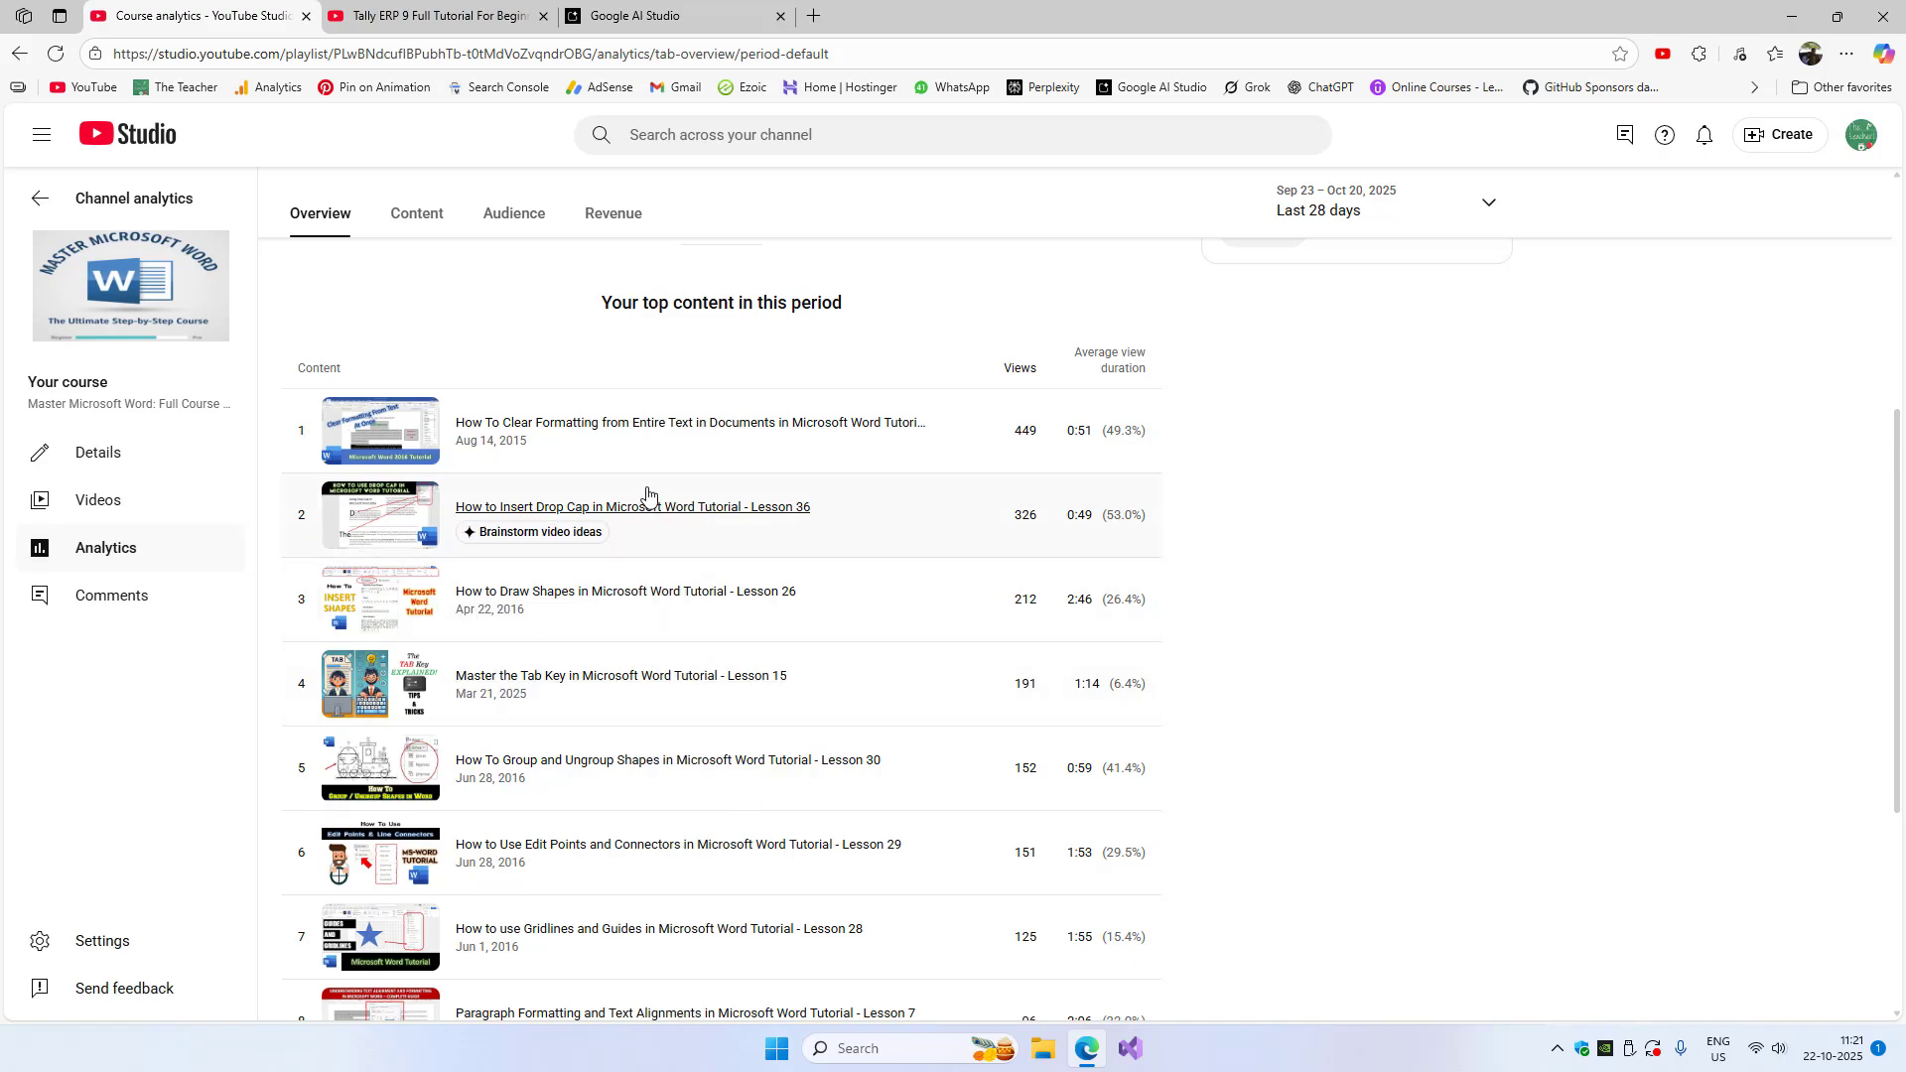
pyautogui.scroll(5, 437, 427)
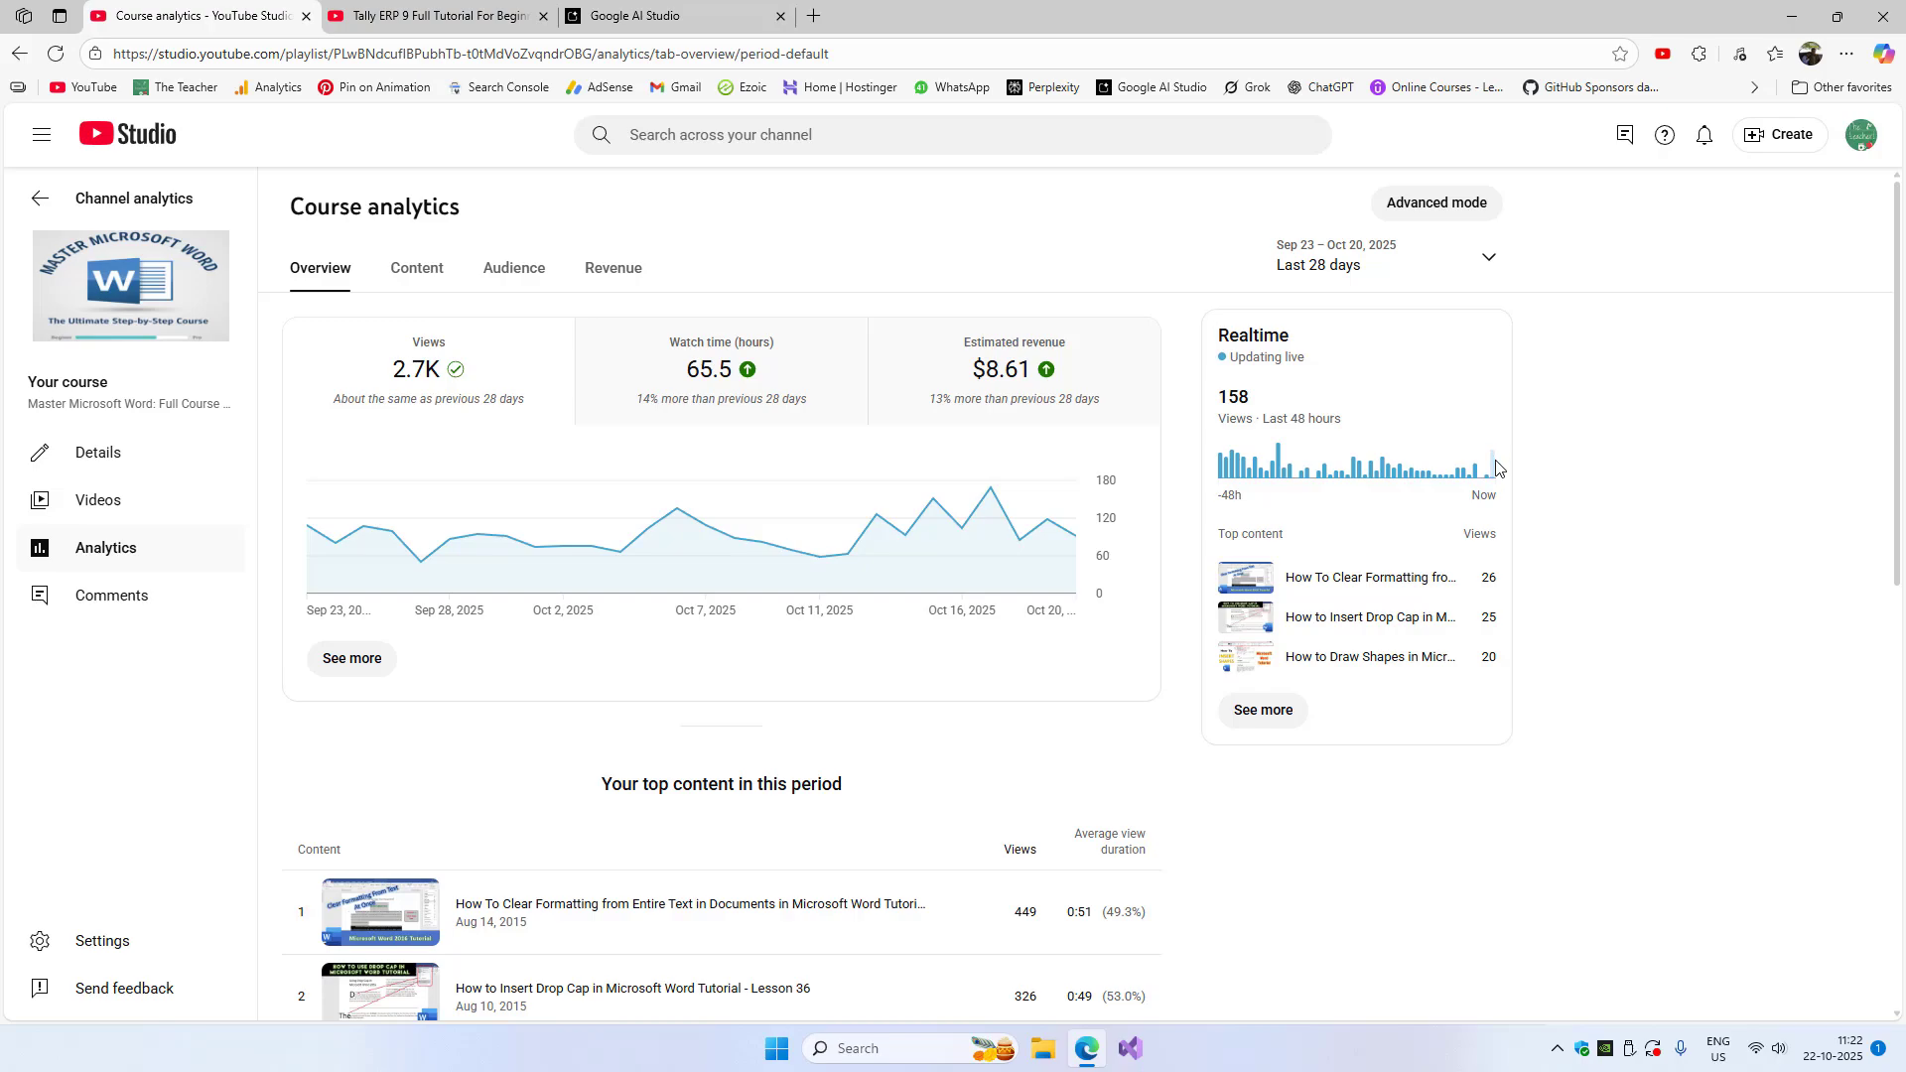
pyautogui.moveTo(1497, 471)
pyautogui.click(405, 269)
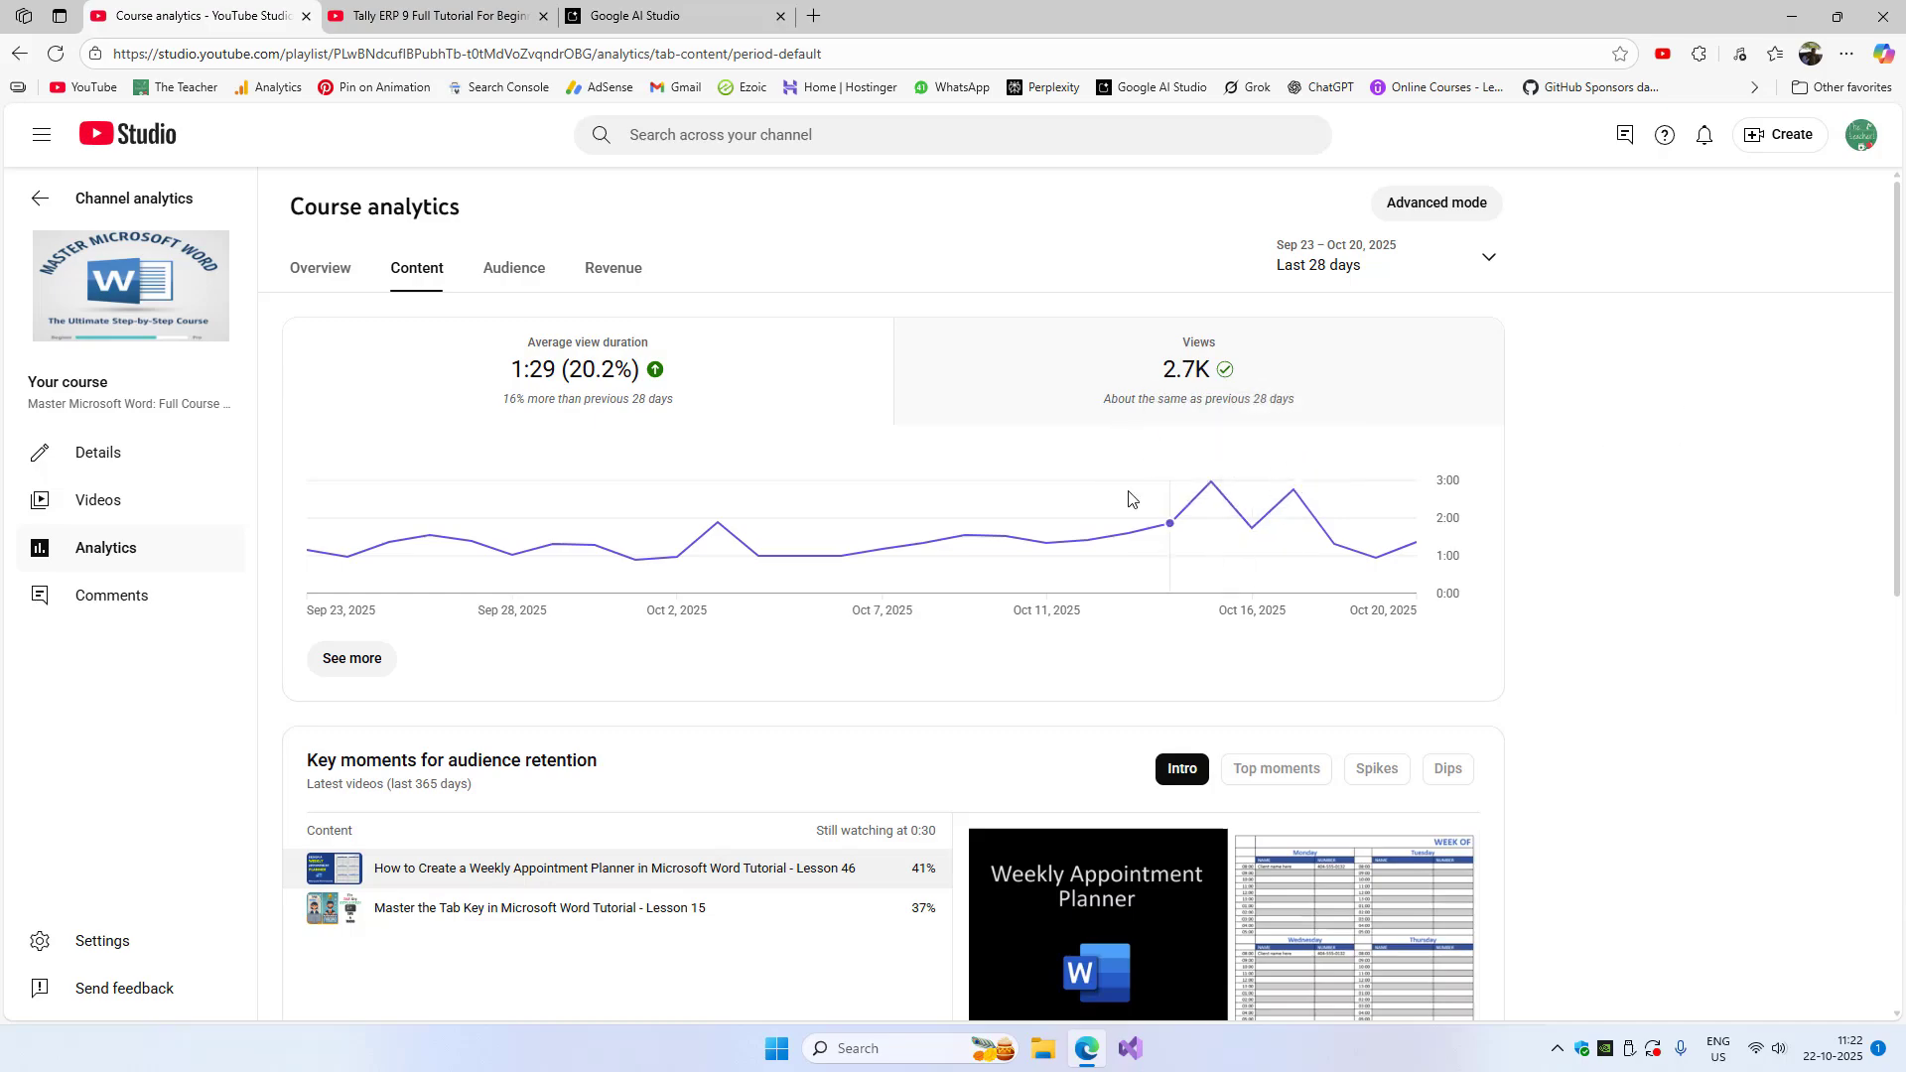
pyautogui.click(513, 286)
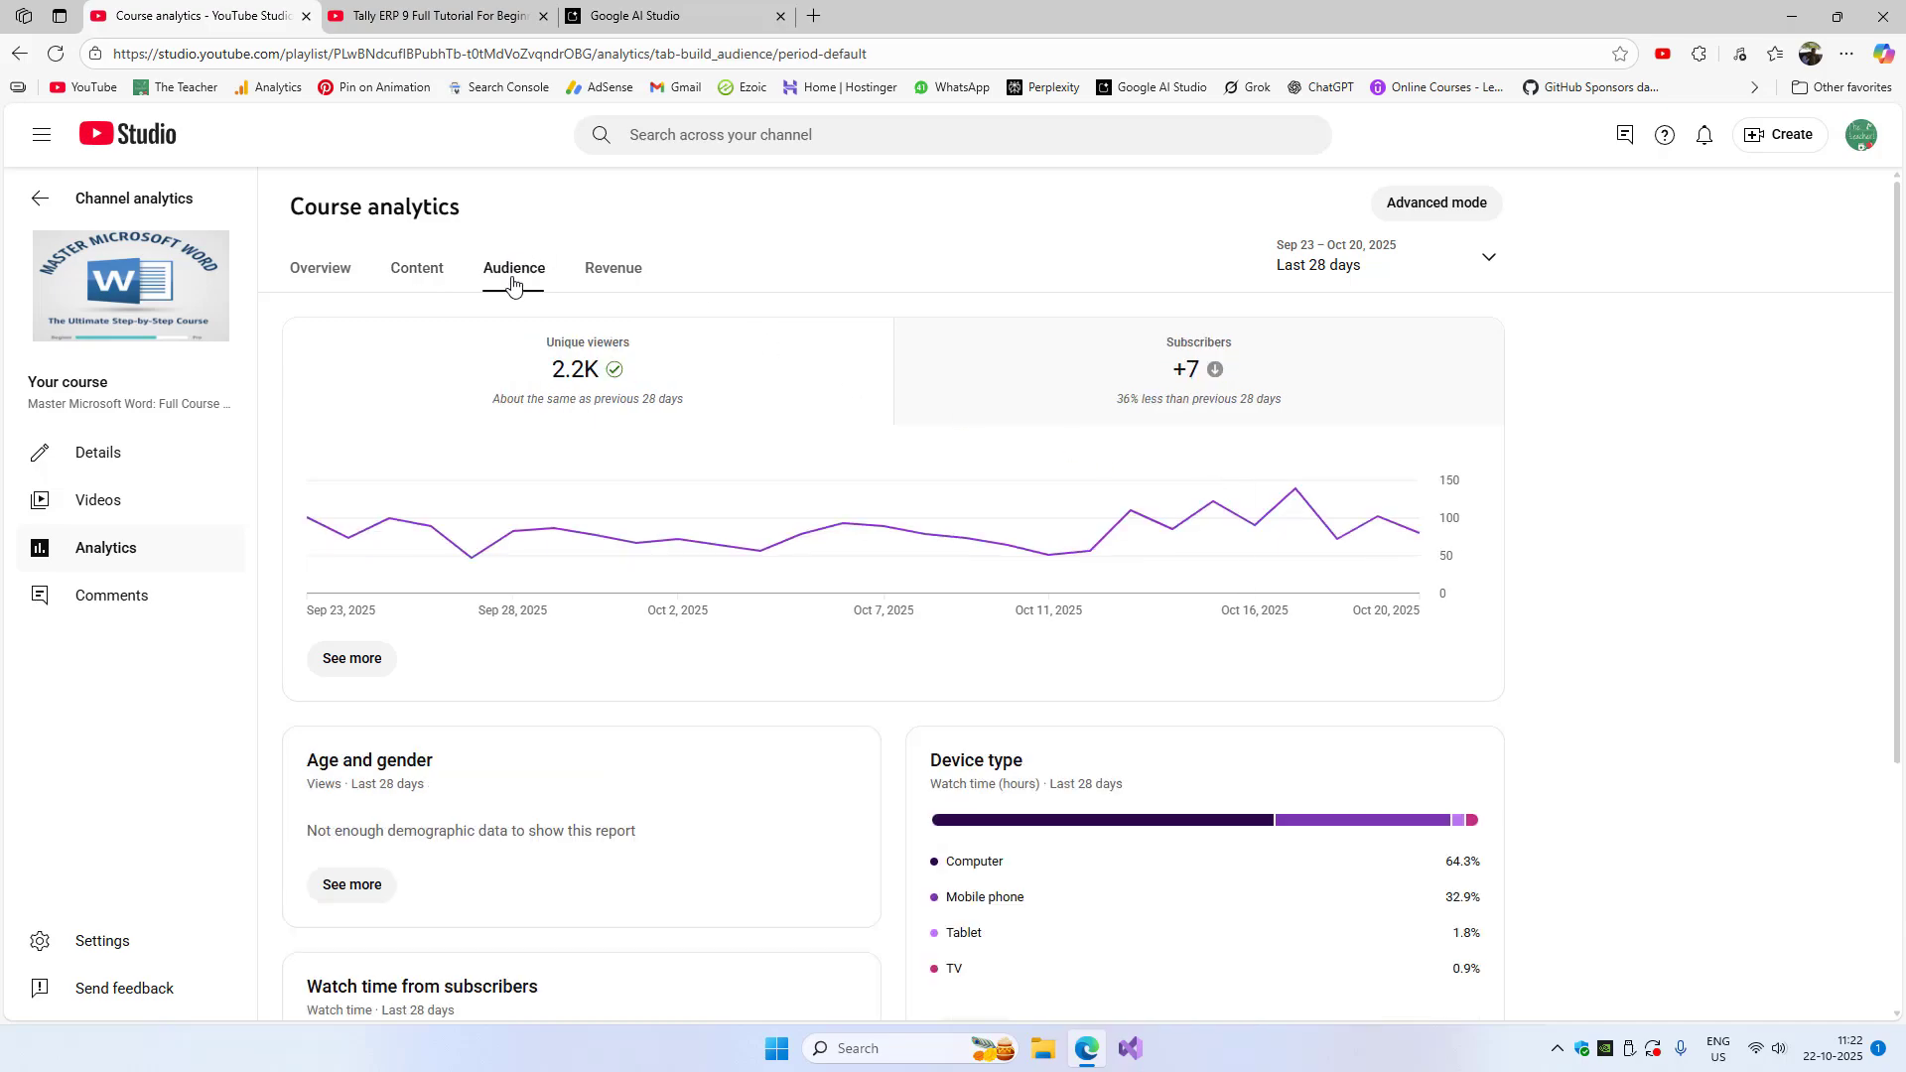
pyautogui.moveTo(584, 378)
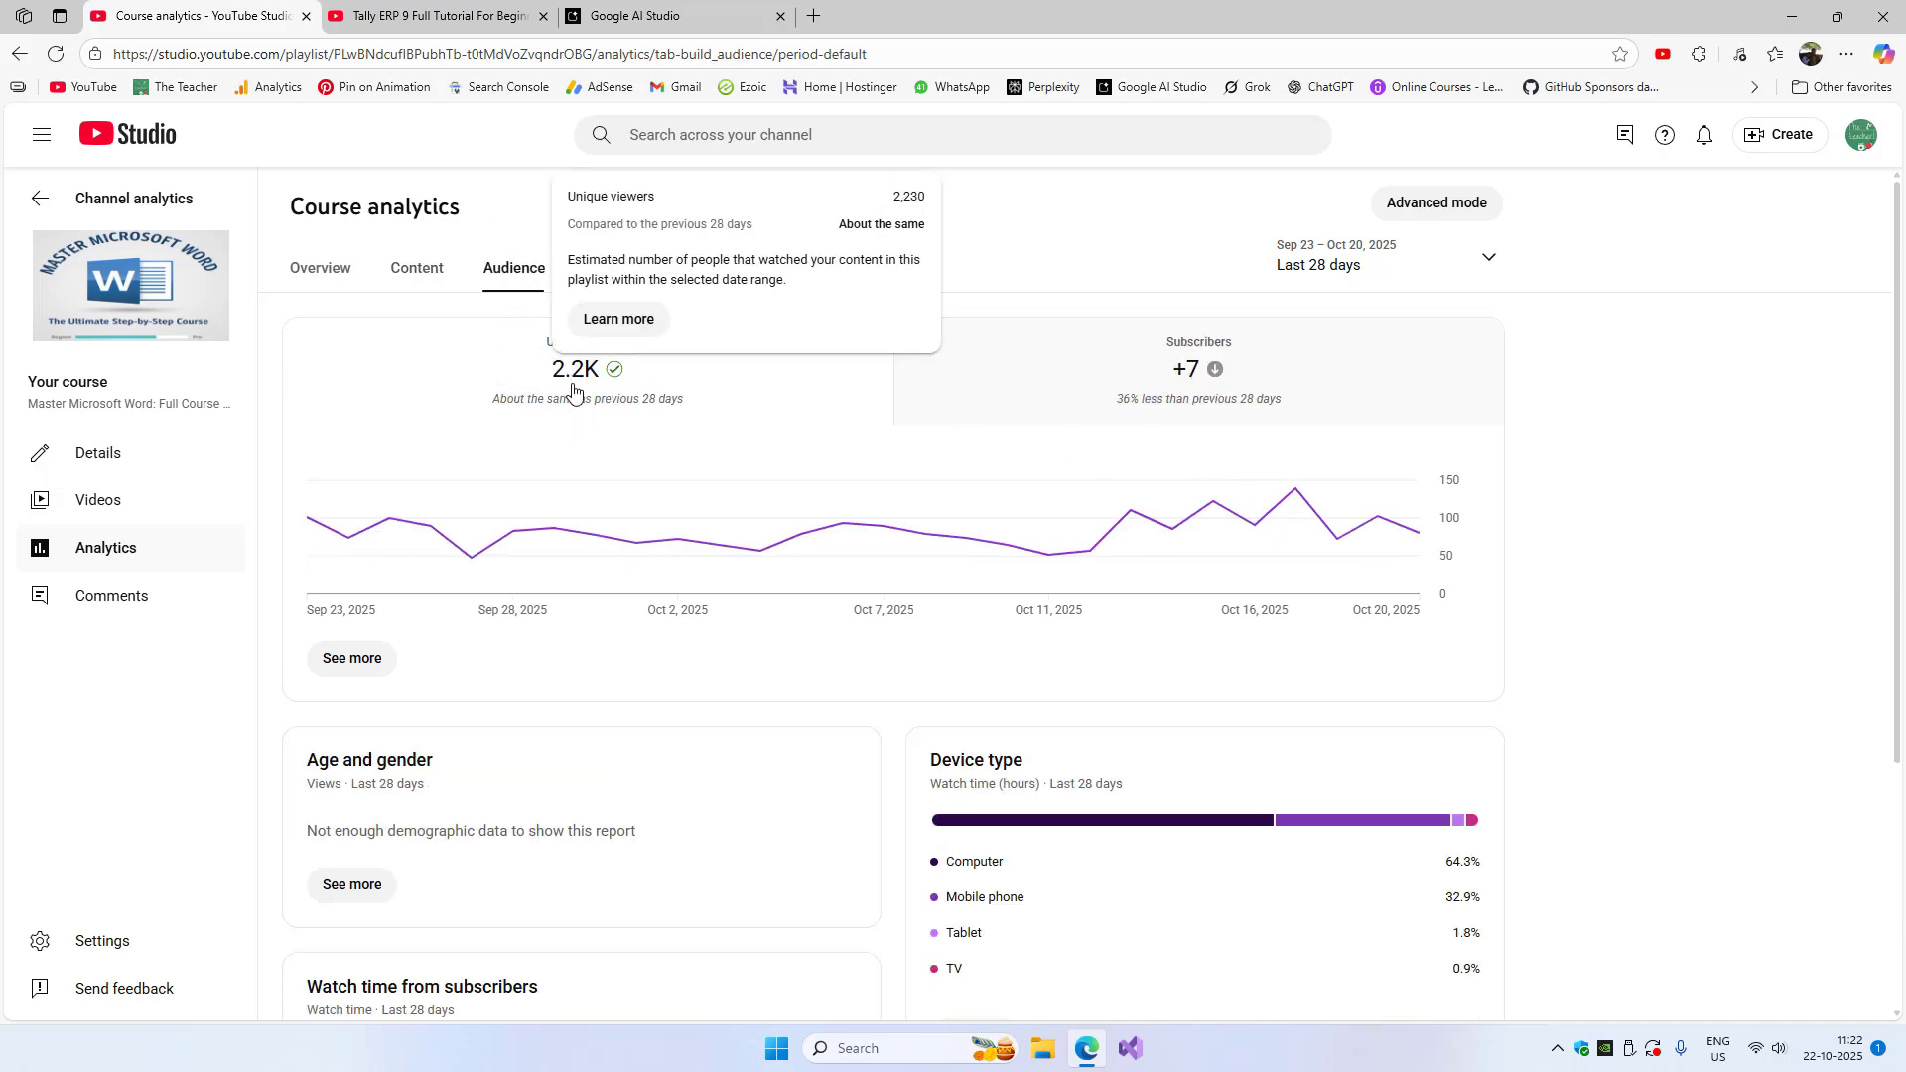
pyautogui.moveTo(1189, 382)
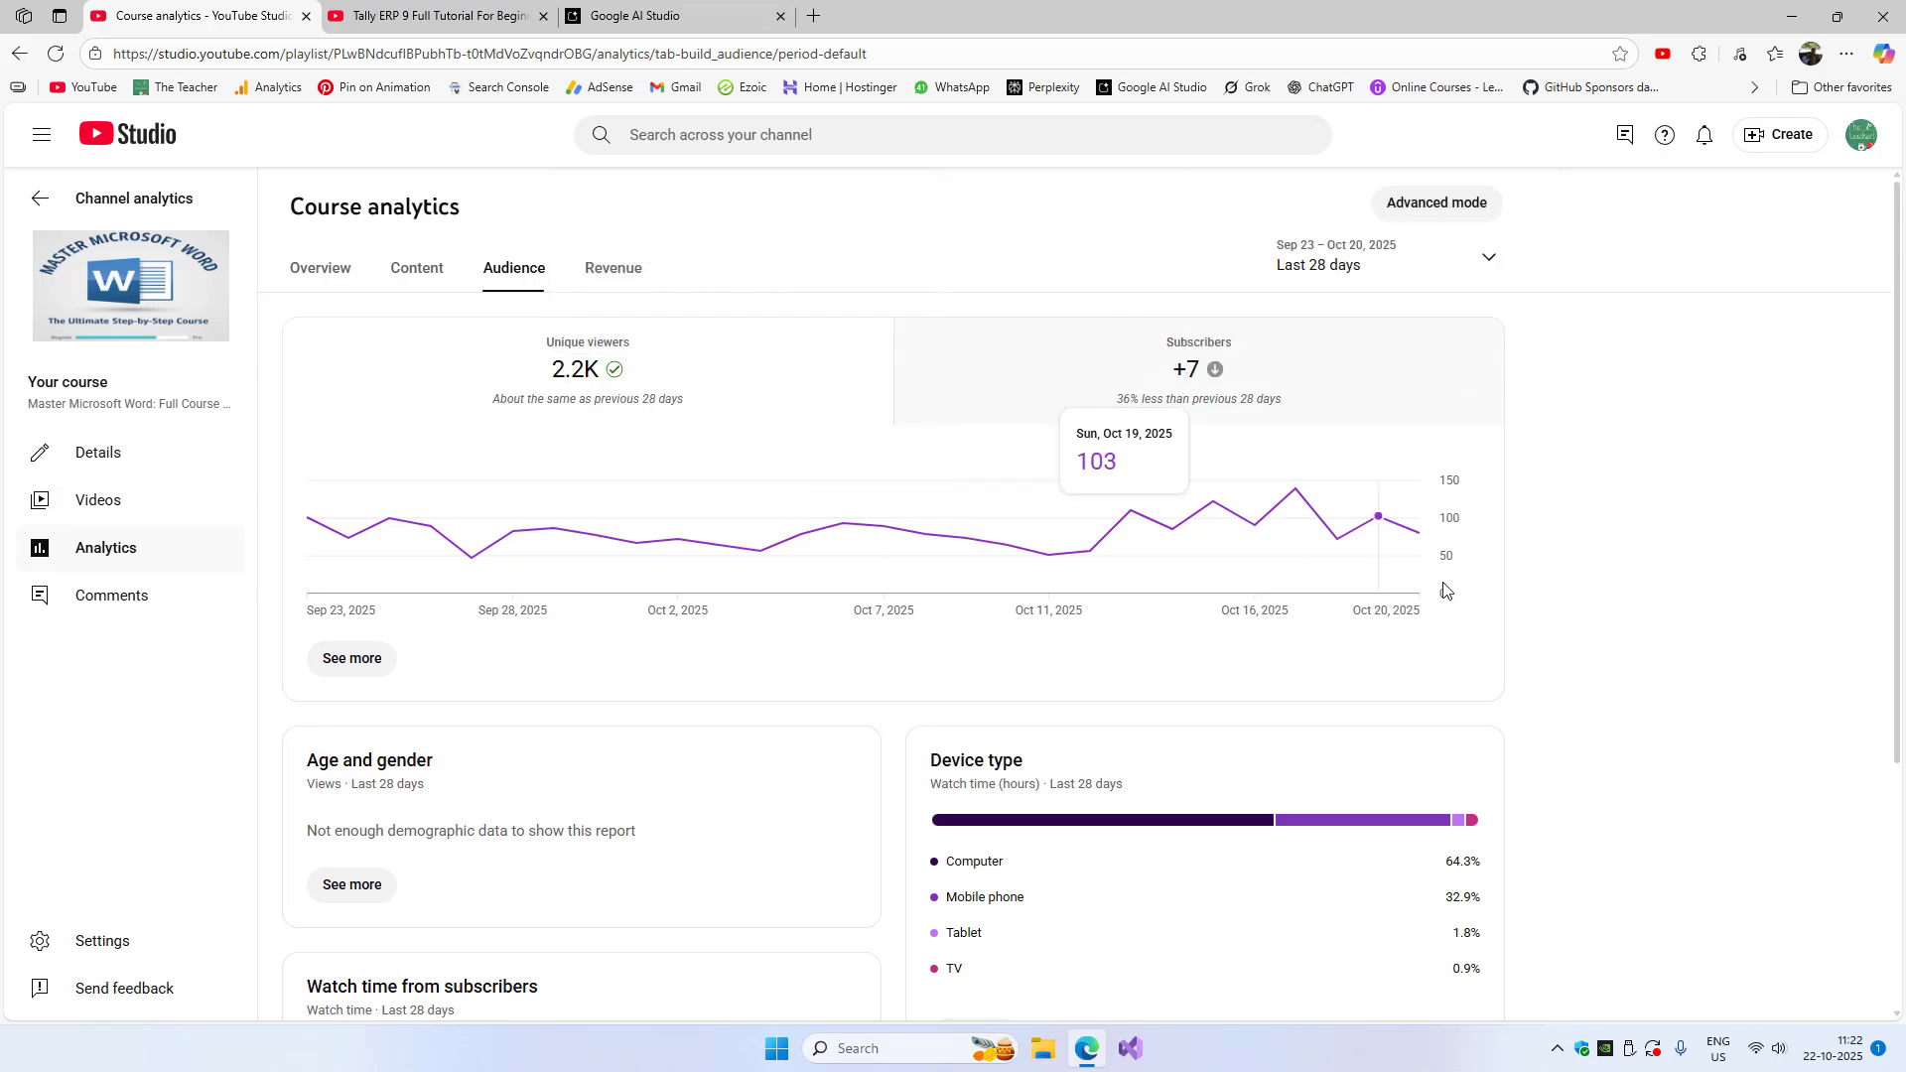
pyautogui.moveTo(1298, 493)
pyautogui.click(1171, 367)
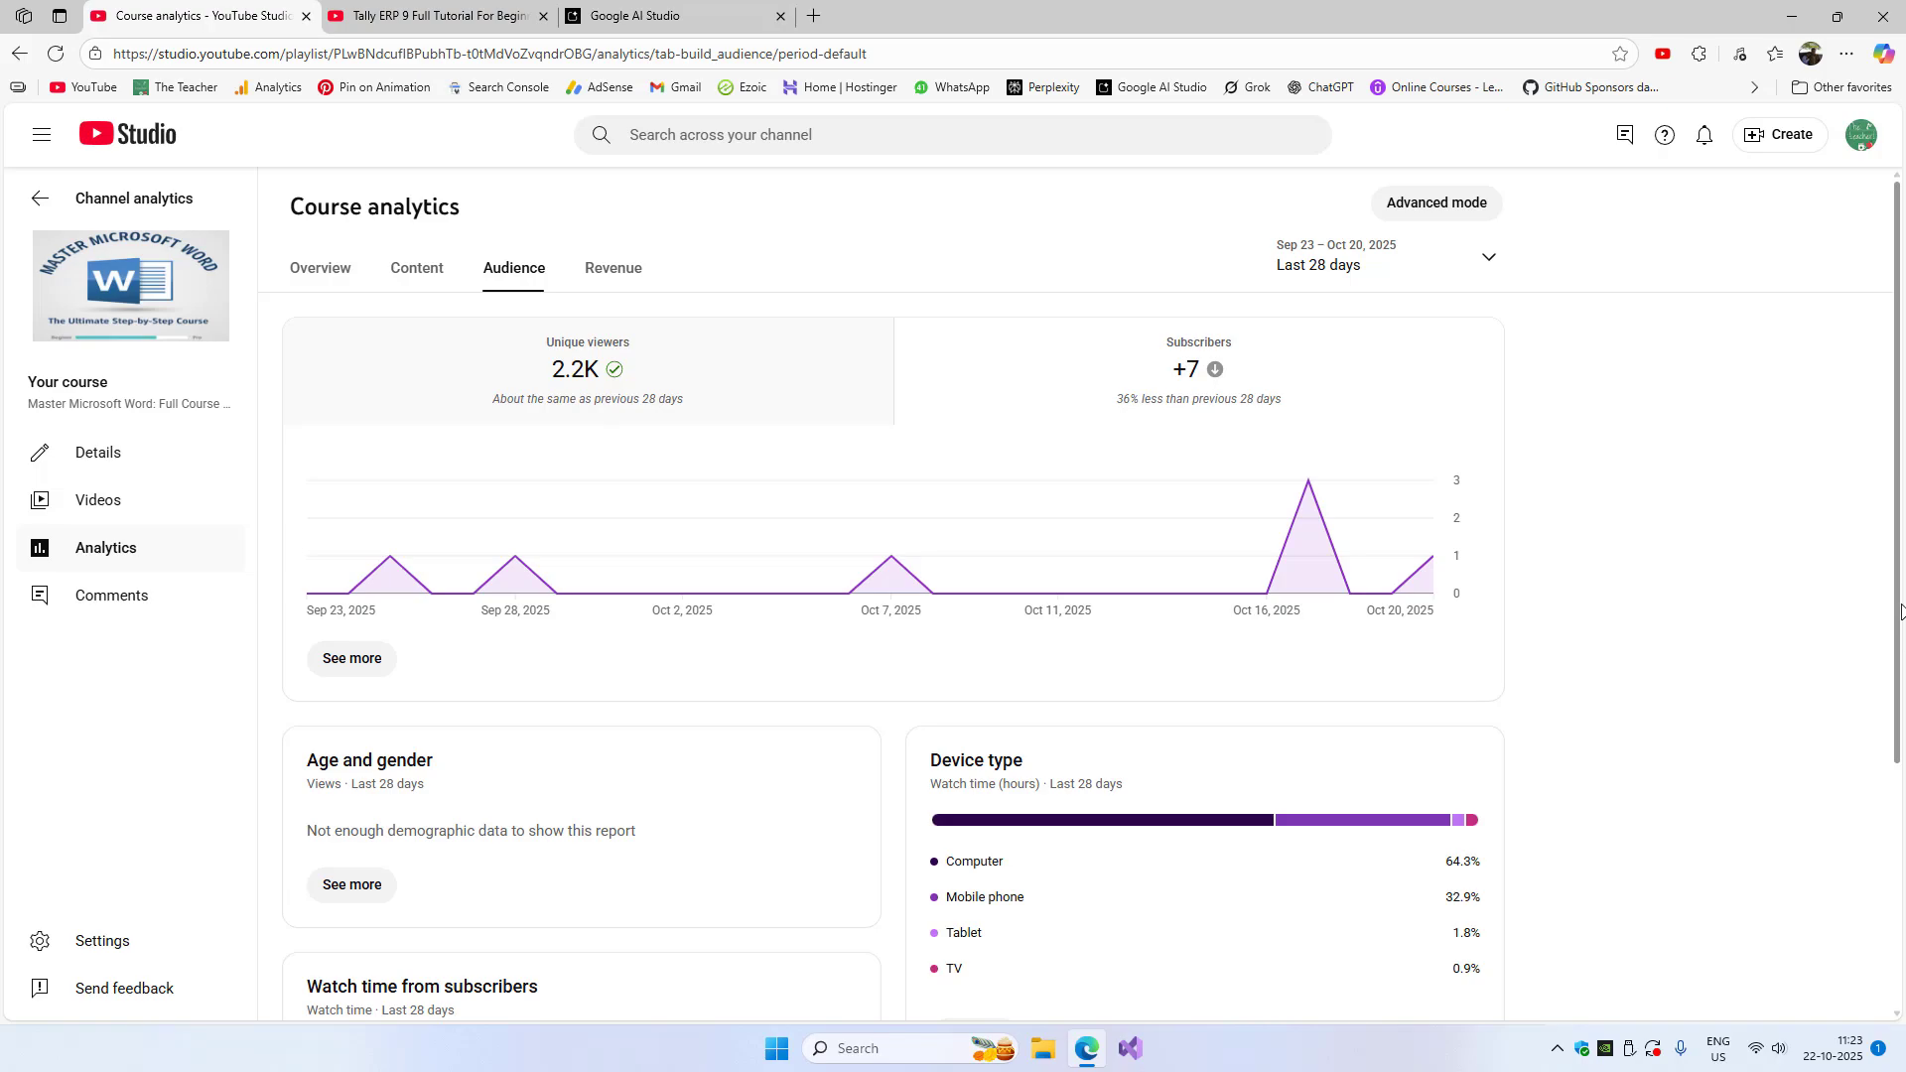
pyautogui.scroll(-2, 1900, 610)
pyautogui.click(39, 198)
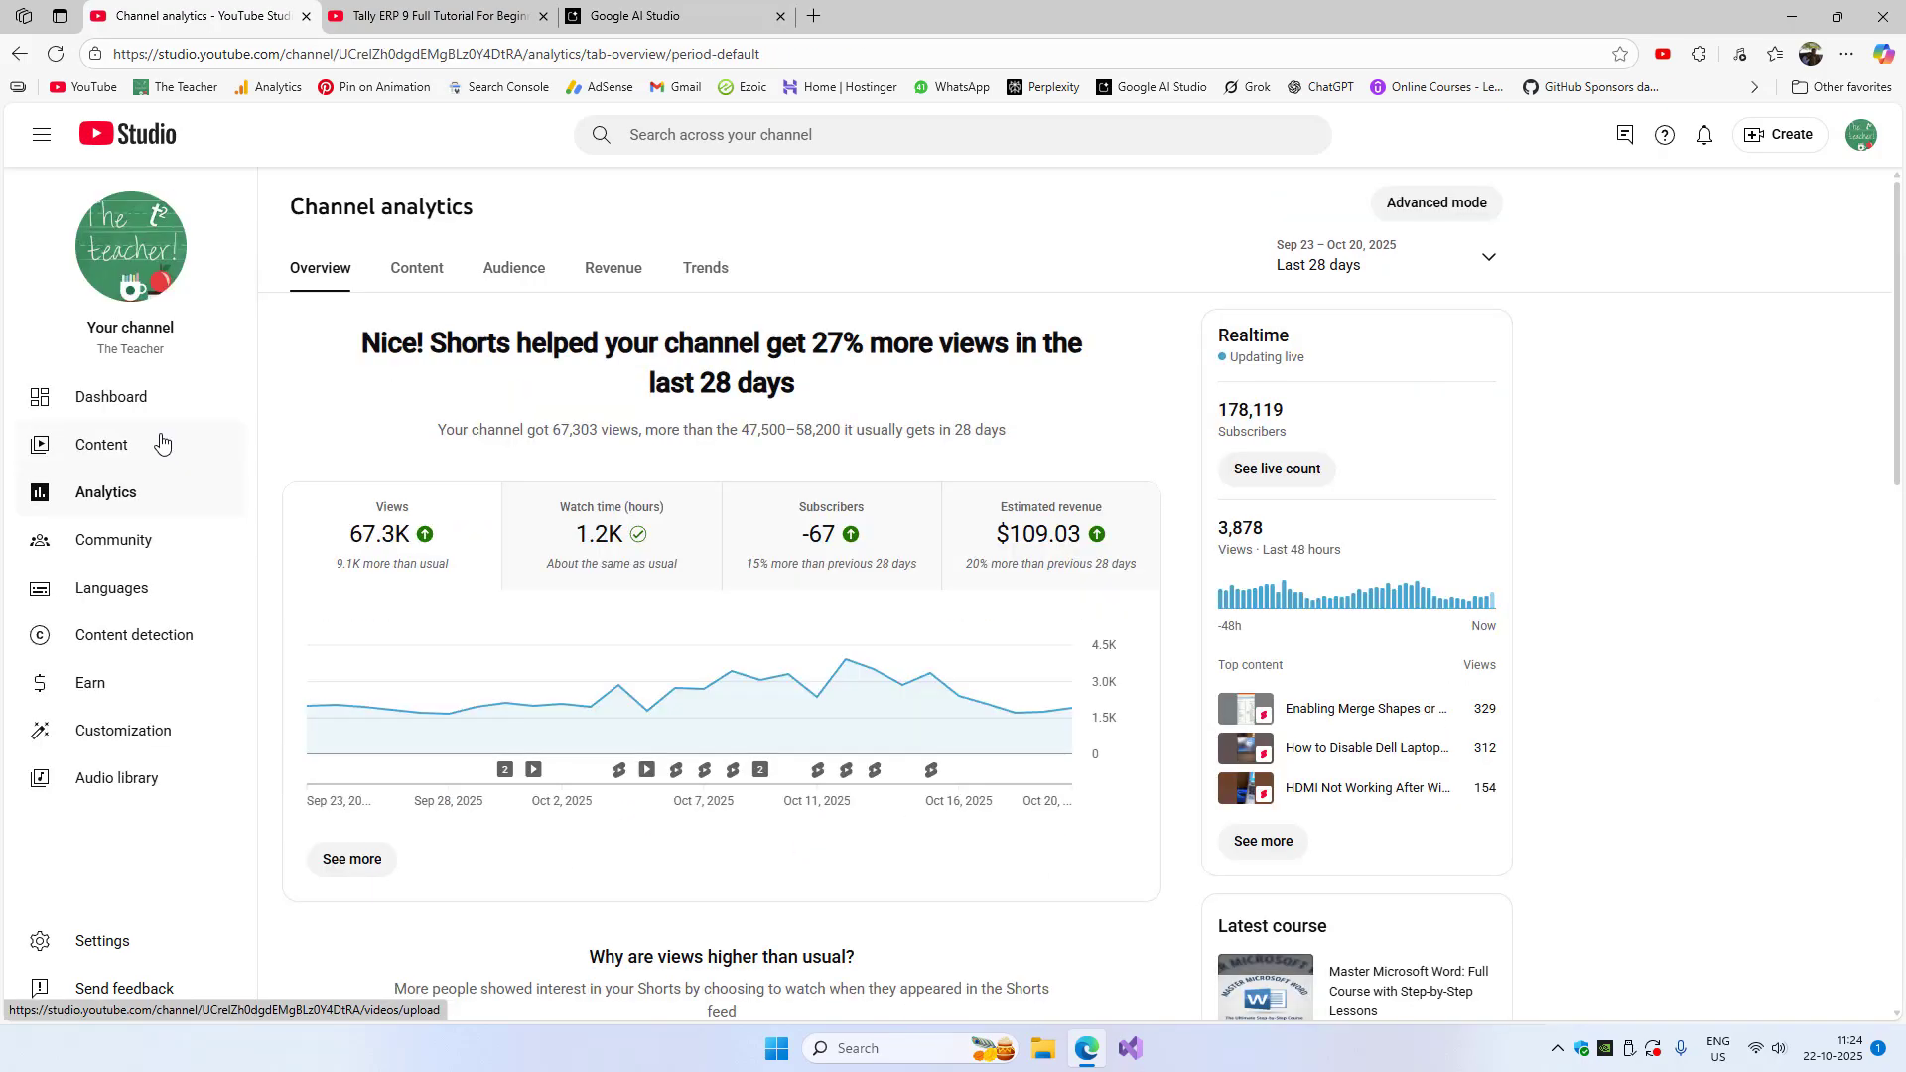
# Open the Tally ERP 9 course from Content > Courses and show its lesson videos
pyautogui.click(162, 443)
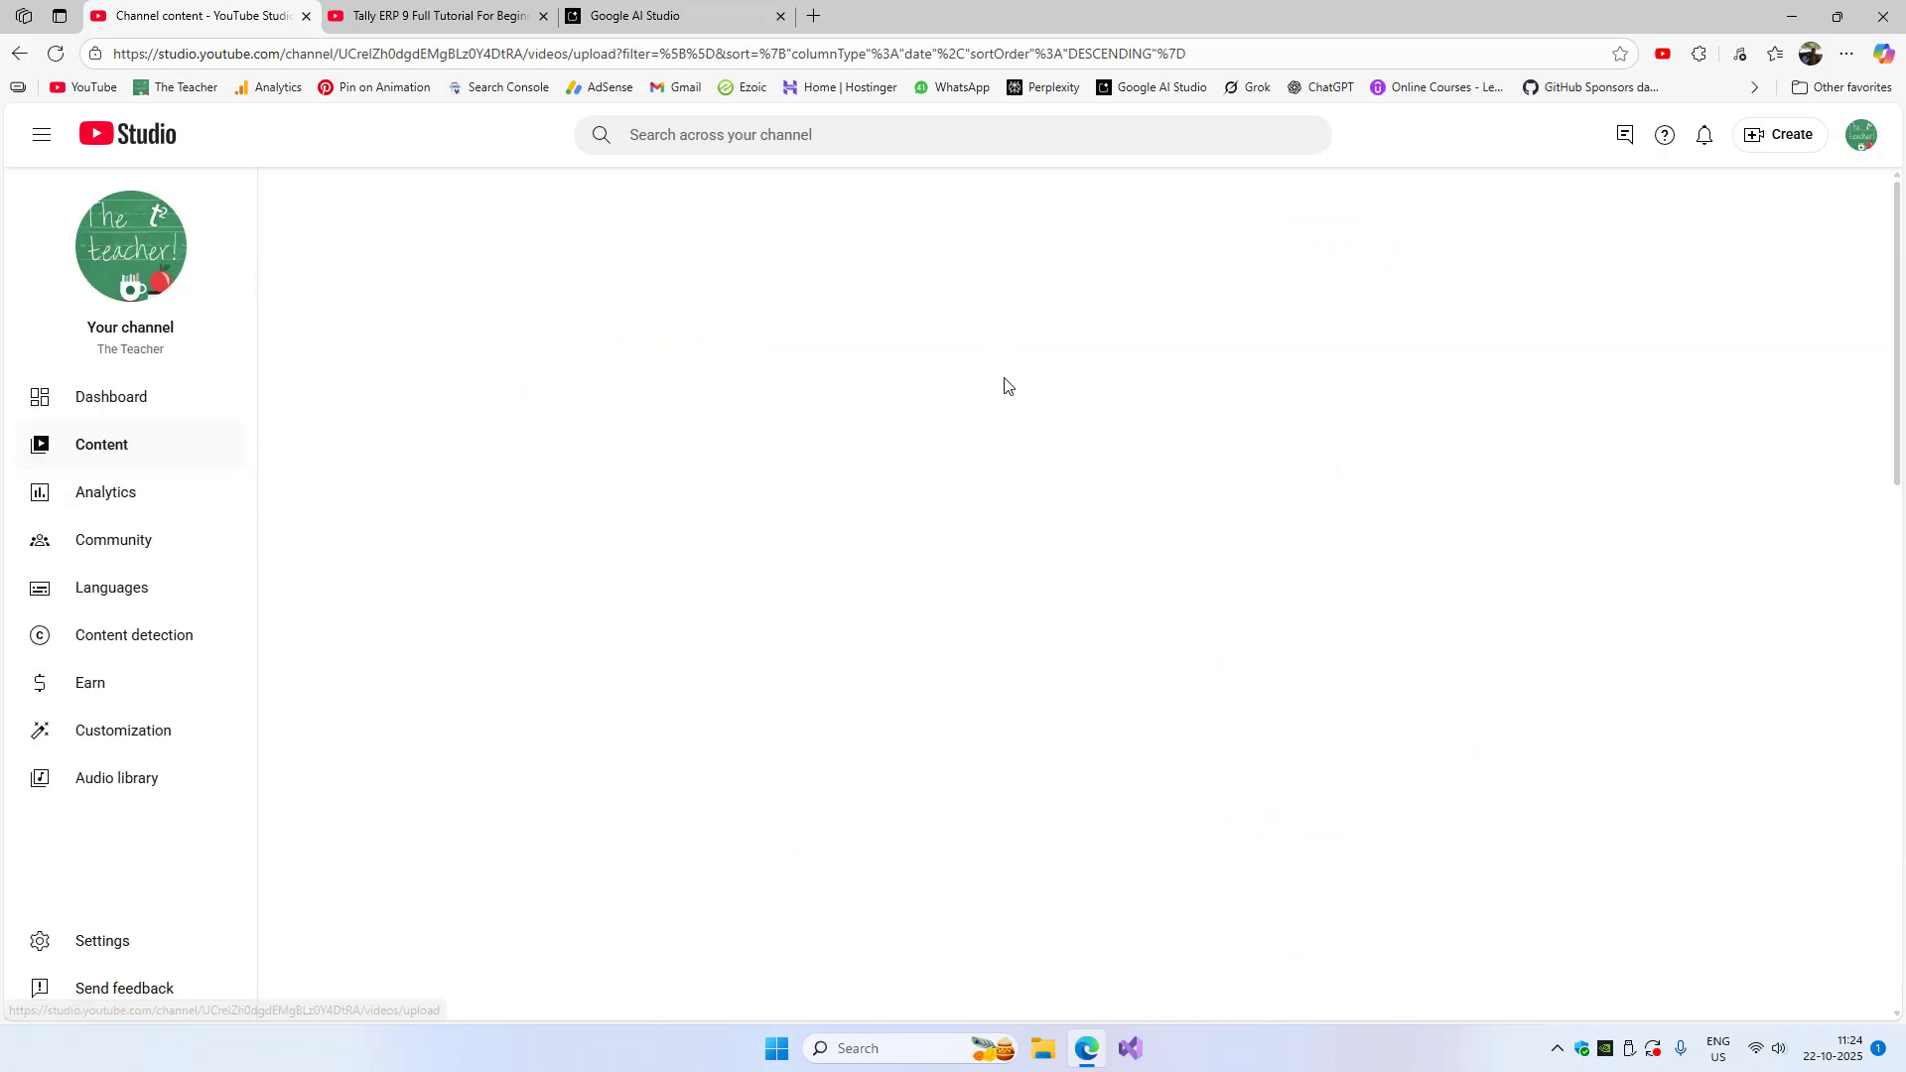
pyautogui.click(978, 263)
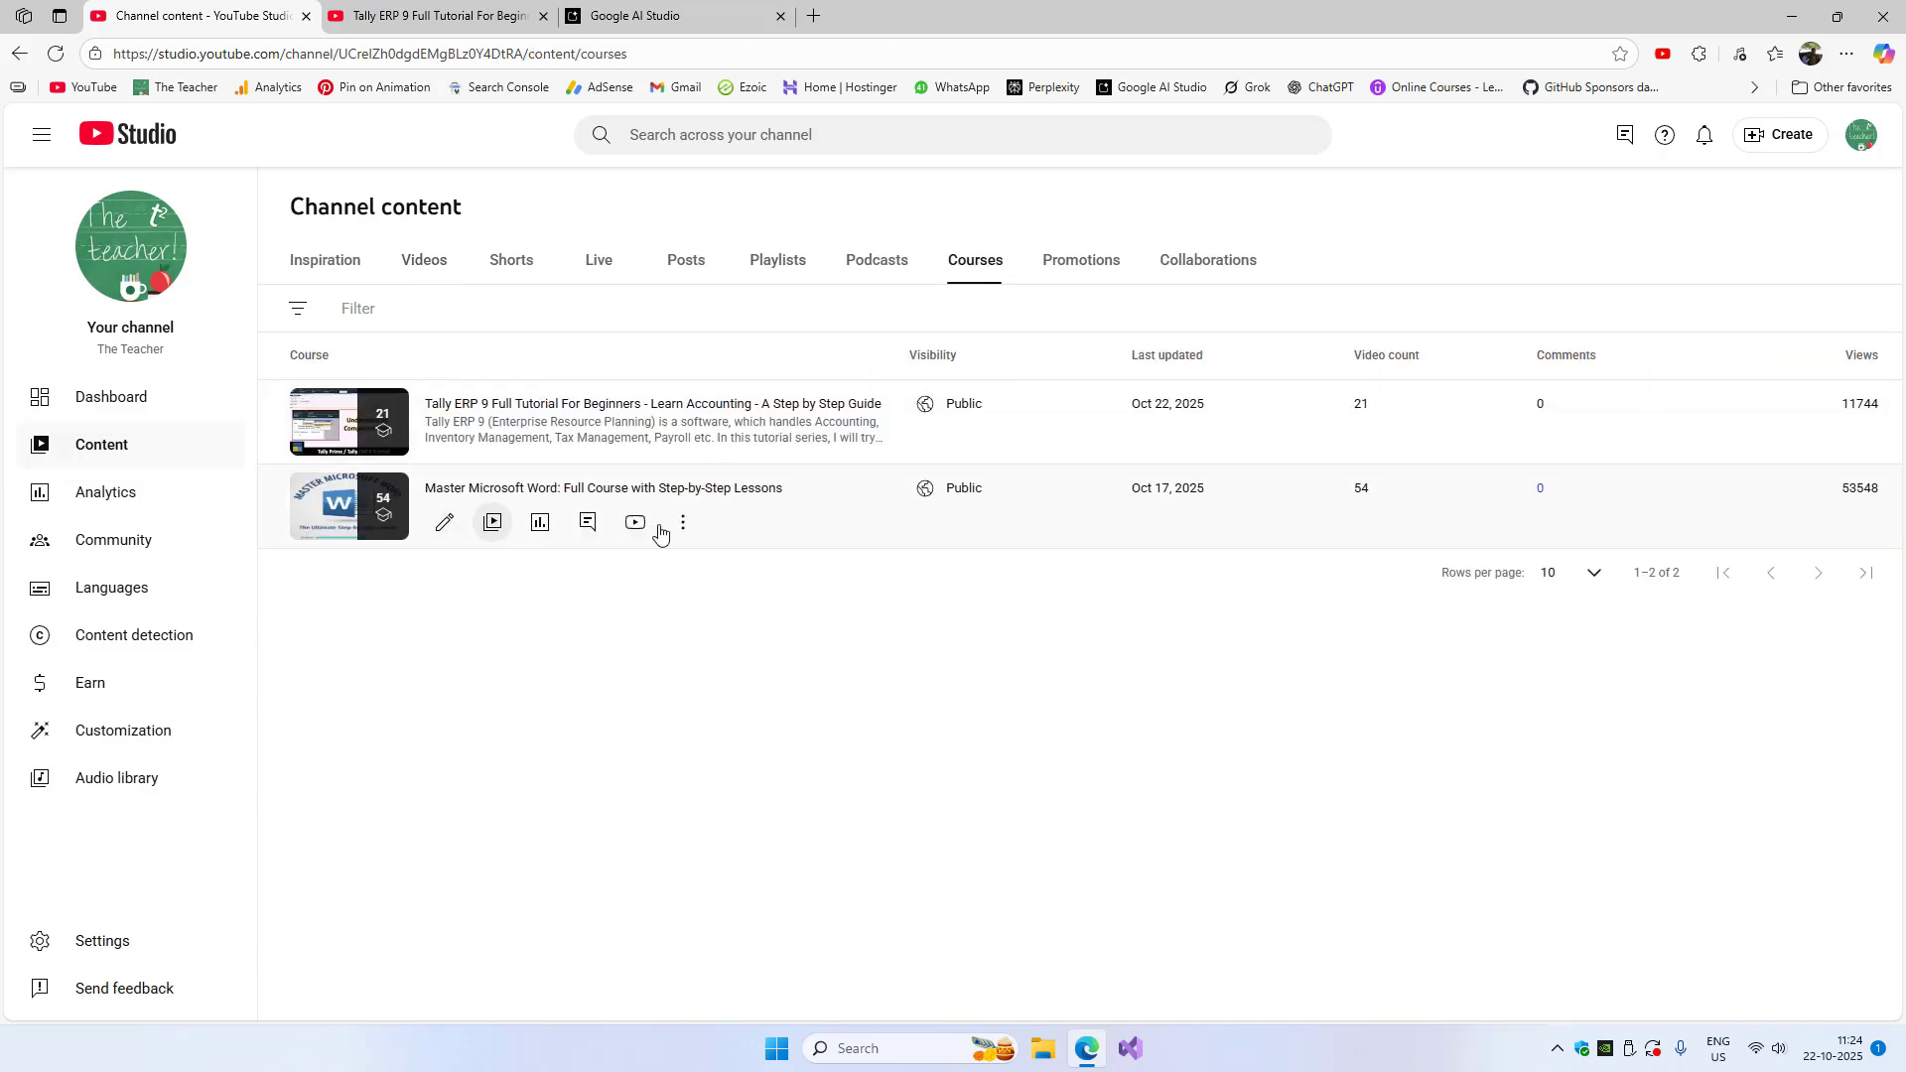
pyautogui.click(519, 404)
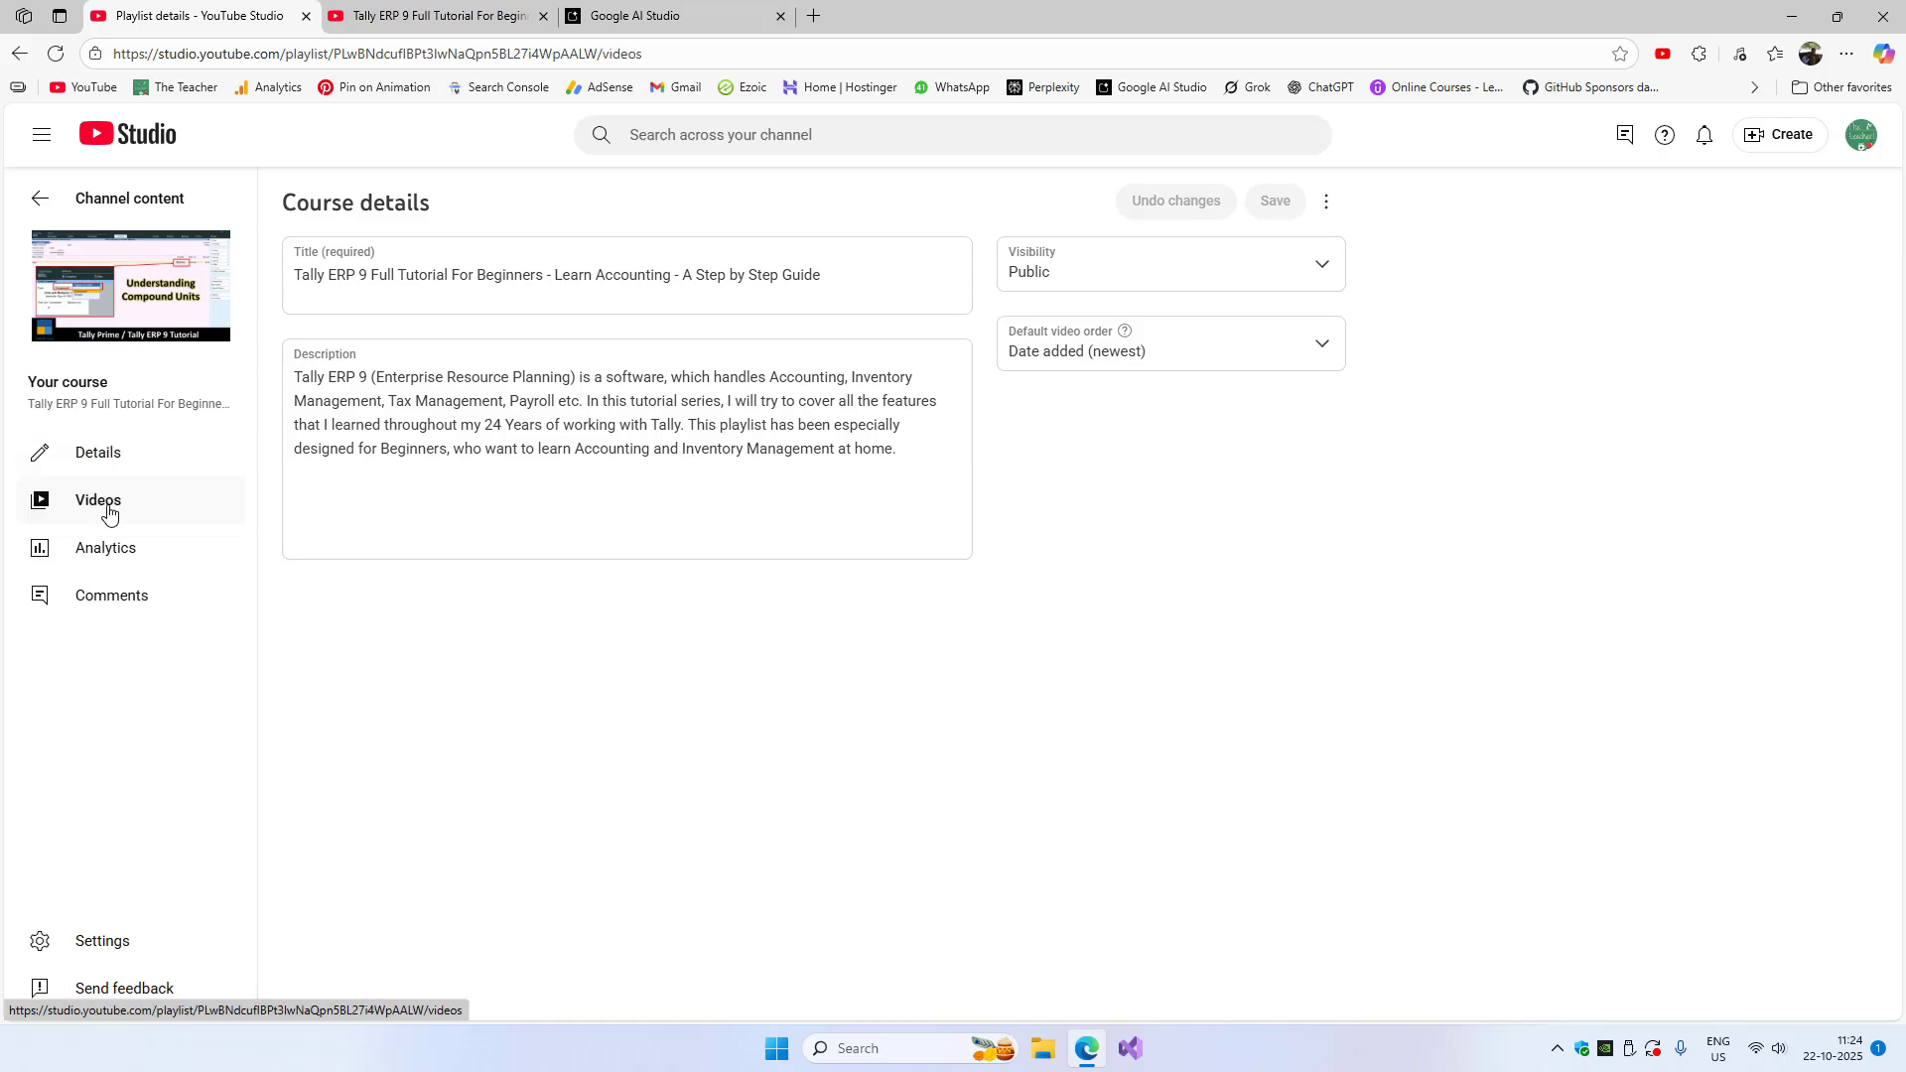
pyautogui.click(107, 510)
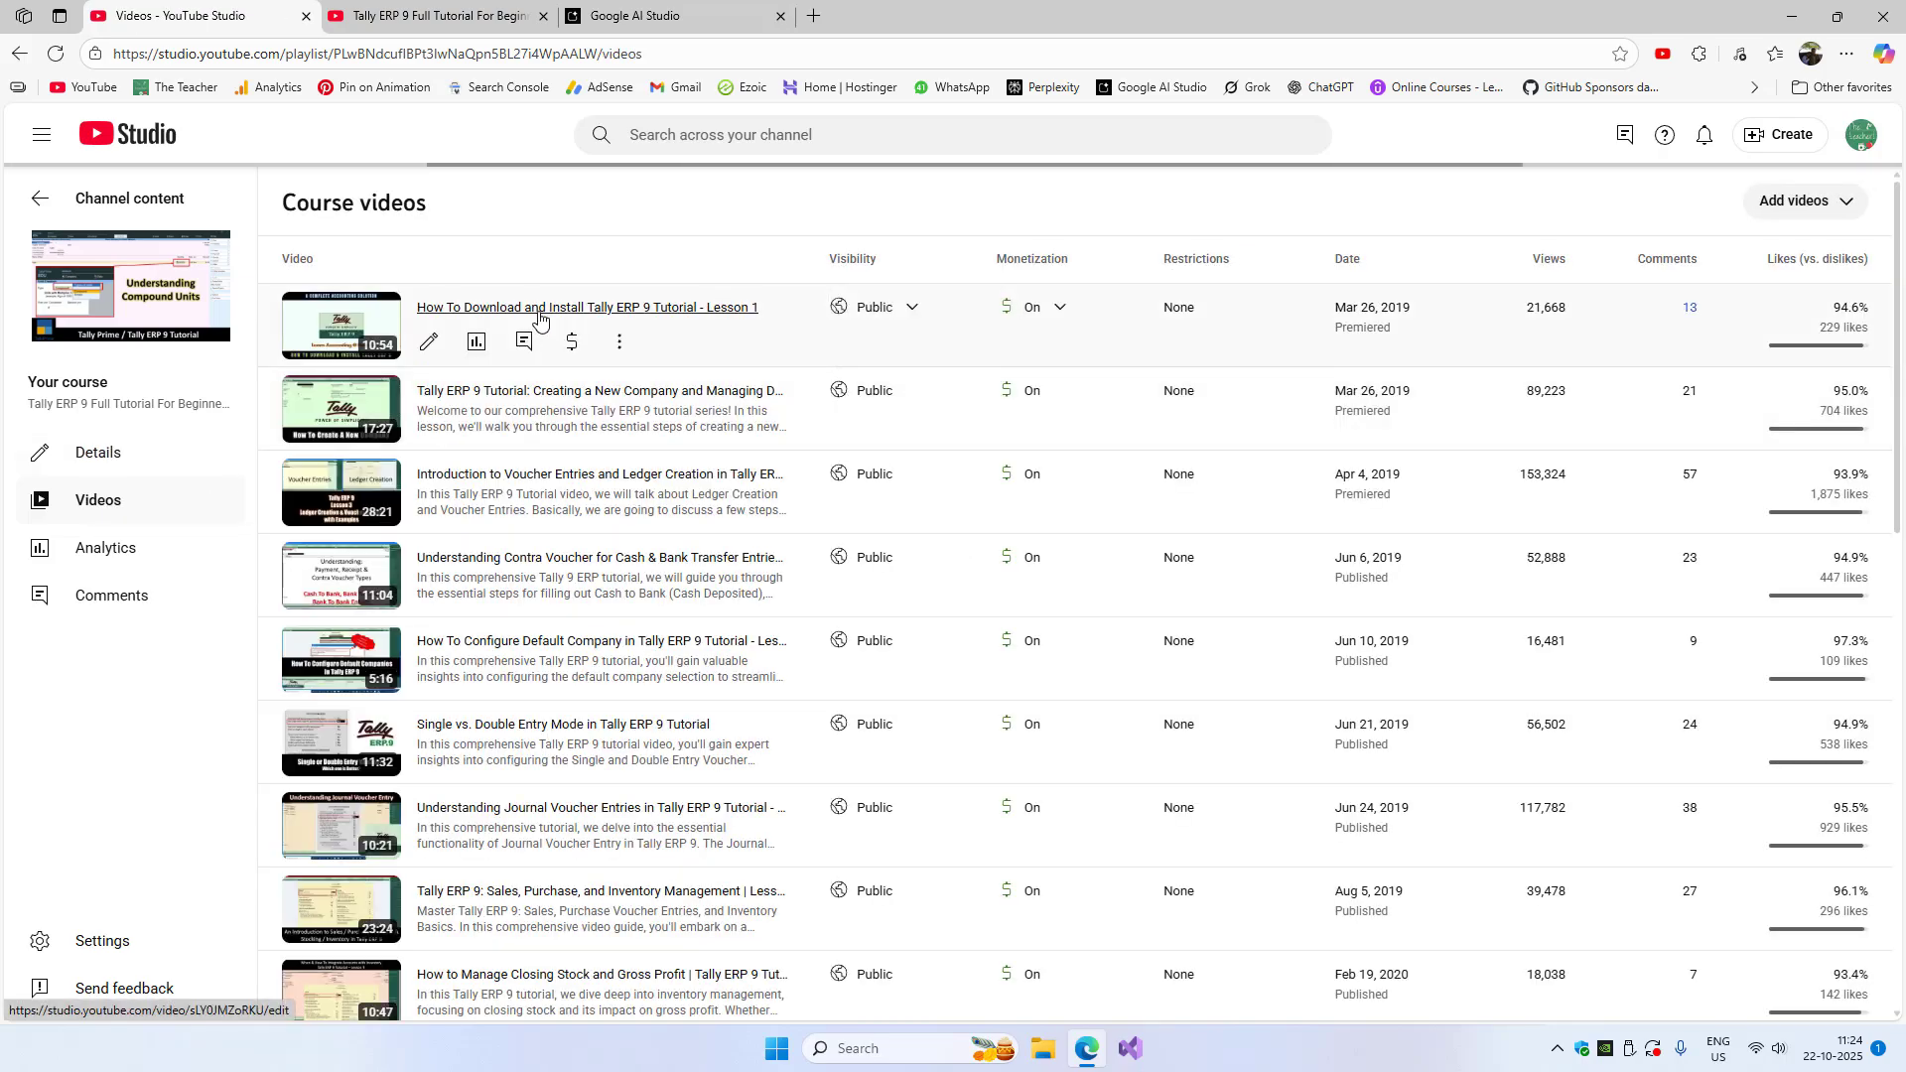
# Play the Tally course muted from Lesson 1 on YouTube, skipping the ad, and leave it in the mini player
pyautogui.click(87, 305)
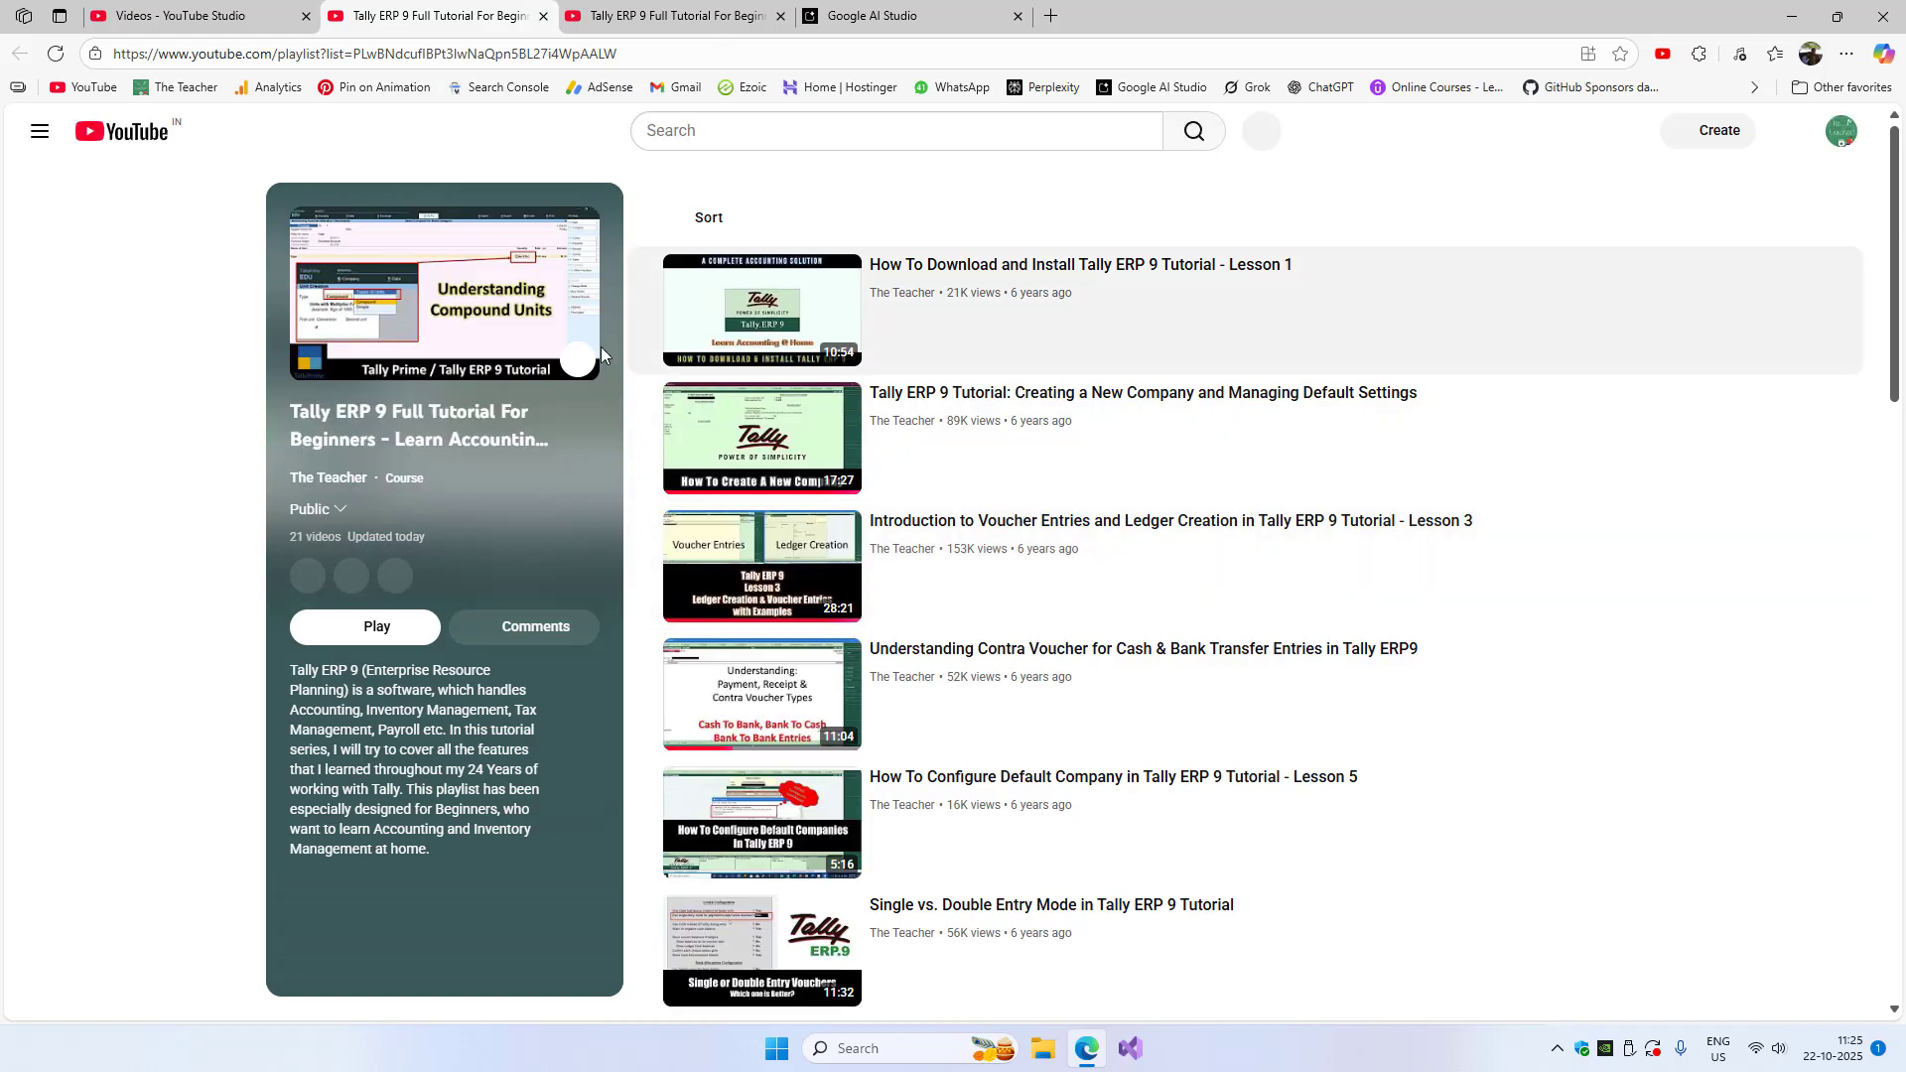
pyautogui.click(378, 626)
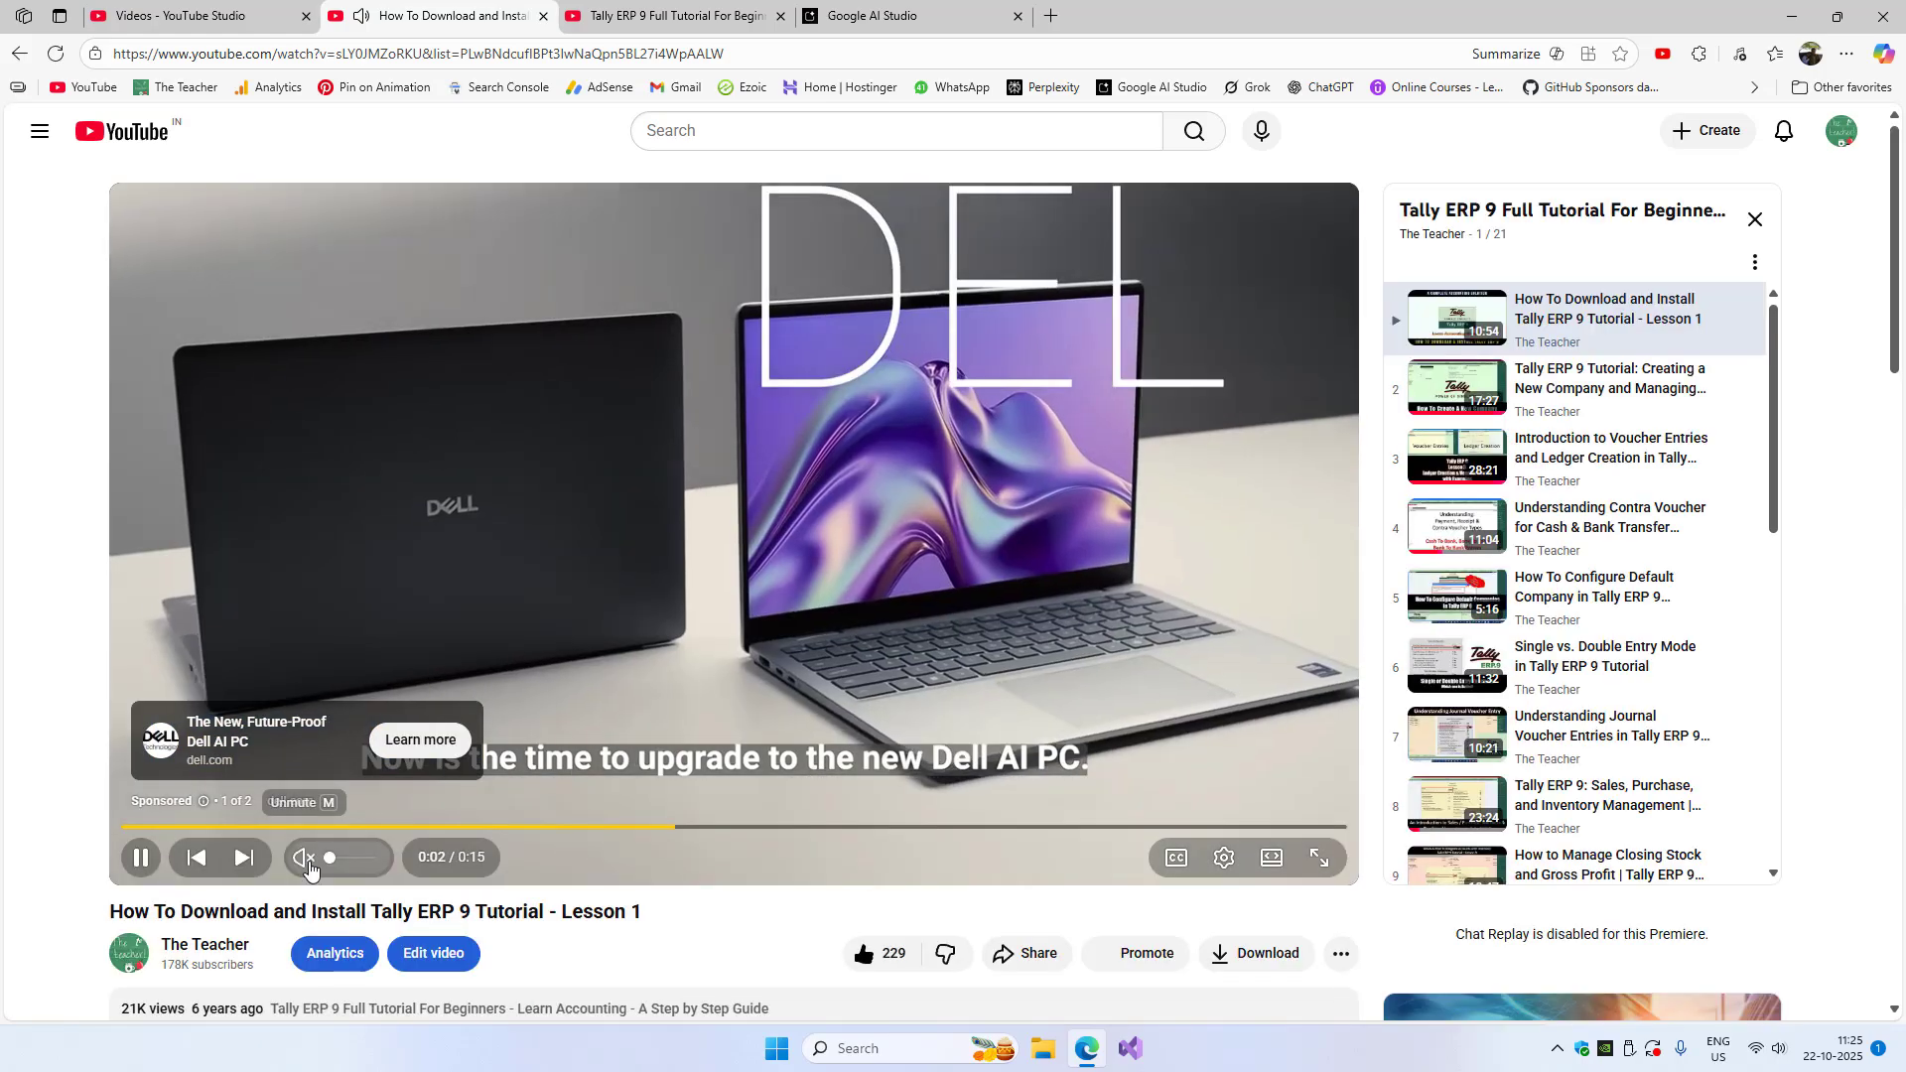
pyautogui.click(303, 857)
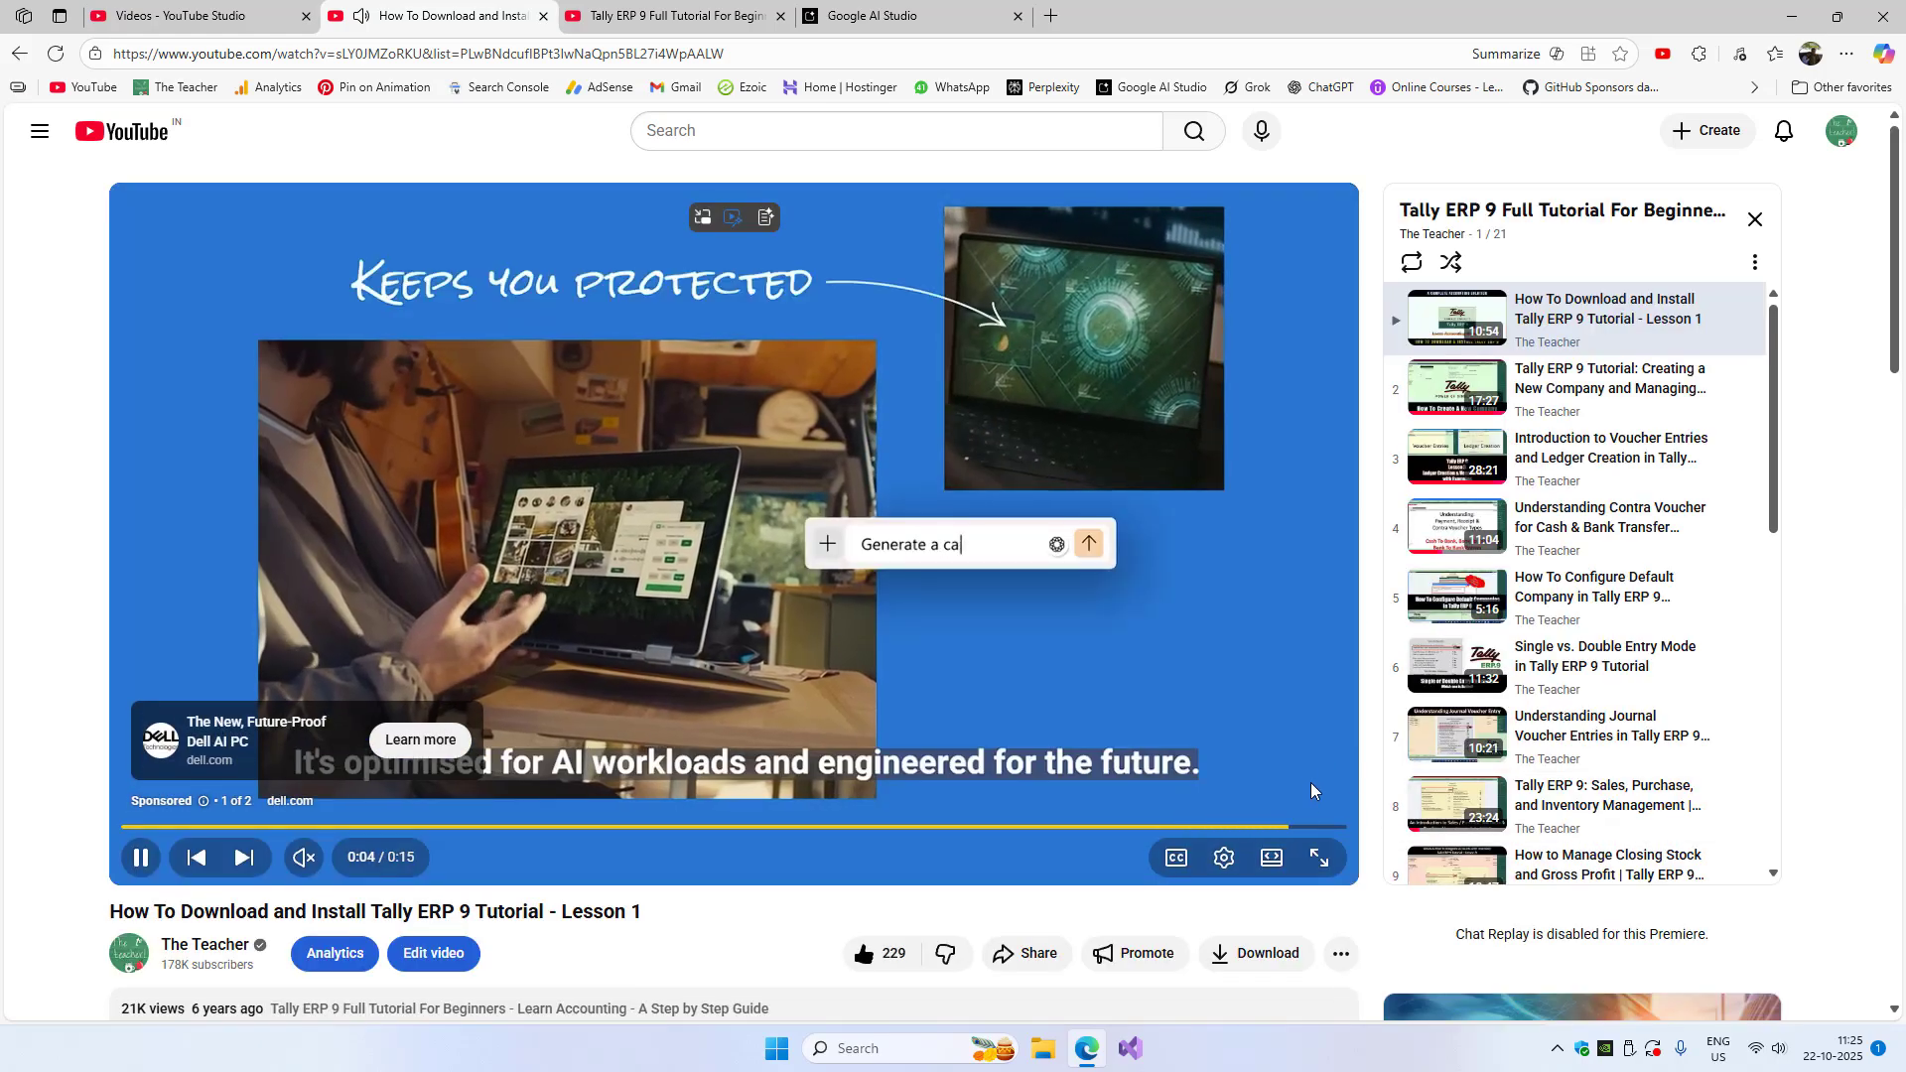
pyautogui.click(1303, 784)
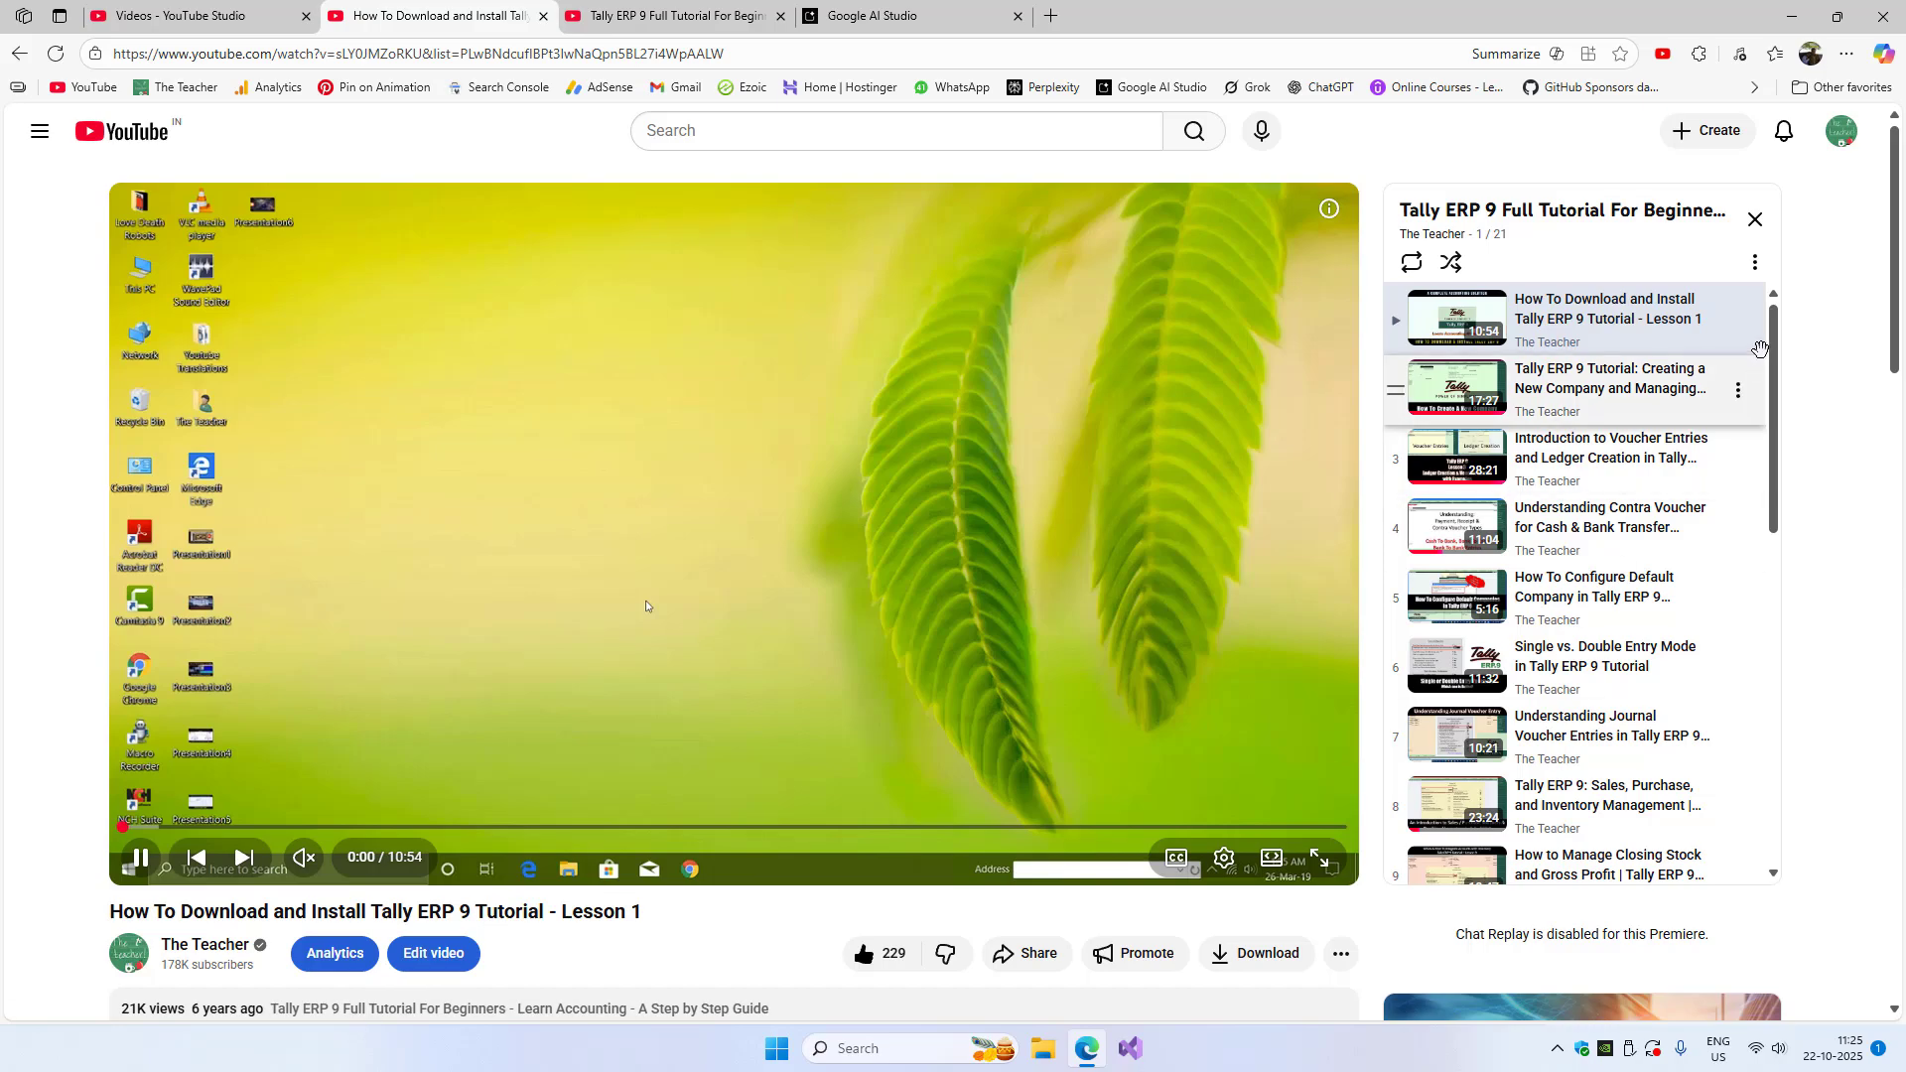
pyautogui.moveTo(1779, 333); pyautogui.dragTo(1737, 318)
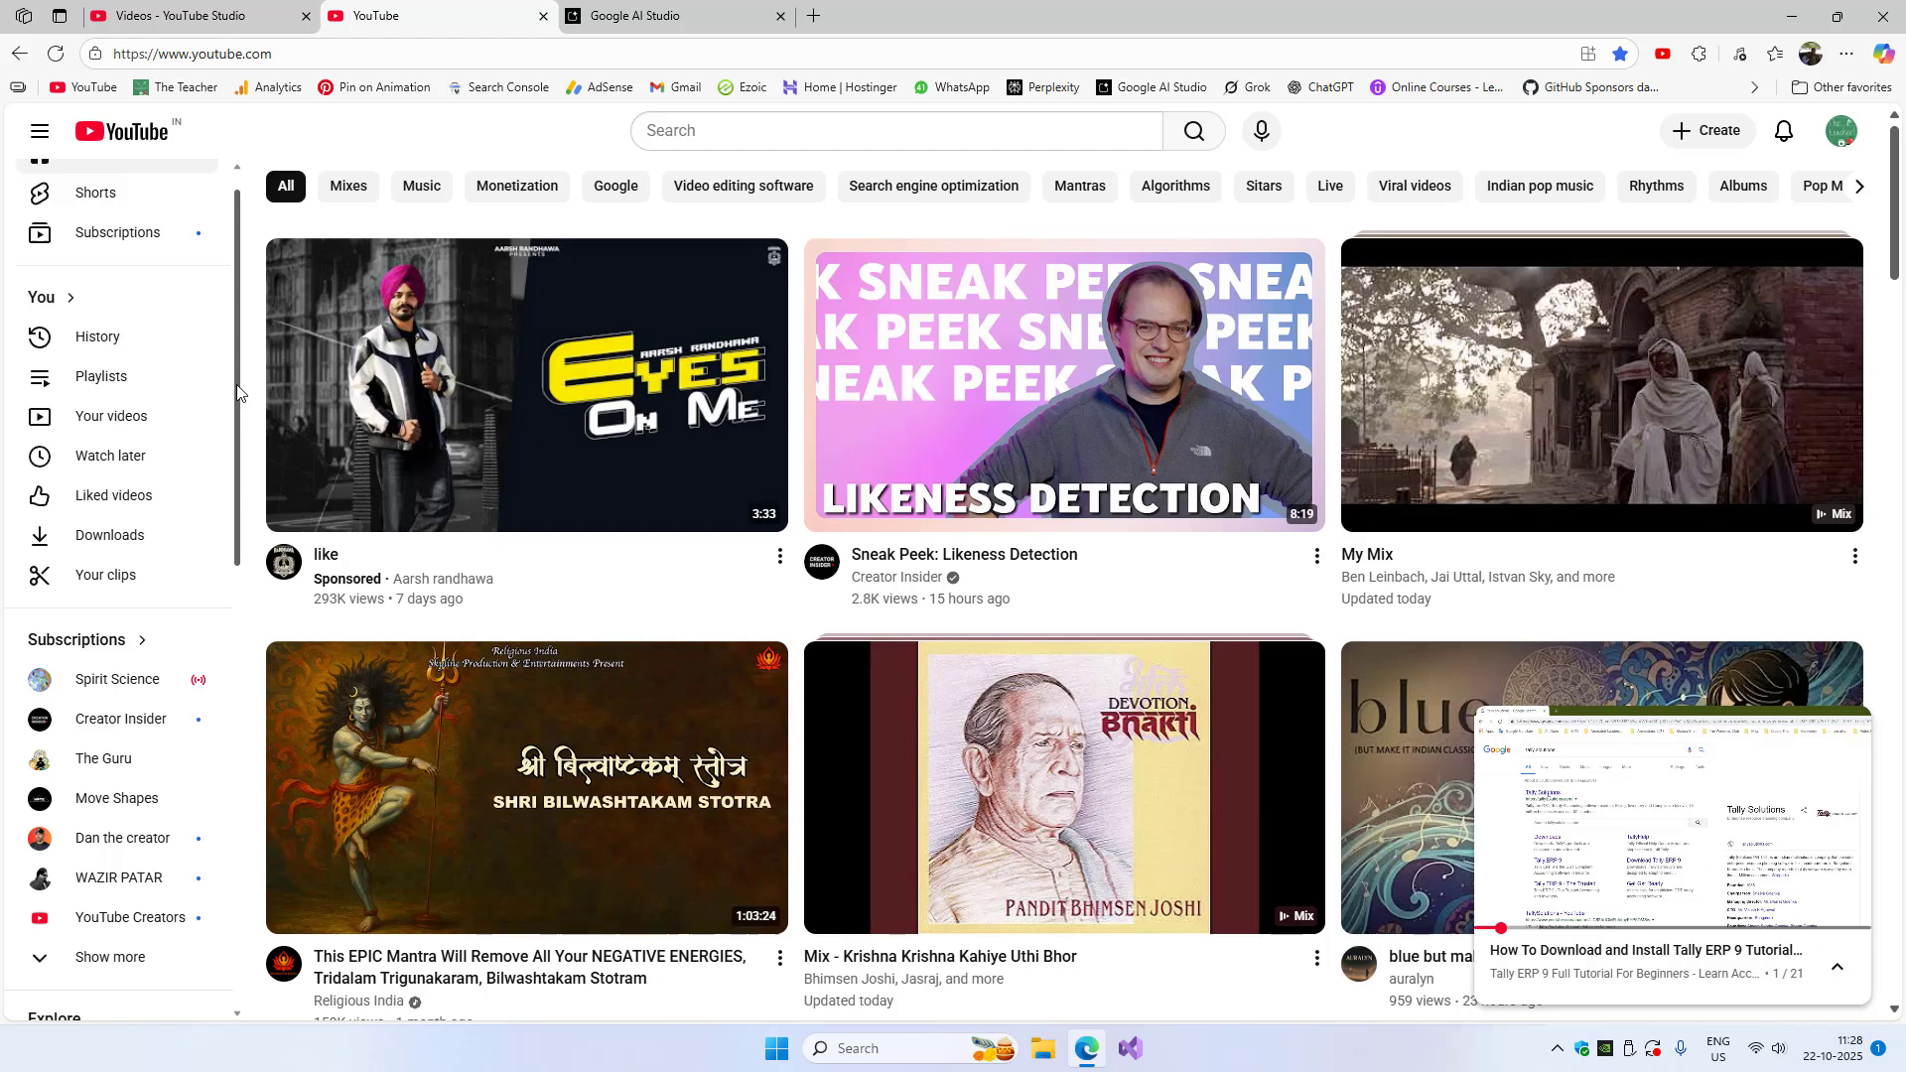
pyautogui.scroll(1, 235, 285)
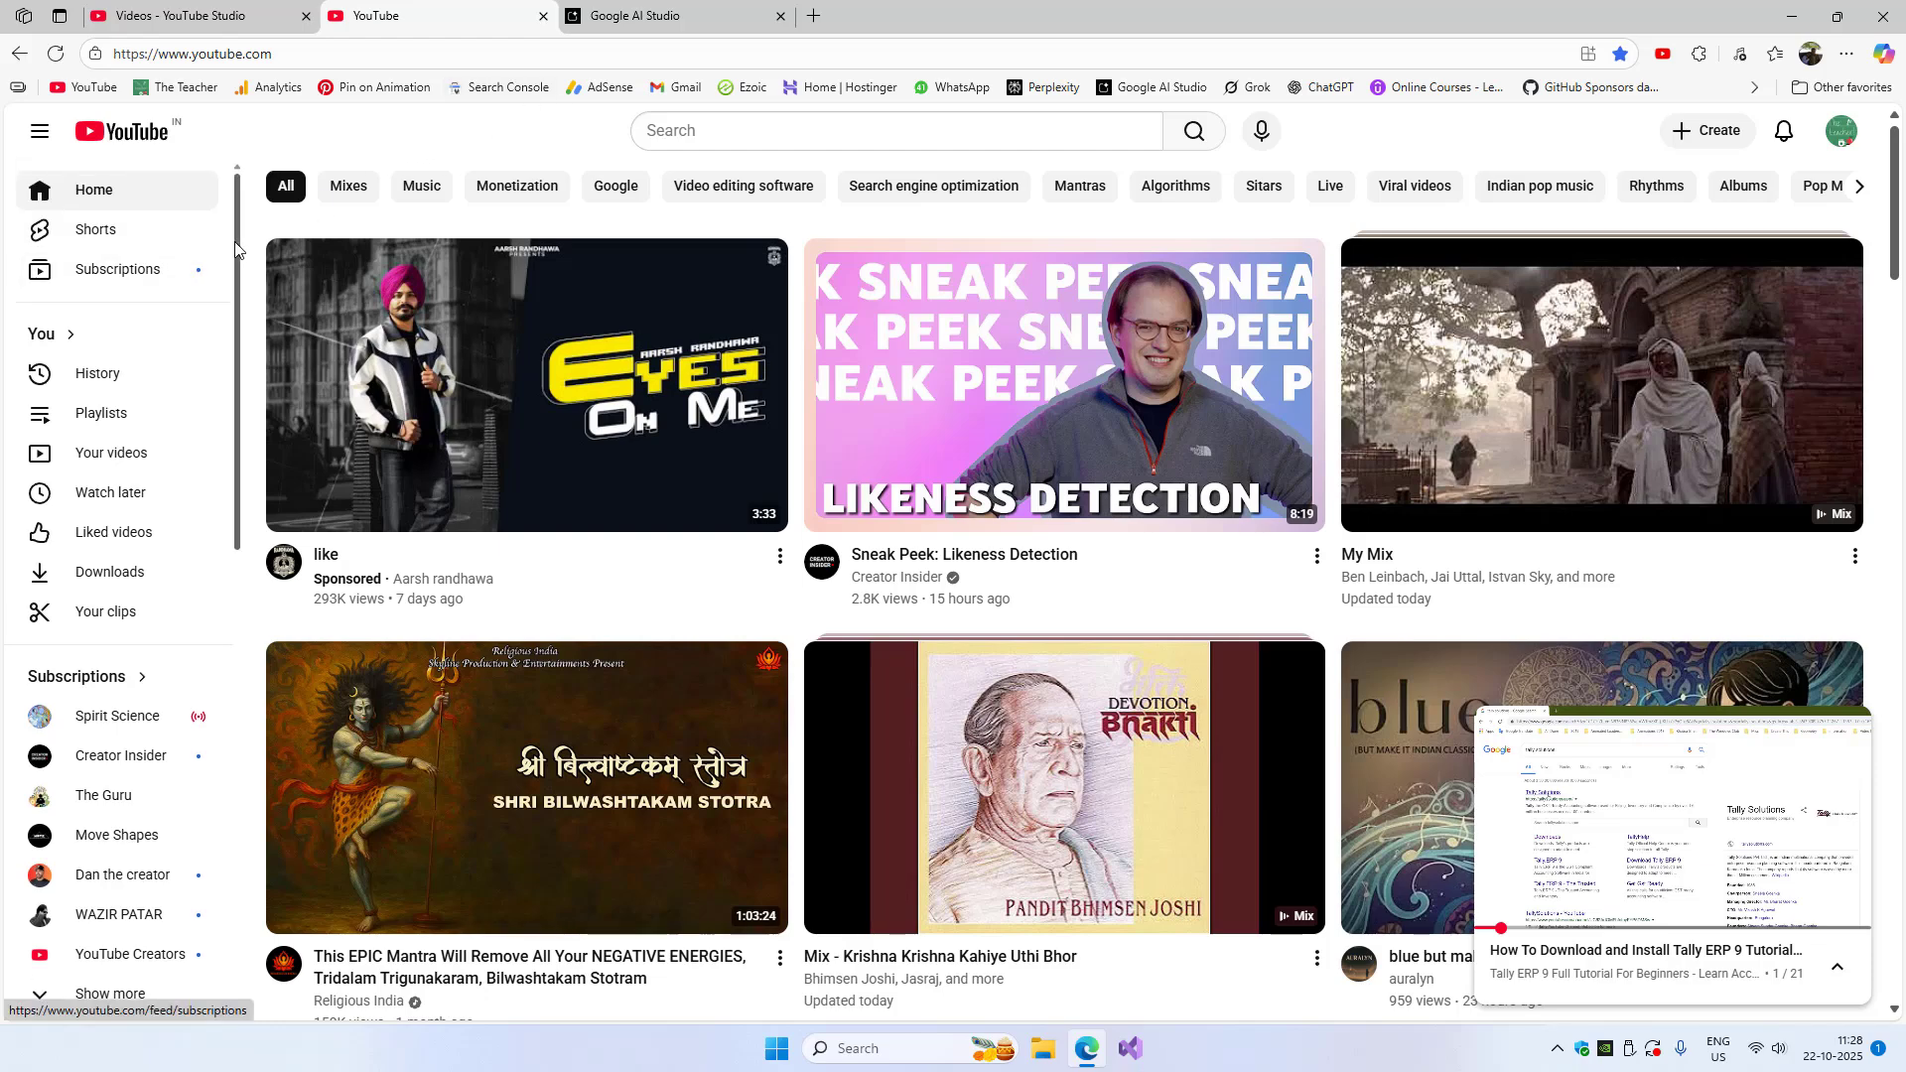
pyautogui.scroll(-1, 236, 278)
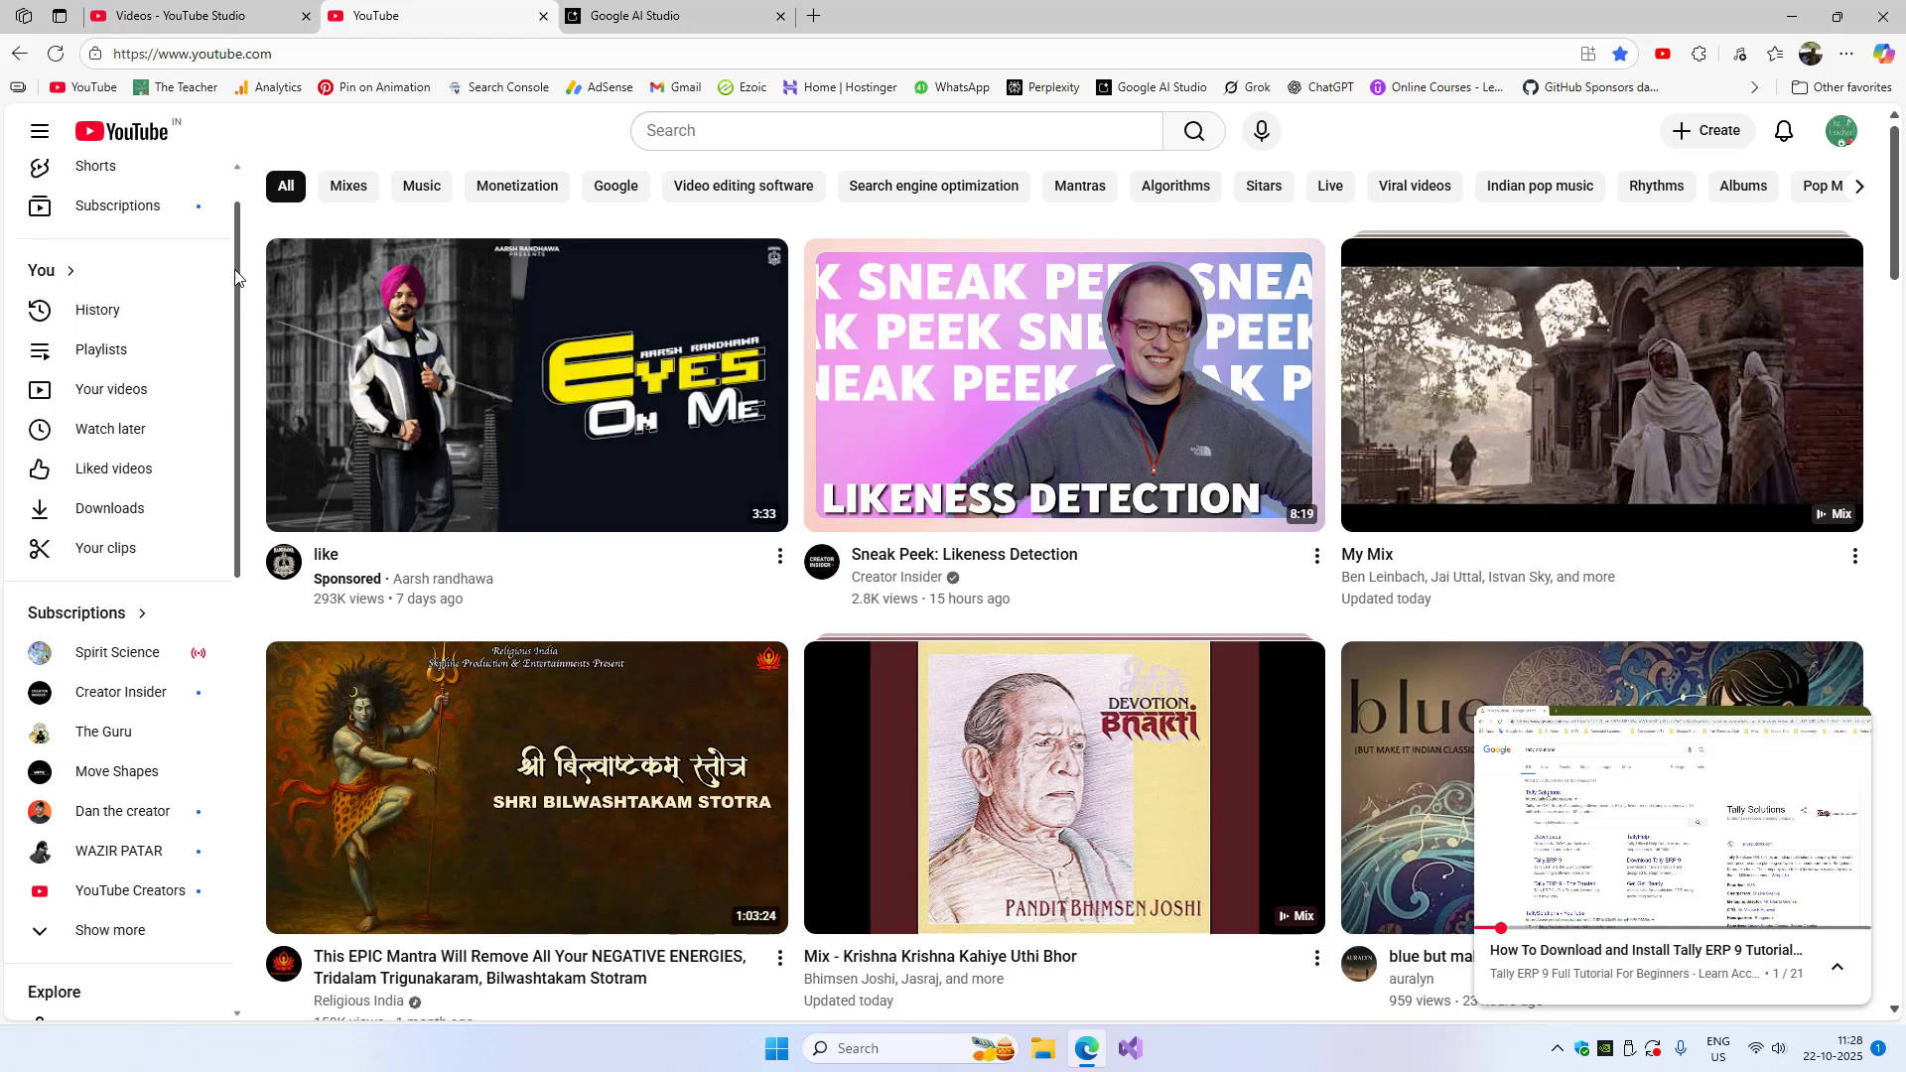
pyautogui.moveTo(235, 277); pyautogui.dragTo(233, 562)
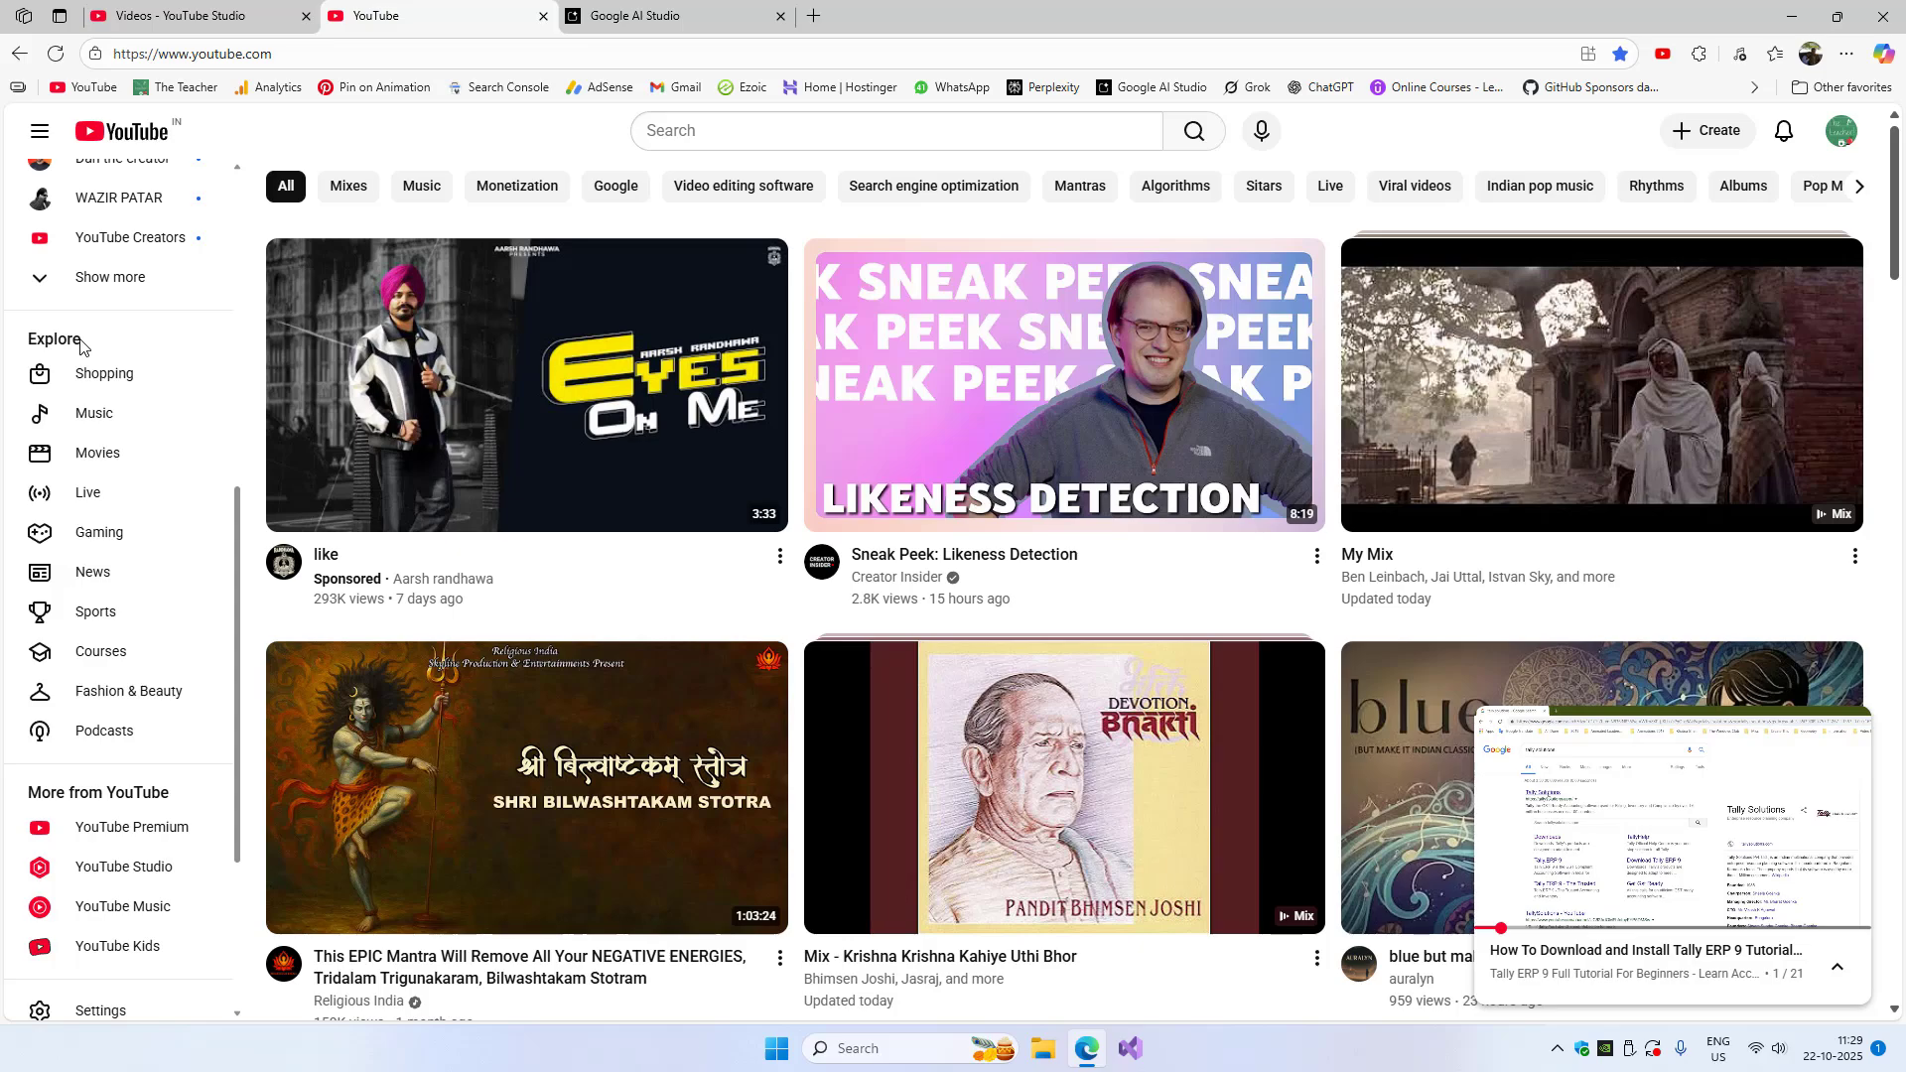
# Find Master Microsoft Word under Continue watching in Courses, close the mini player with Escape
pyautogui.click(109, 653)
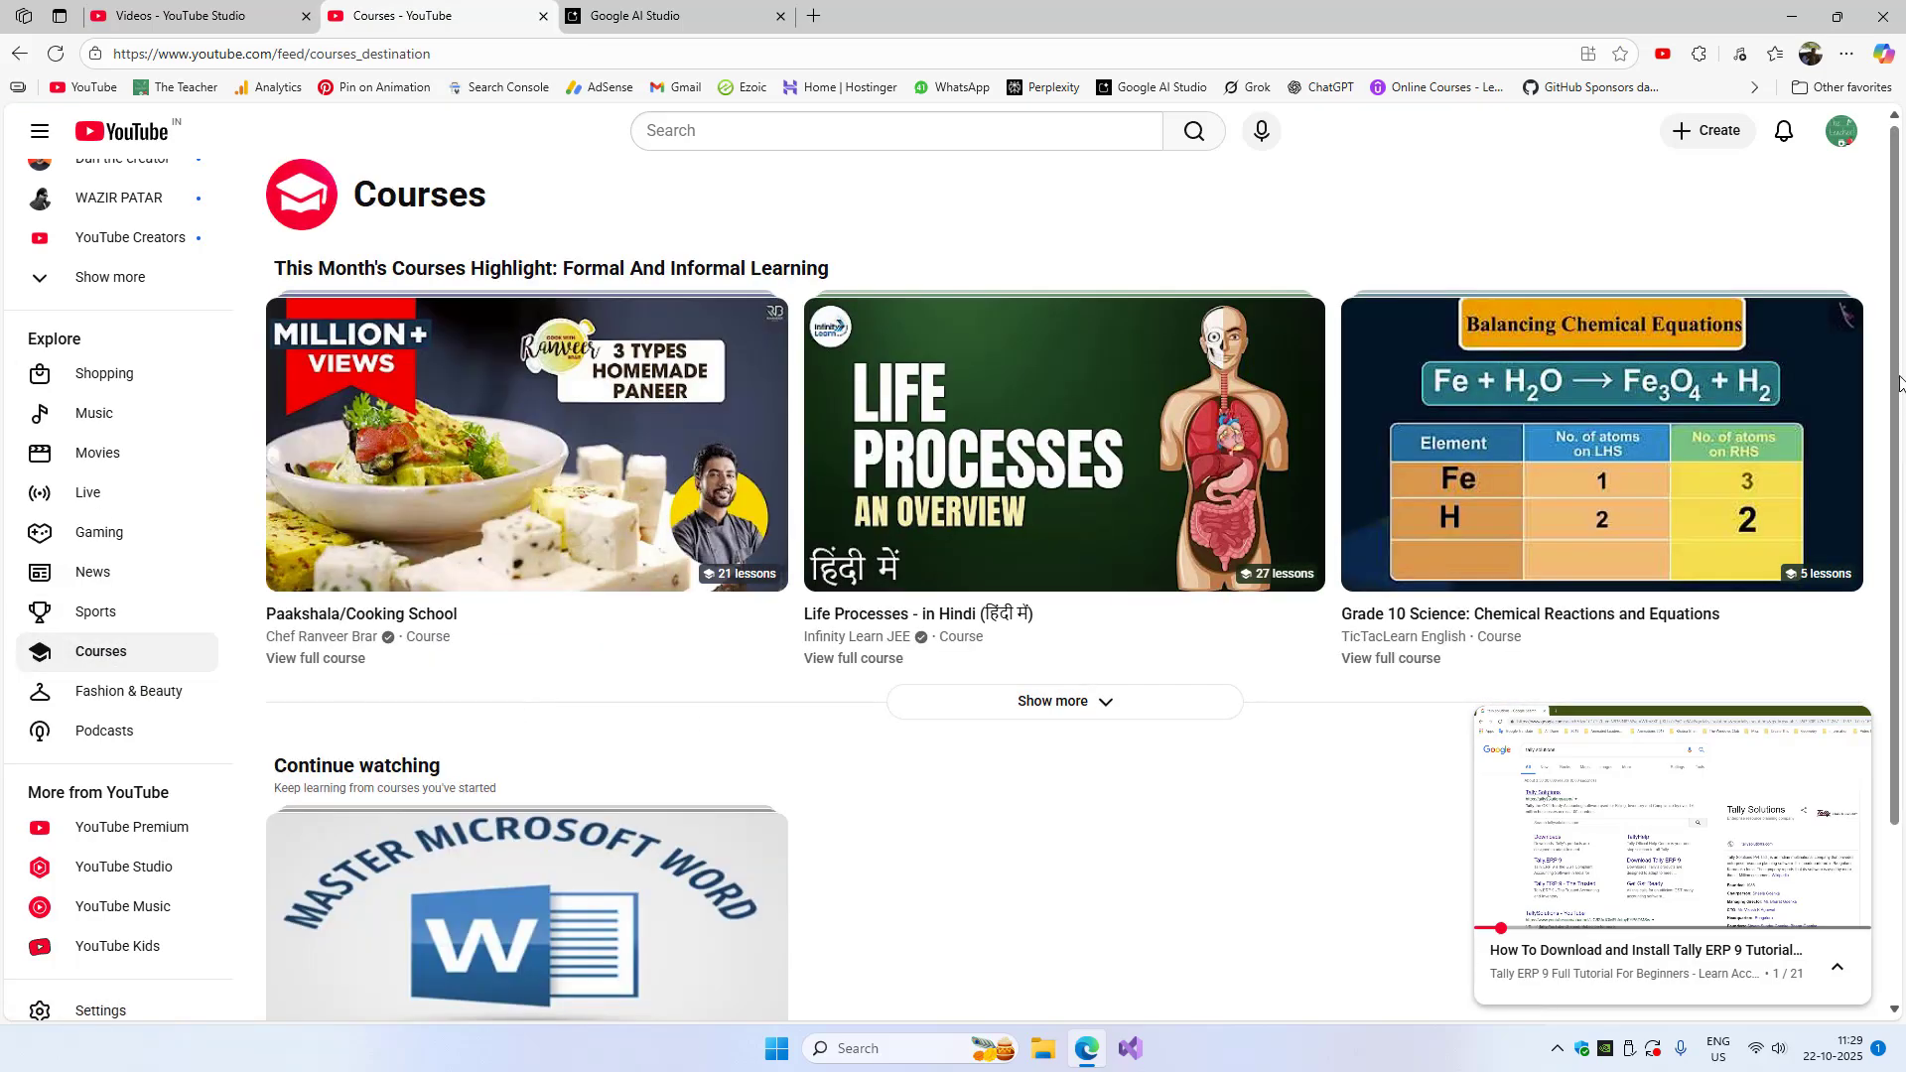
pyautogui.moveTo(1899, 382); pyautogui.dragTo(1901, 572)
pyautogui.moveTo(1859, 747)
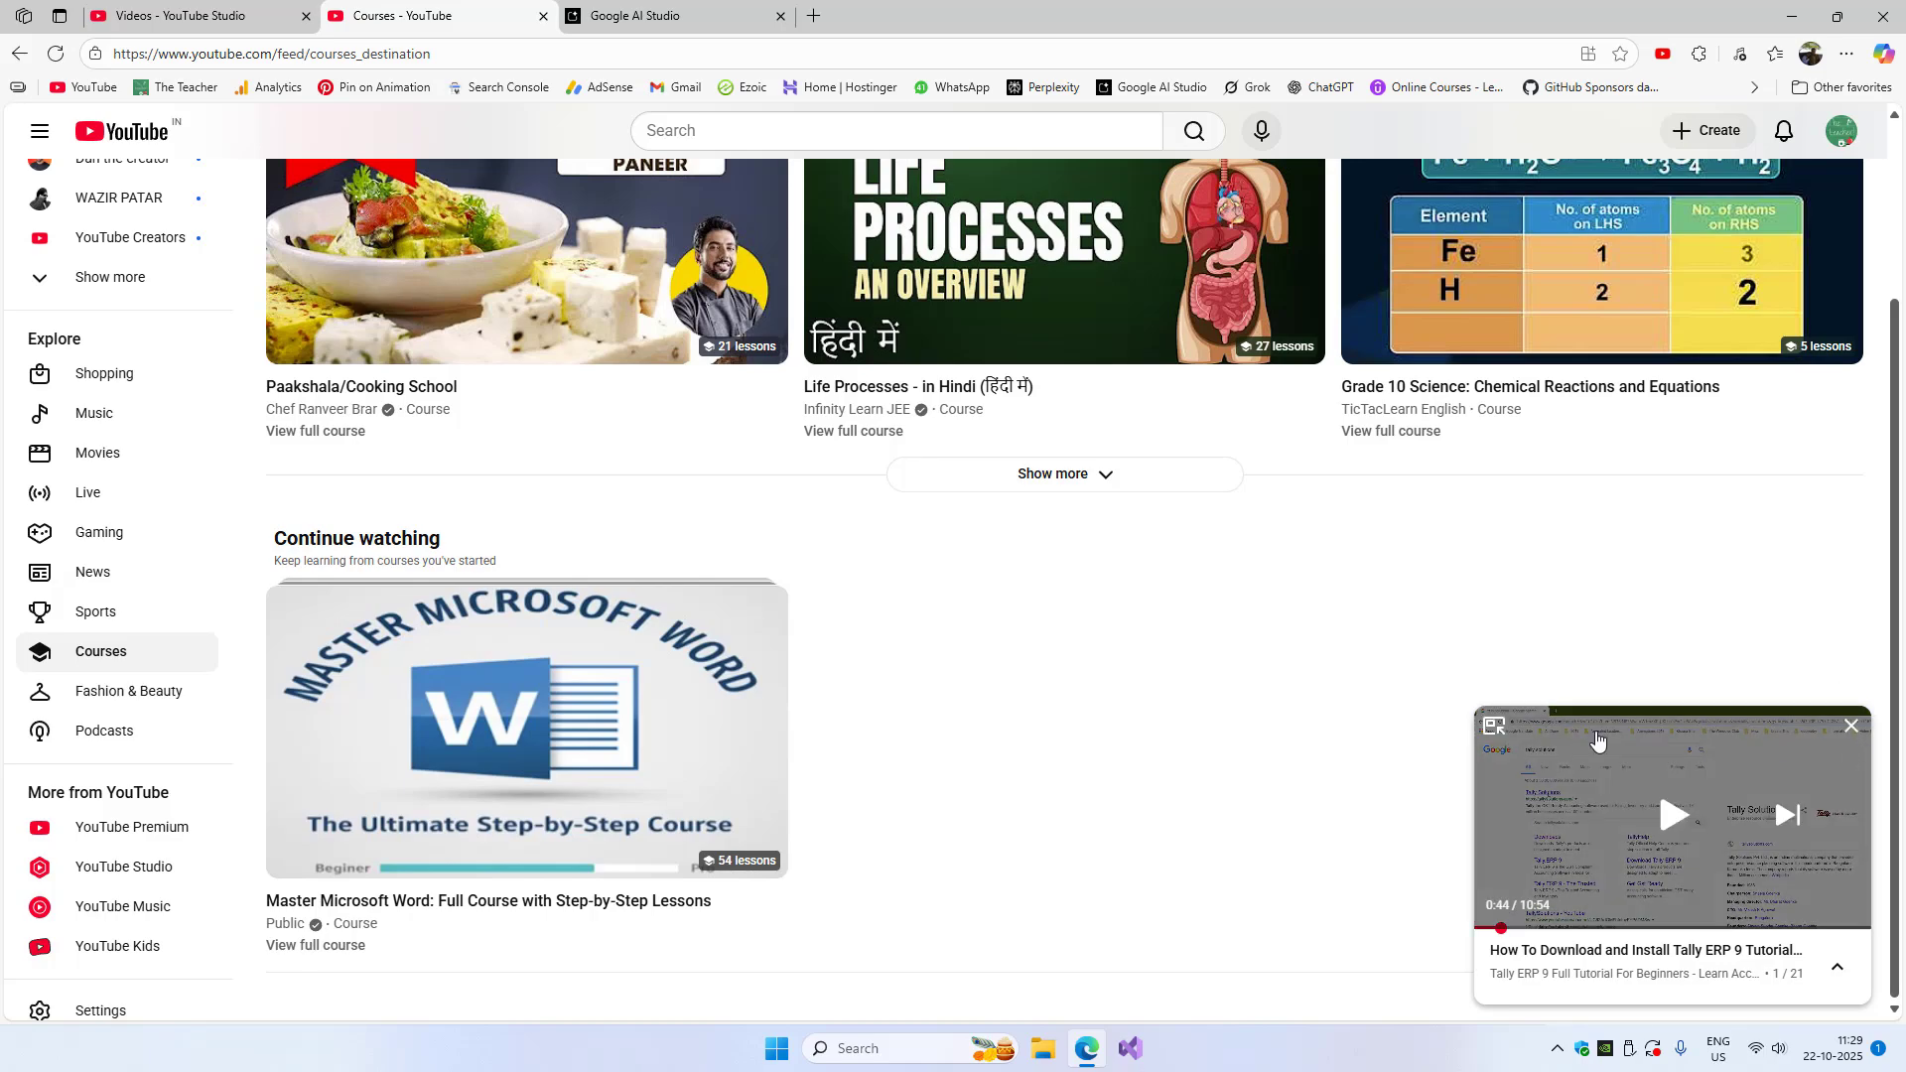
pyautogui.press('Escape')
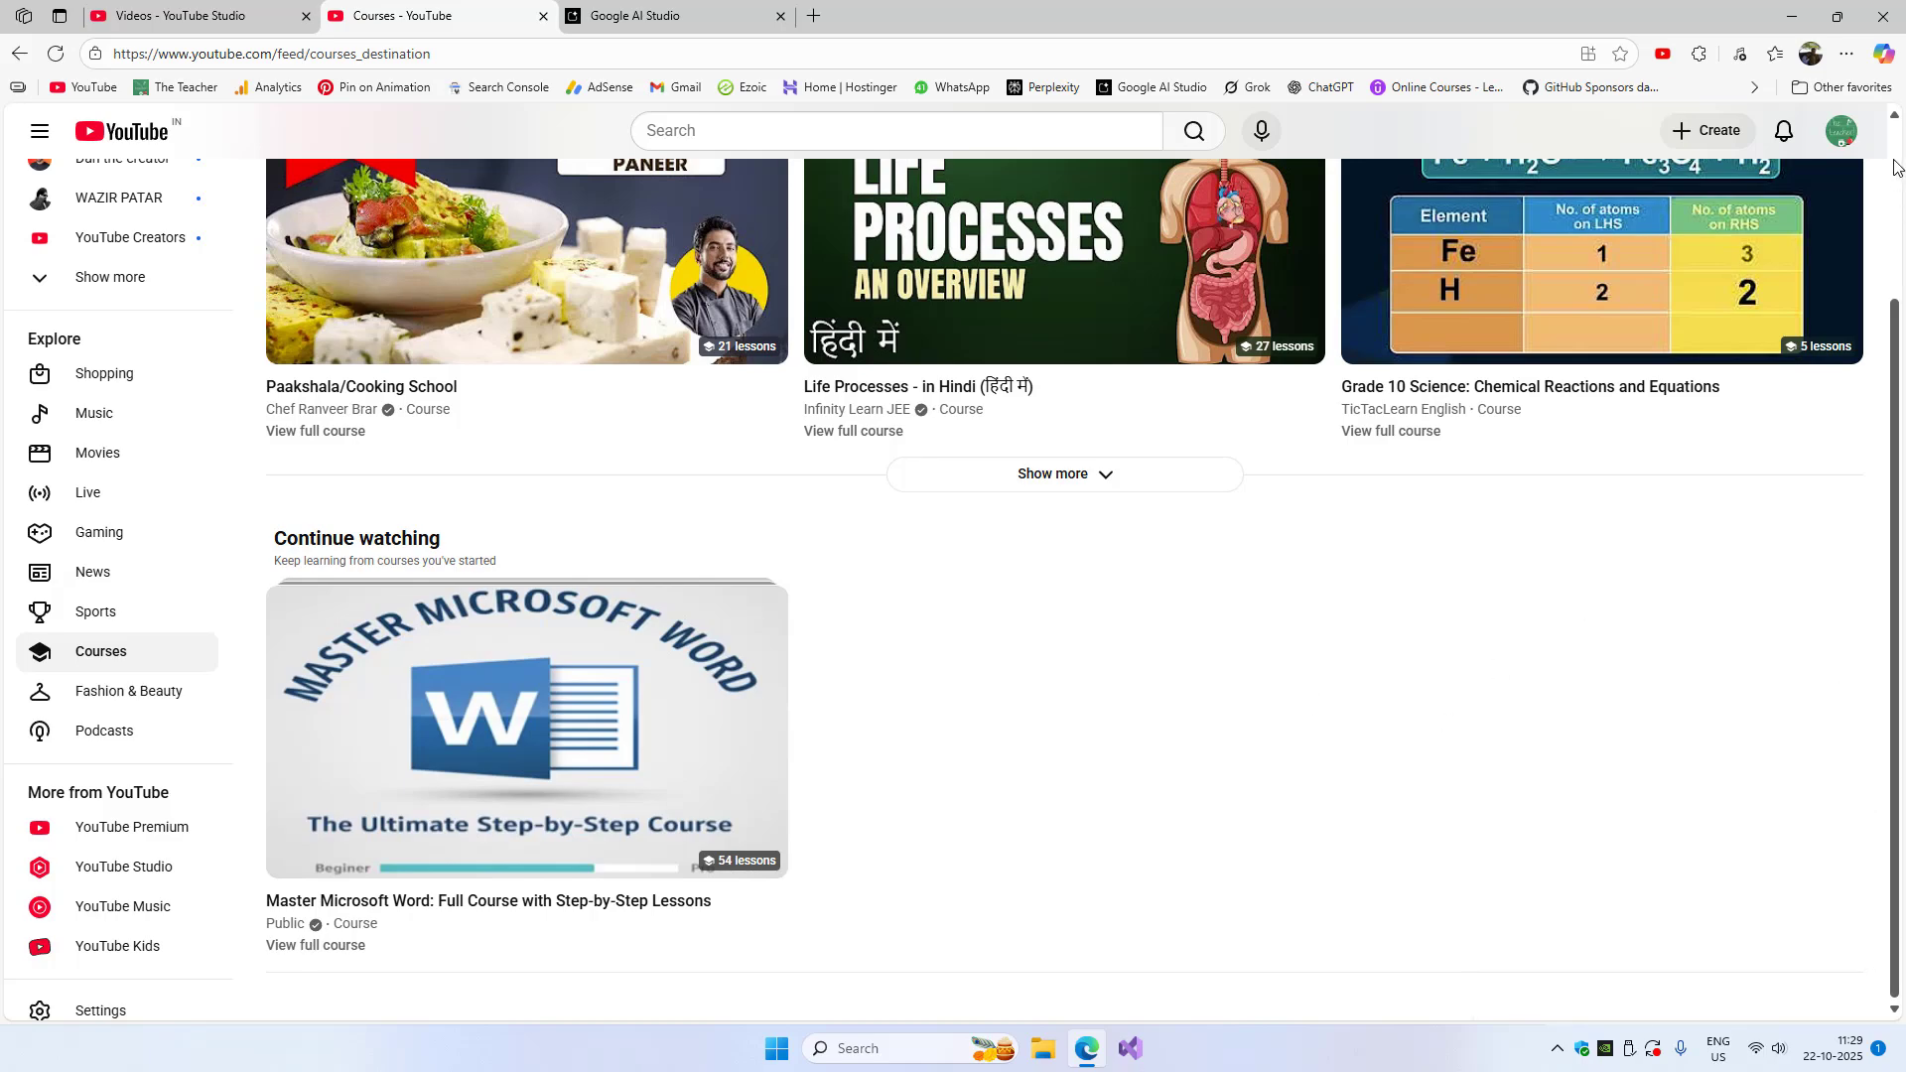
pyautogui.scroll(3, 1896, 167)
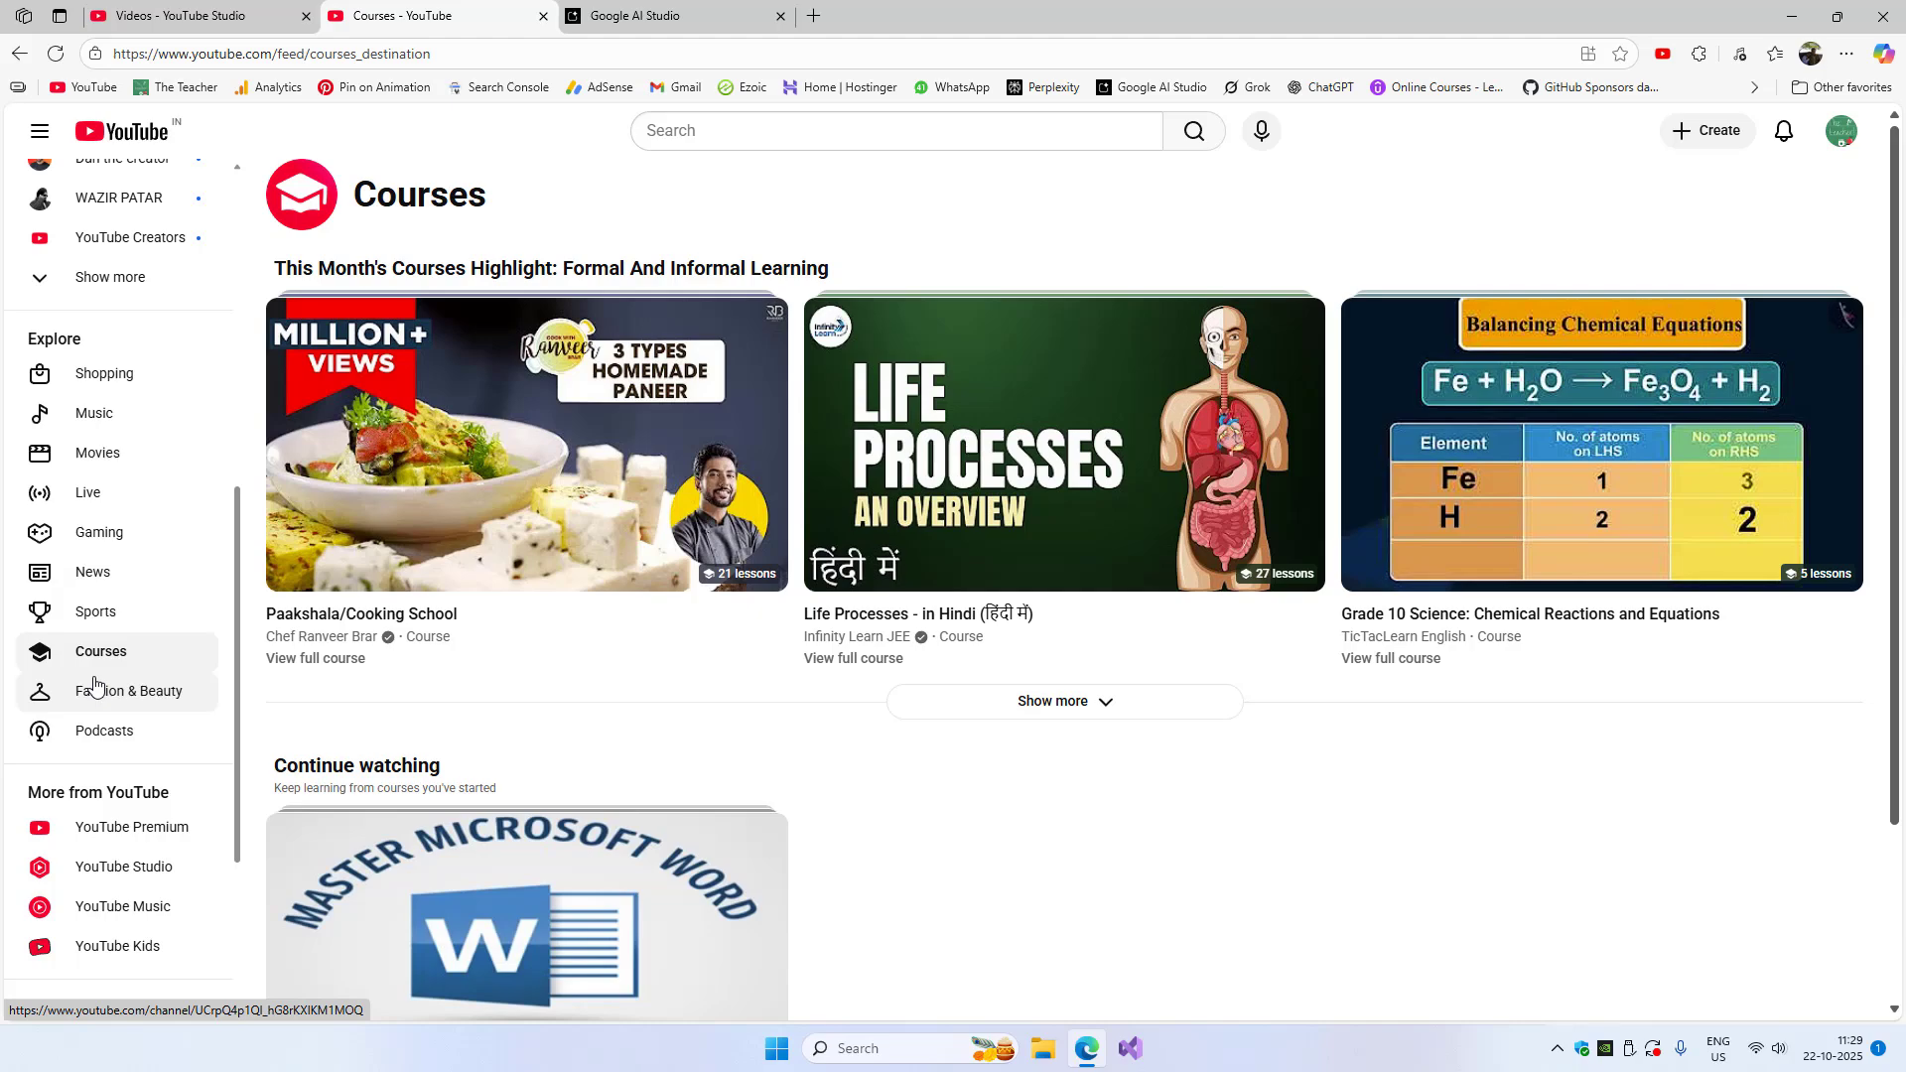